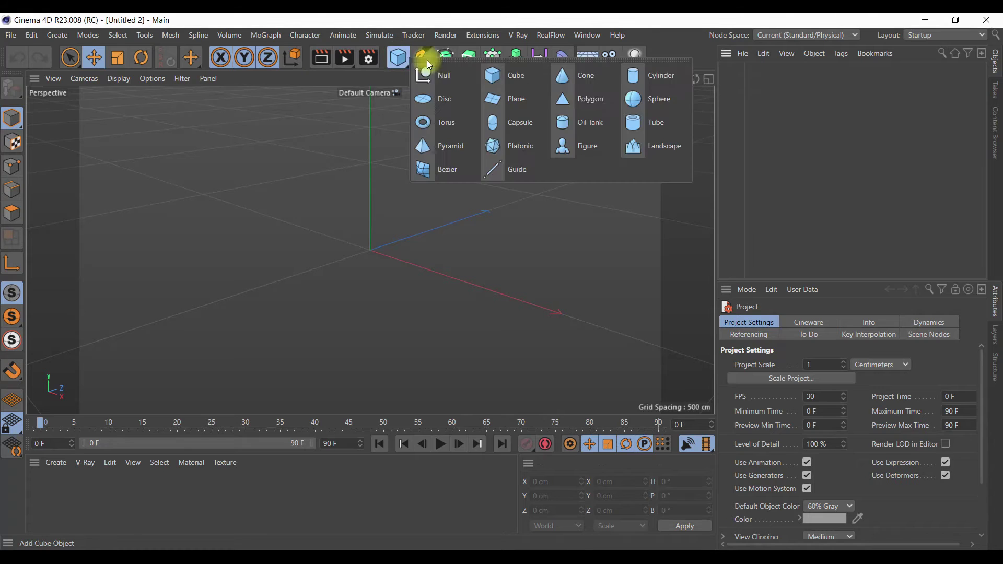
Step: Add a cylinder oriented along +Z with a height of 300 cm
{"action": "left_click", "coordinate": [656, 85]}
{"action": "left_click", "coordinate": [819, 411]}
{"action": "left_click", "coordinate": [824, 488]}
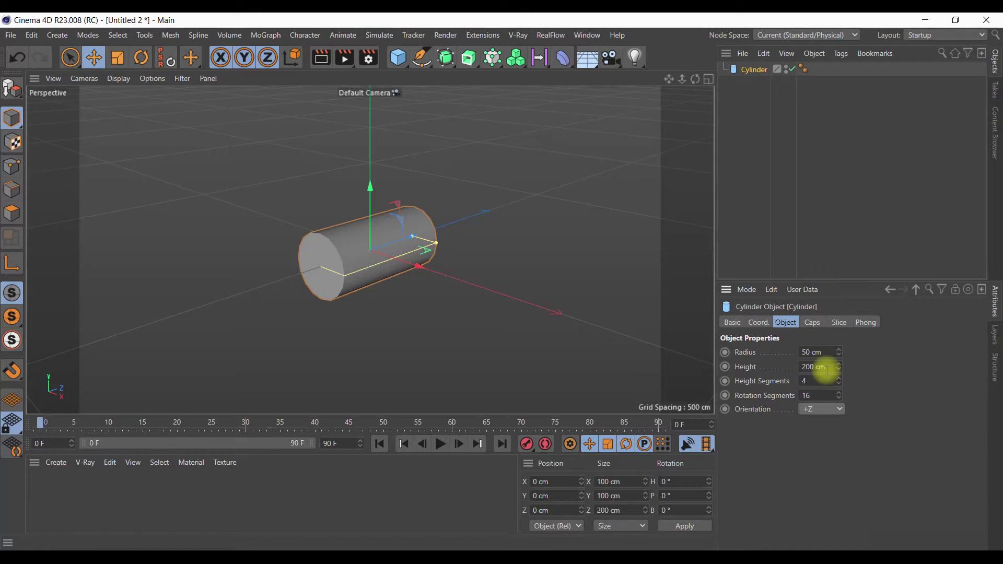
{"action": "double_click", "coordinate": [827, 368]}
{"action": "type", "text": "300"}
{"action": "key", "text": "Return"}
Step: Give the cylinder a 20 cm radius, 1 height segment and 8 rotation segments
{"action": "double_click", "coordinate": [824, 352]}
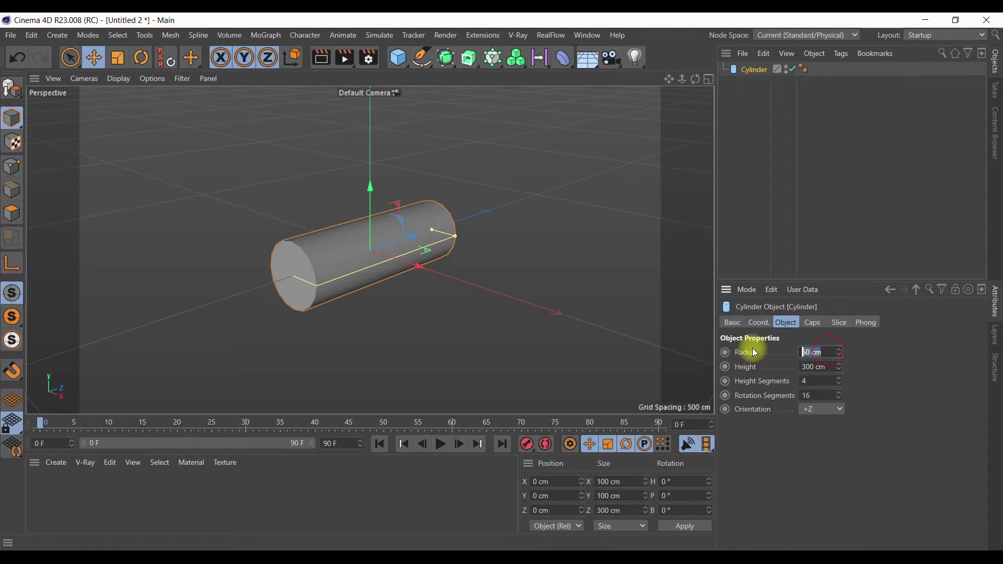
{"action": "type", "text": "20"}
{"action": "key", "text": "Return"}
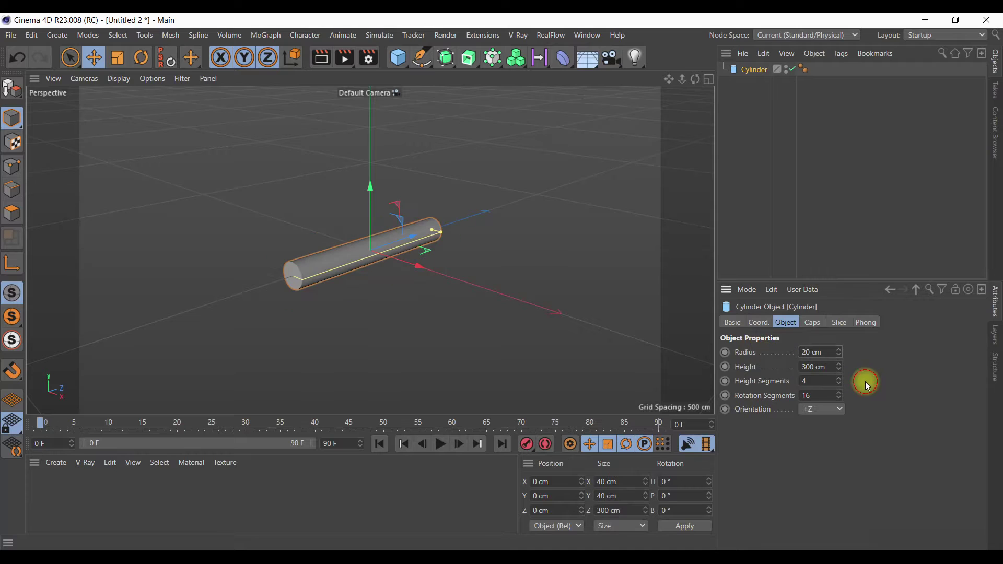
{"action": "double_click", "coordinate": [814, 382]}
{"action": "type", "text": "1"}
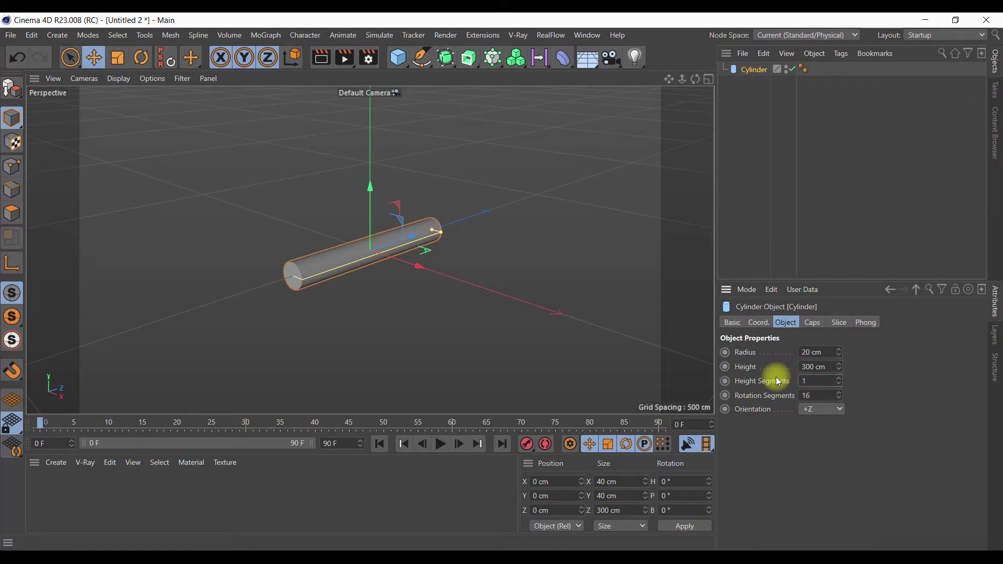
{"action": "double_click", "coordinate": [816, 396]}
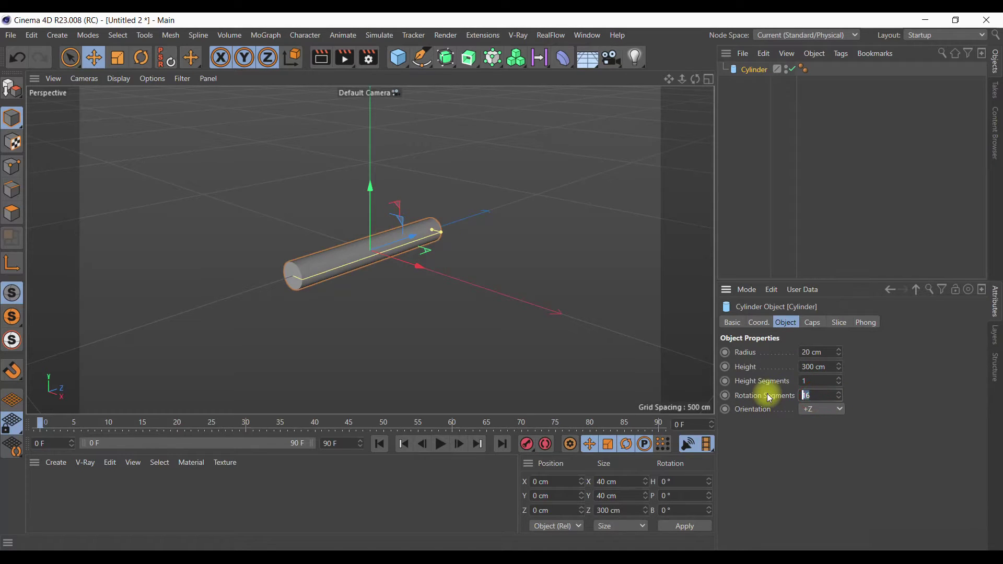
{"action": "type", "text": "8"}
{"action": "key", "text": "Return"}
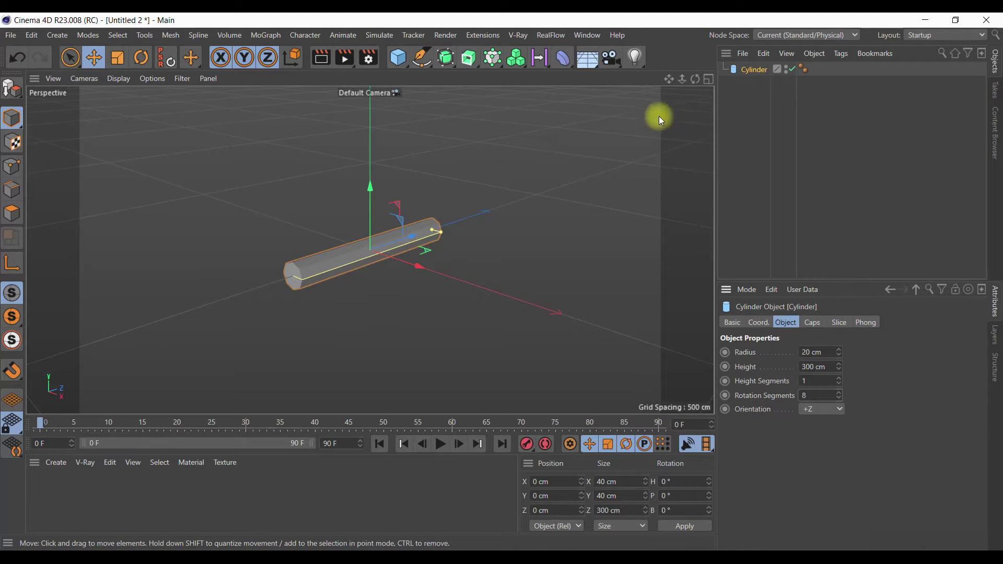
{"action": "left_click", "coordinate": [708, 80]}
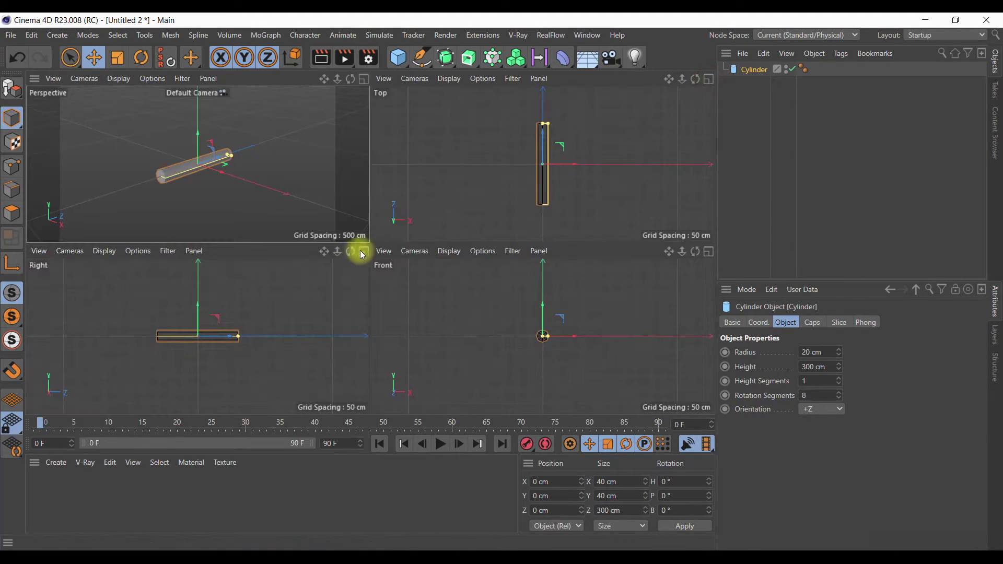
Step: In the maximized Right view, add a cube and slide it to the cylinder's end
{"action": "left_click", "coordinate": [366, 253]}
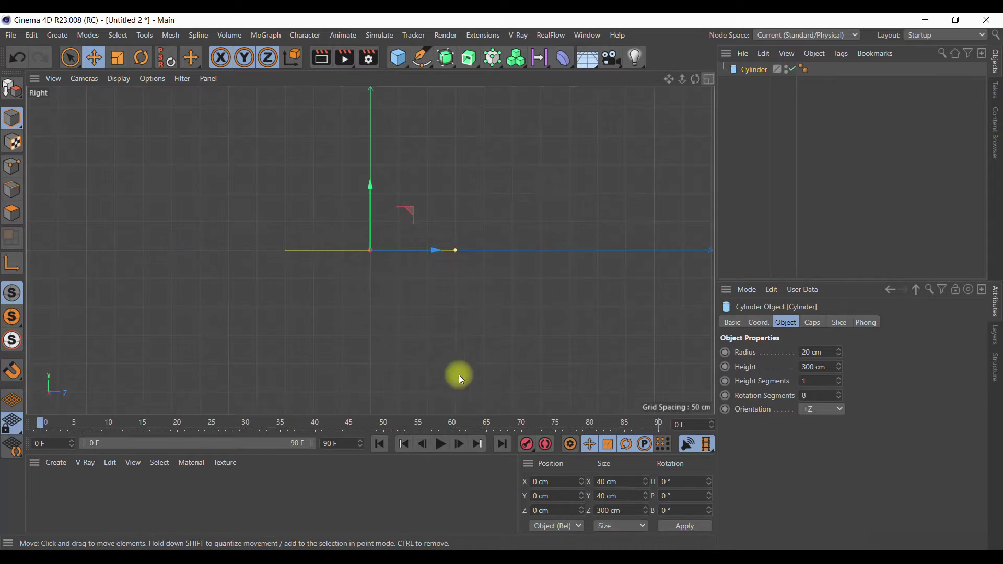
{"action": "left_click", "coordinate": [398, 58]}
{"action": "left_click_drag", "start_coordinate": [376, 256], "coordinate": [280, 250]}
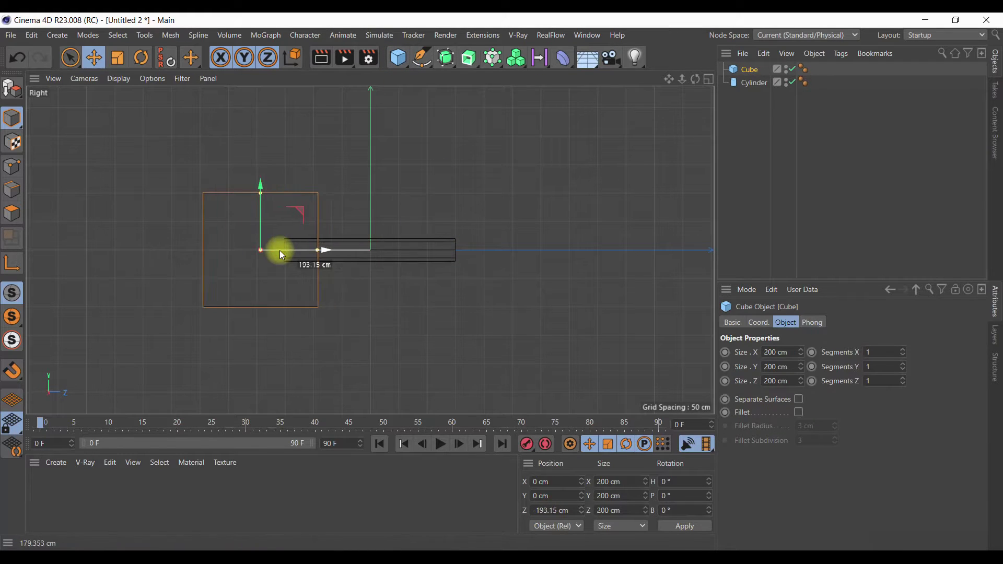
Step: Enter initial 30 cm sizes for the cube
{"action": "double_click", "coordinate": [775, 352]}
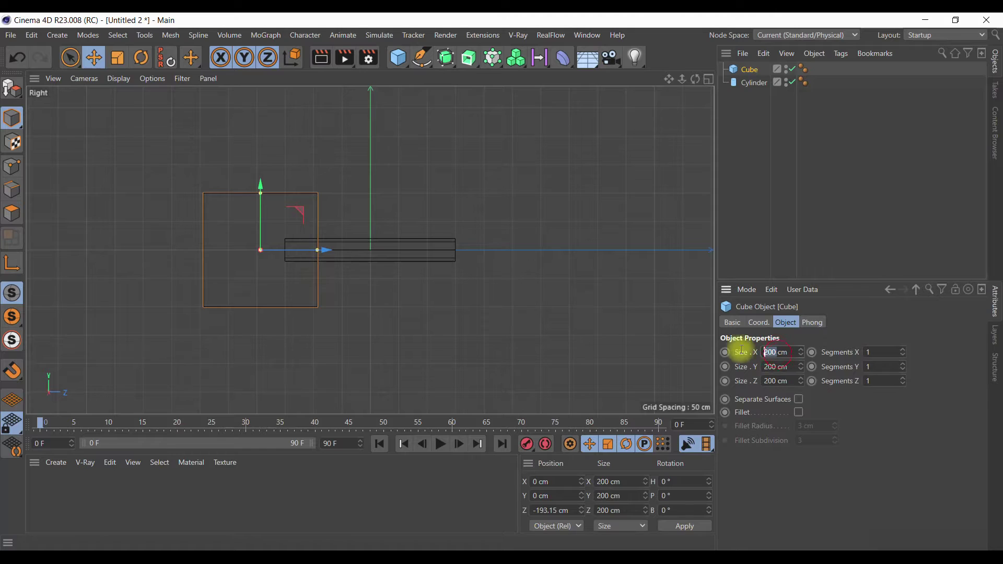
{"action": "type", "text": "30"}
{"action": "left_click", "coordinate": [772, 368]}
{"action": "double_click", "coordinate": [772, 367]}
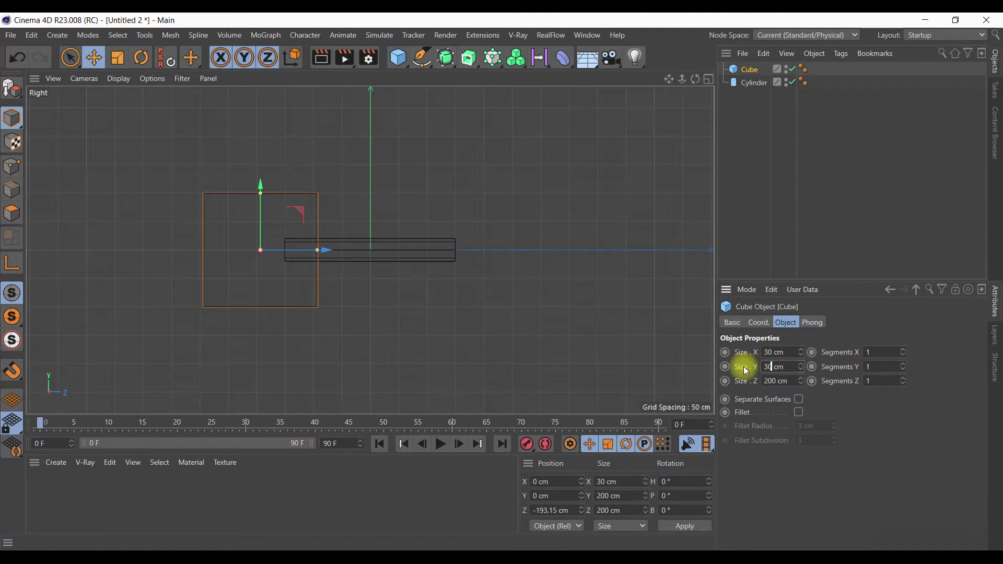
{"action": "key", "text": "Tab"}
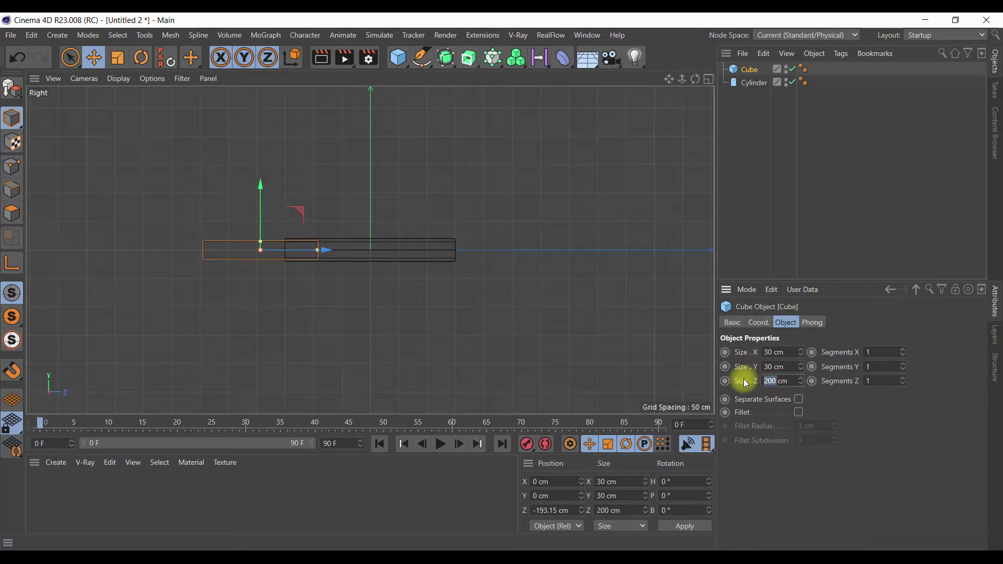
{"action": "type", "text": "30"}
{"action": "key", "text": "Return"}
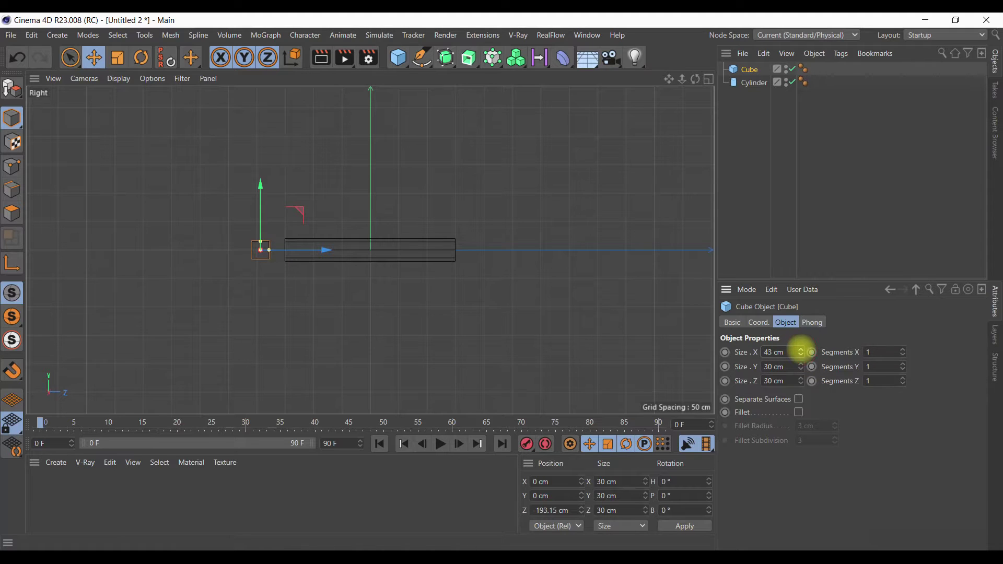
Step: Adjust the cube to 39 × 66 × 72 cm and nudge it against the cylinder
{"action": "left_click_drag", "start_coordinate": [800, 350], "coordinate": [802, 360]}
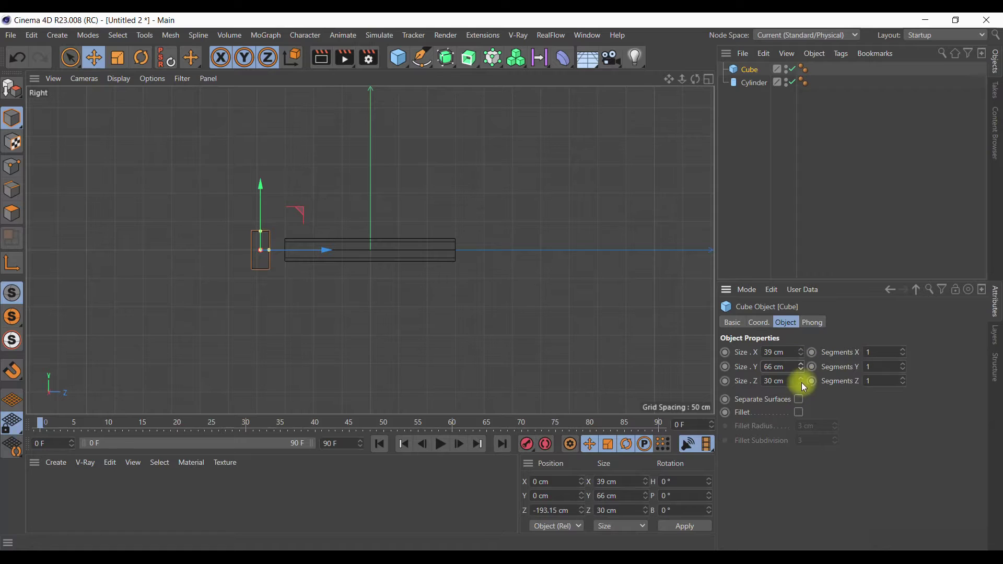
{"action": "left_click_drag", "start_coordinate": [801, 380], "coordinate": [801, 365]}
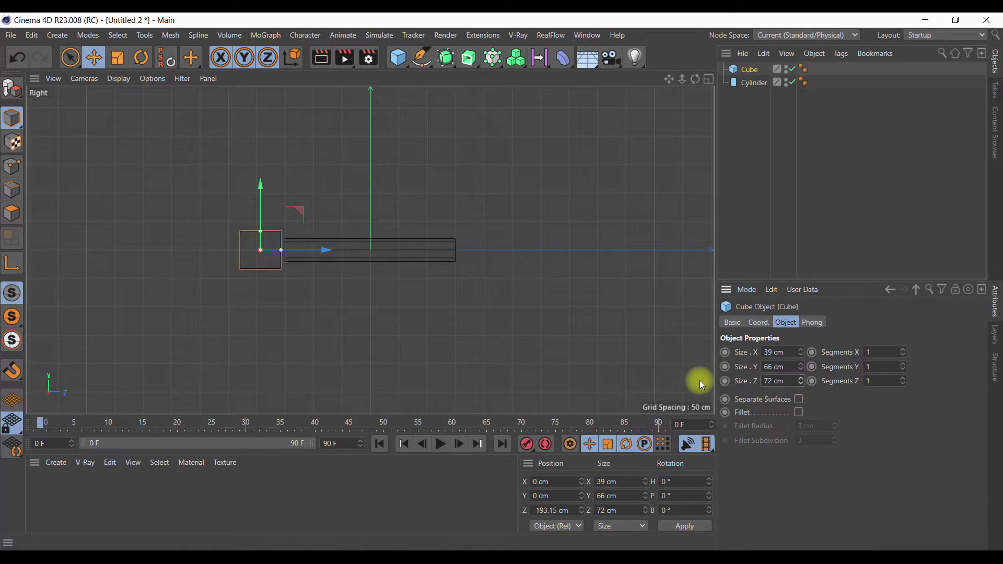
{"action": "left_click_drag", "start_coordinate": [327, 253], "coordinate": [330, 252]}
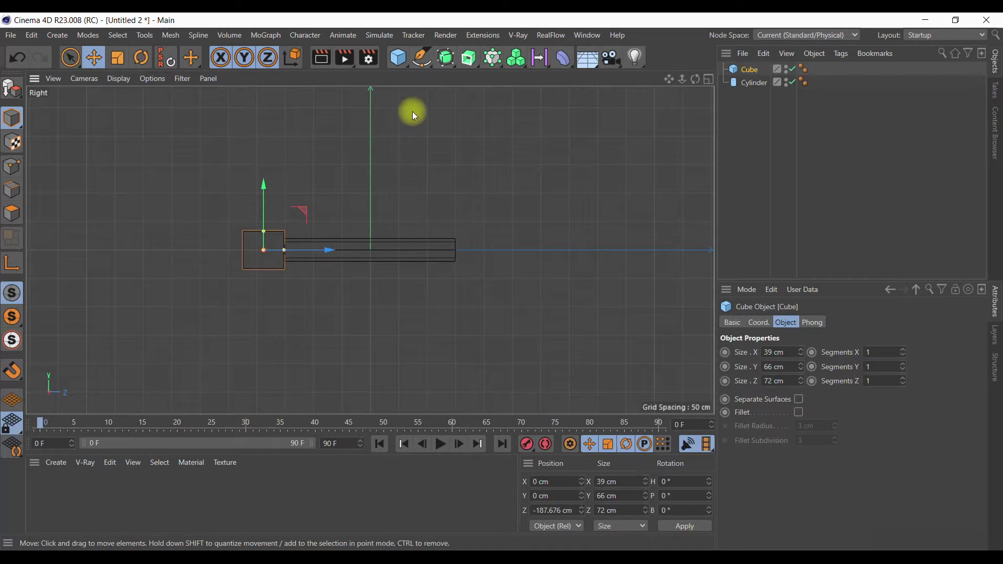
{"action": "left_click", "coordinate": [396, 61]}
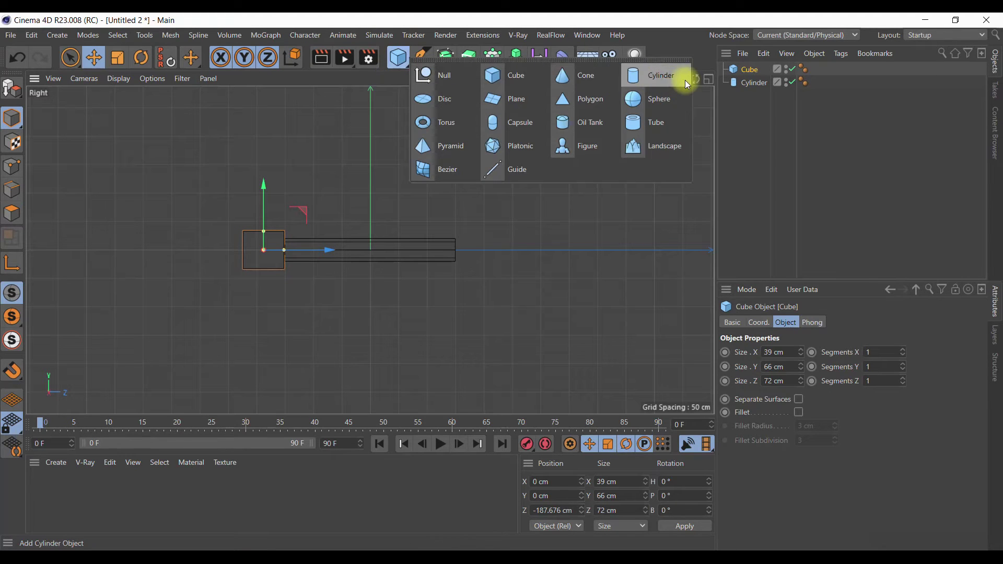
Step: Add a cone pointing along the -Z axis
{"action": "left_click", "coordinate": [586, 88]}
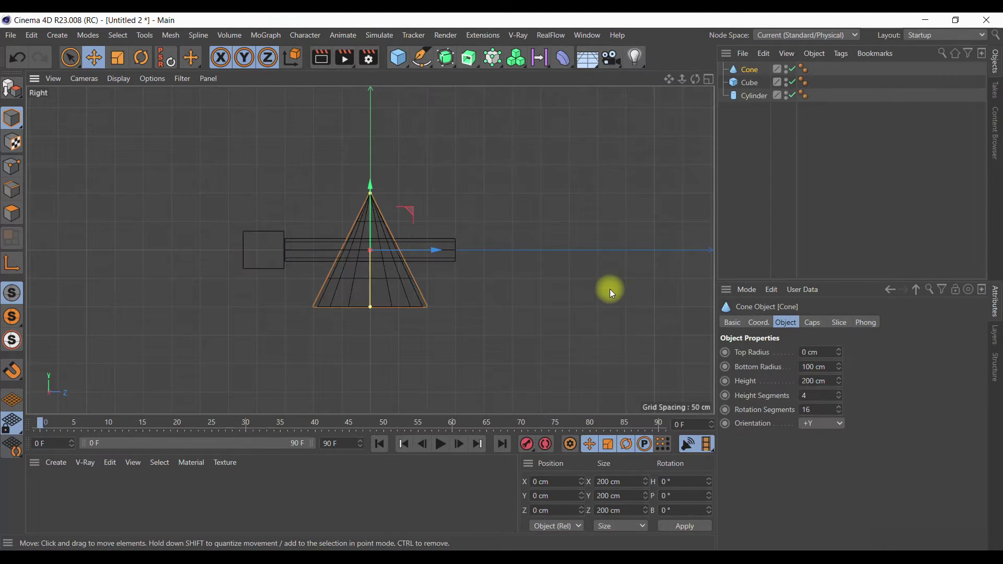
{"action": "left_click", "coordinate": [813, 437]}
{"action": "left_click", "coordinate": [815, 422]}
{"action": "left_click", "coordinate": [818, 509]}
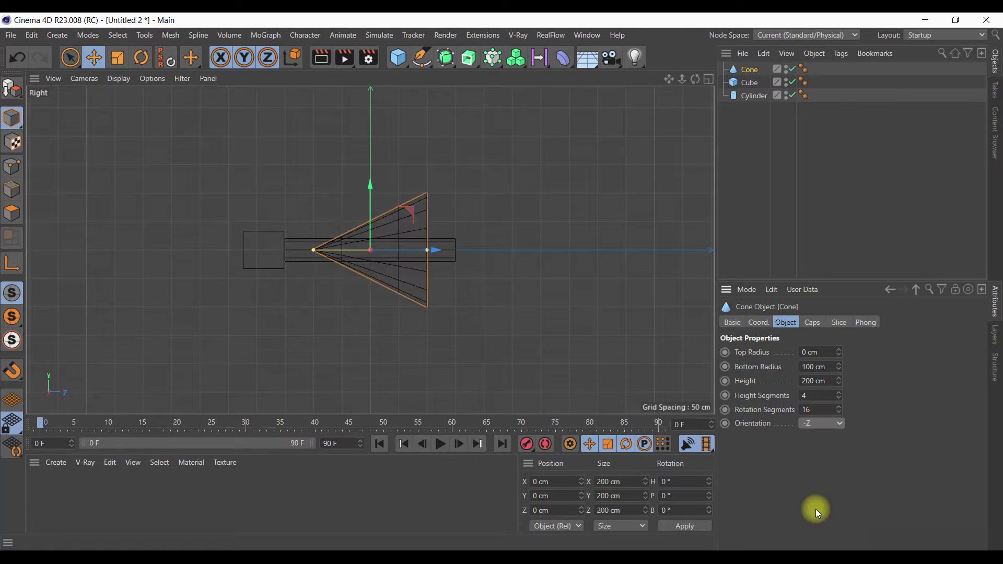
Step: Set the cone to 20 cm bottom radius and 102 cm height, then slide it into the box
{"action": "left_click", "coordinate": [834, 368]}
{"action": "type", "text": "20"}
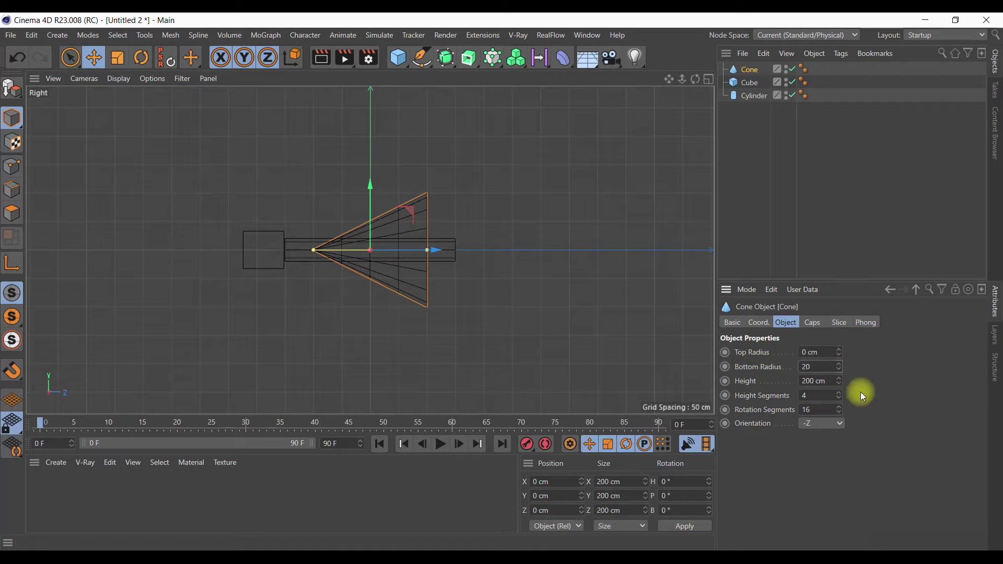
{"action": "key", "text": "Return"}
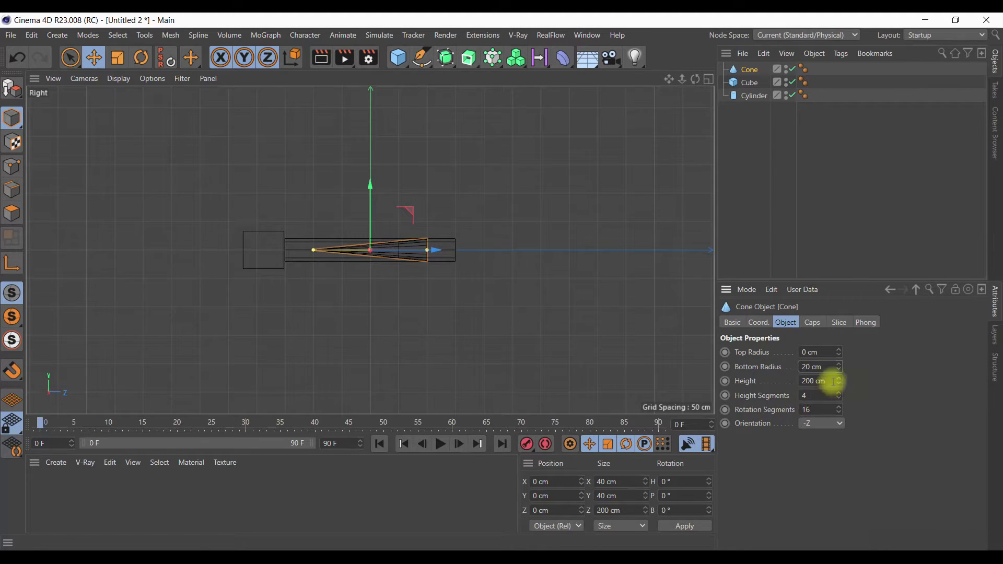
{"action": "left_click", "coordinate": [827, 381]}
{"action": "type", "text": "30"}
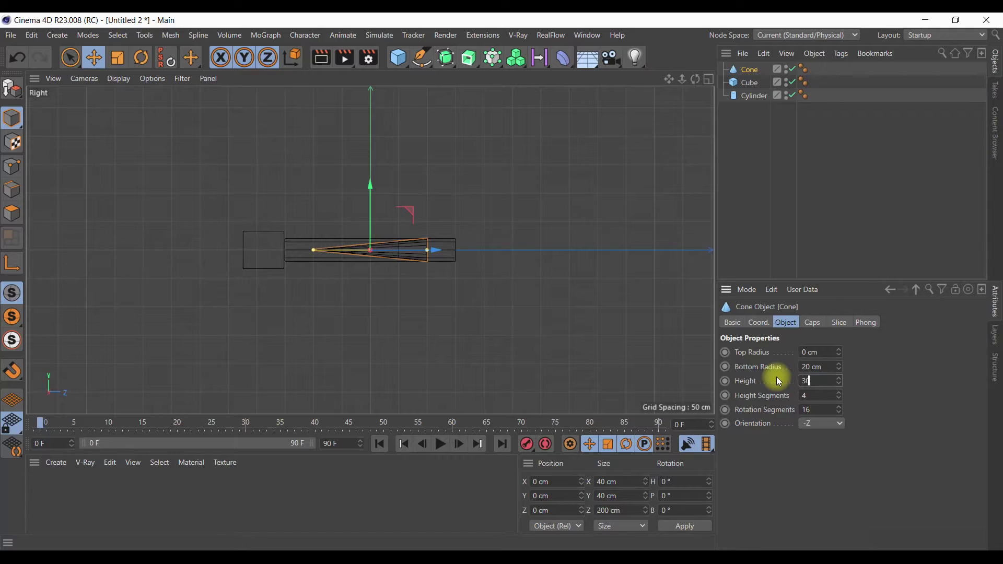
{"action": "key", "text": "Return"}
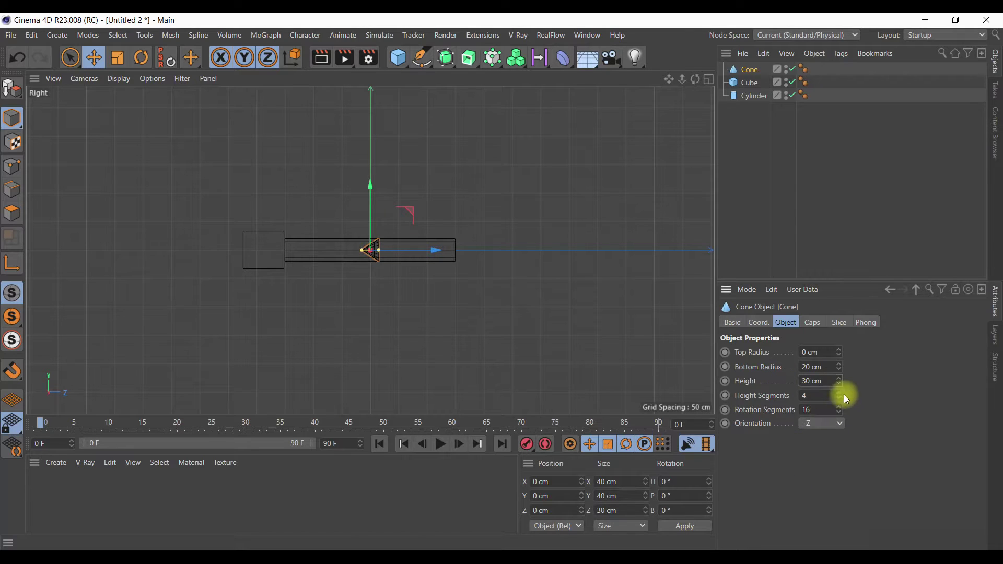
{"action": "left_click_drag", "start_coordinate": [839, 379], "coordinate": [839, 380]}
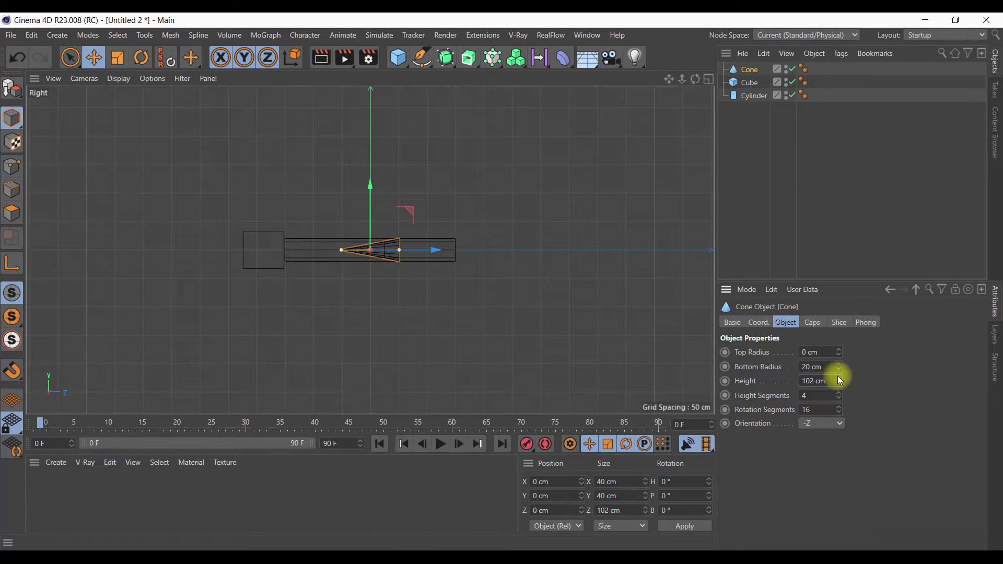
{"action": "left_click_drag", "start_coordinate": [434, 253], "coordinate": [338, 256]}
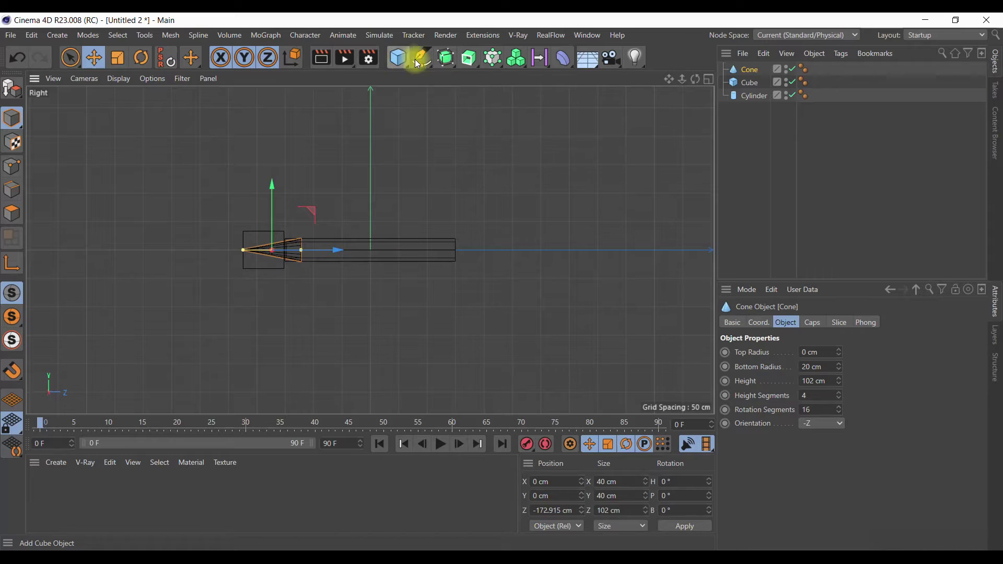
Step: Add a Boole object and place the Cube and Cone inside it
{"action": "left_click", "coordinate": [446, 57]}
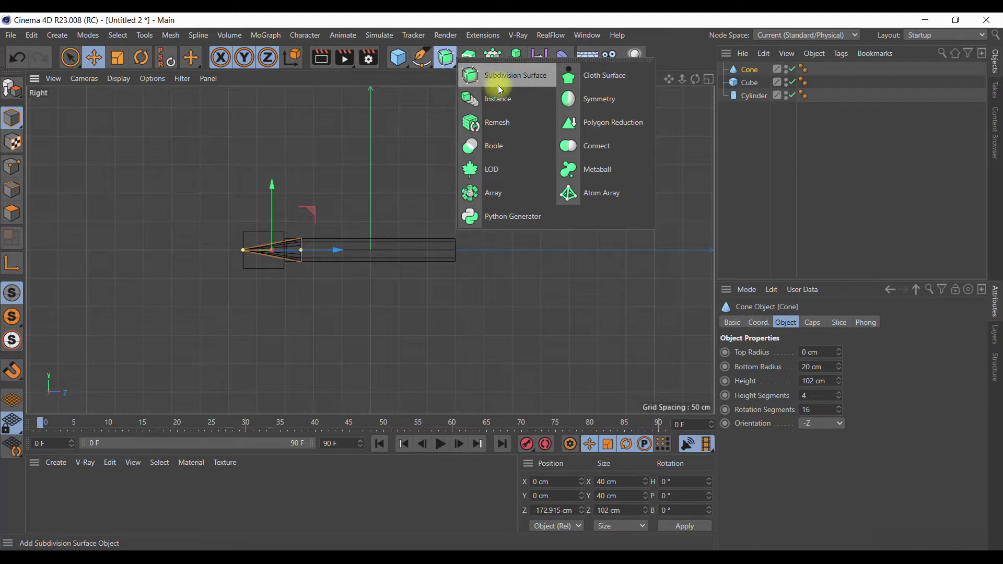
{"action": "left_click", "coordinate": [507, 143]}
{"action": "mouse_move", "coordinate": [751, 98]}
{"action": "left_mouse_down"}
{"action": "mouse_move", "coordinate": [748, 71]}
{"action": "mouse_move", "coordinate": [756, 92]}
{"action": "left_mouse_up"}
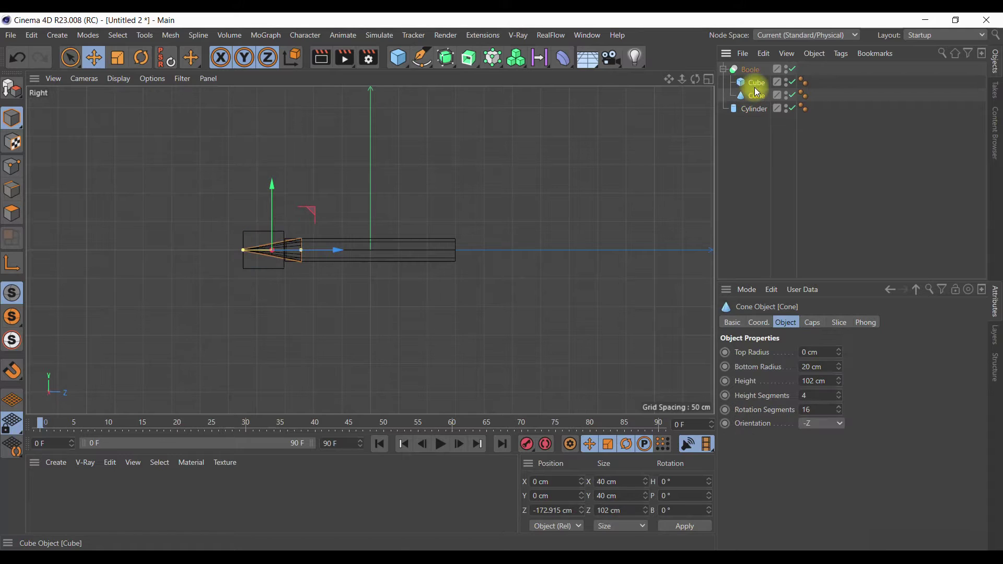
{"action": "left_click", "coordinate": [709, 79]}
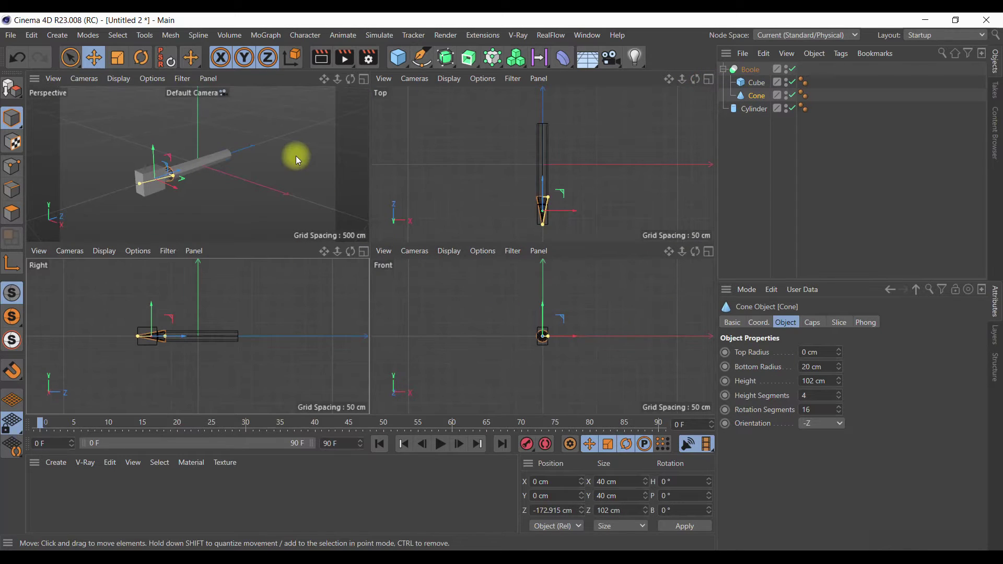
{"action": "left_click", "coordinate": [364, 79]}
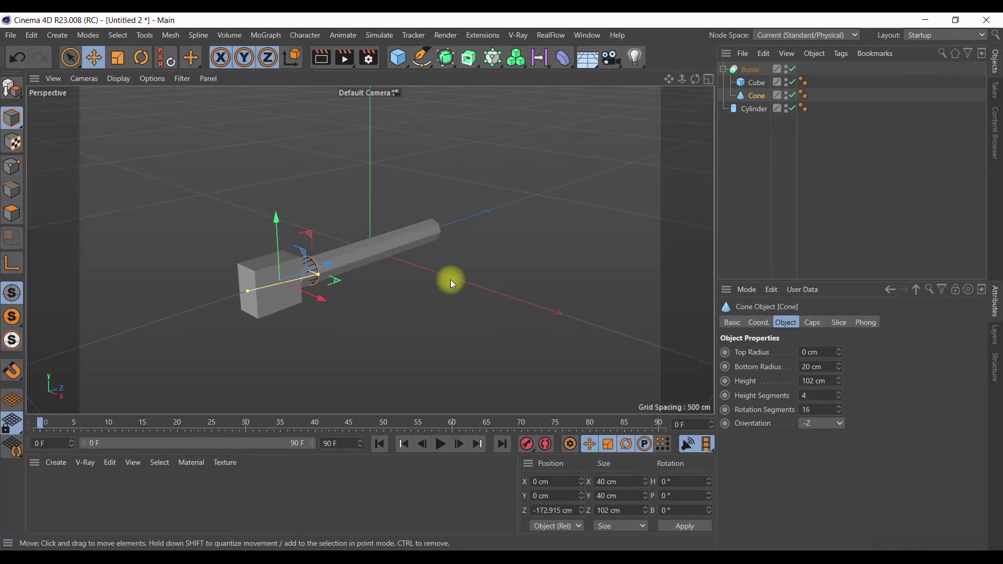
Step: Add a second Boole holding the Cylinder and the original Boole
{"action": "left_click", "coordinate": [446, 65]}
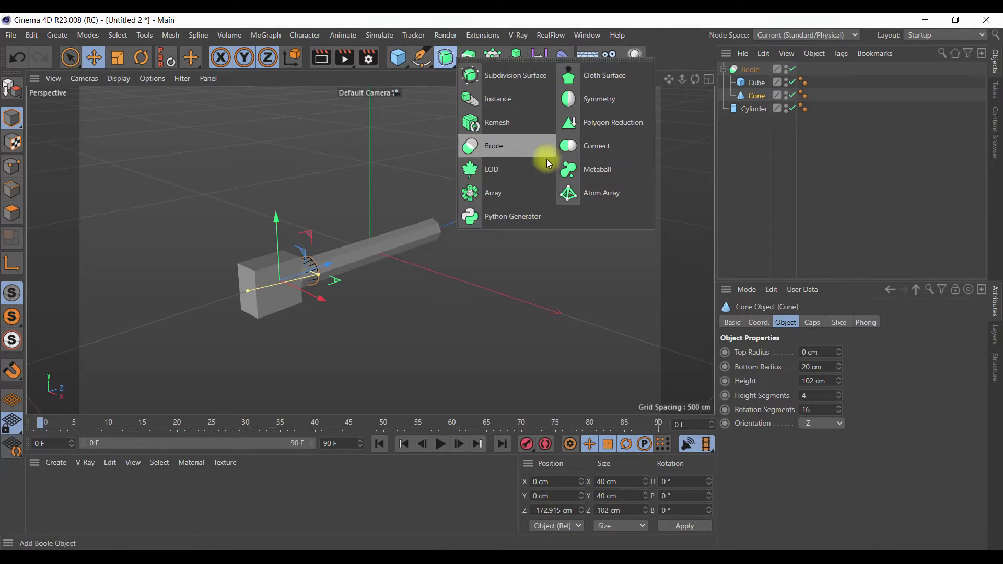
{"action": "left_click", "coordinate": [476, 154]}
{"action": "left_click", "coordinate": [723, 82]}
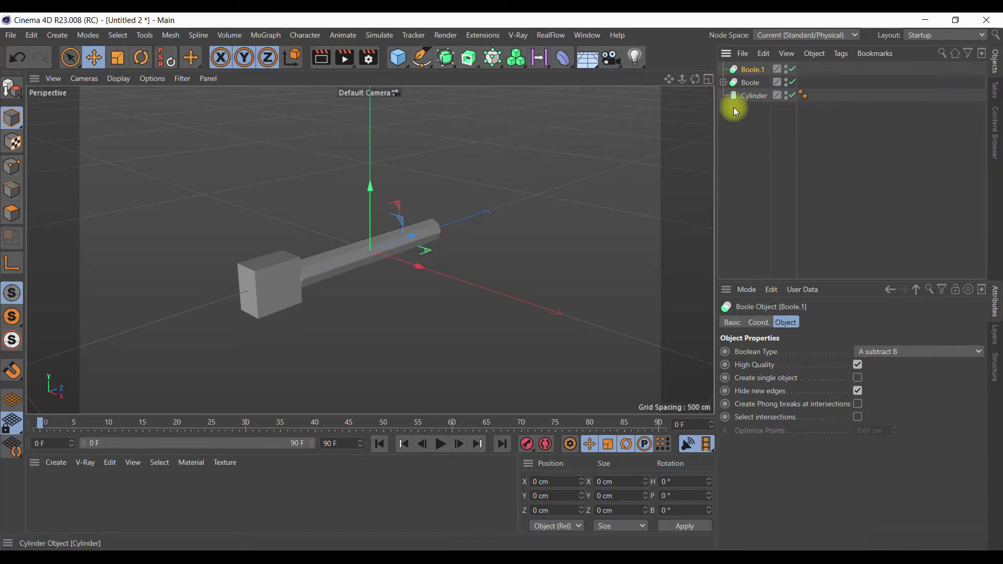
{"action": "left_click_drag", "start_coordinate": [751, 100], "coordinate": [752, 71]}
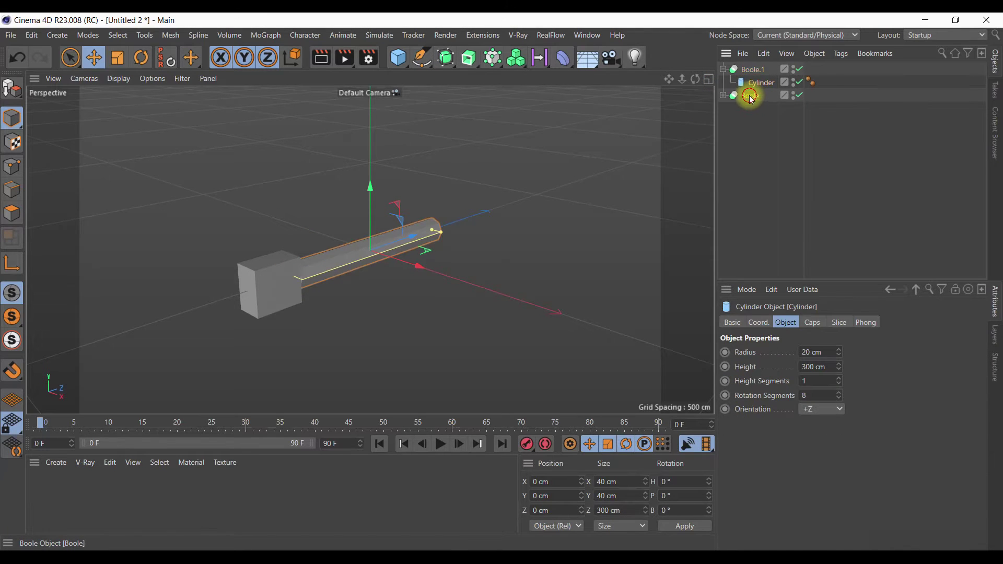
{"action": "left_click", "coordinate": [753, 97]}
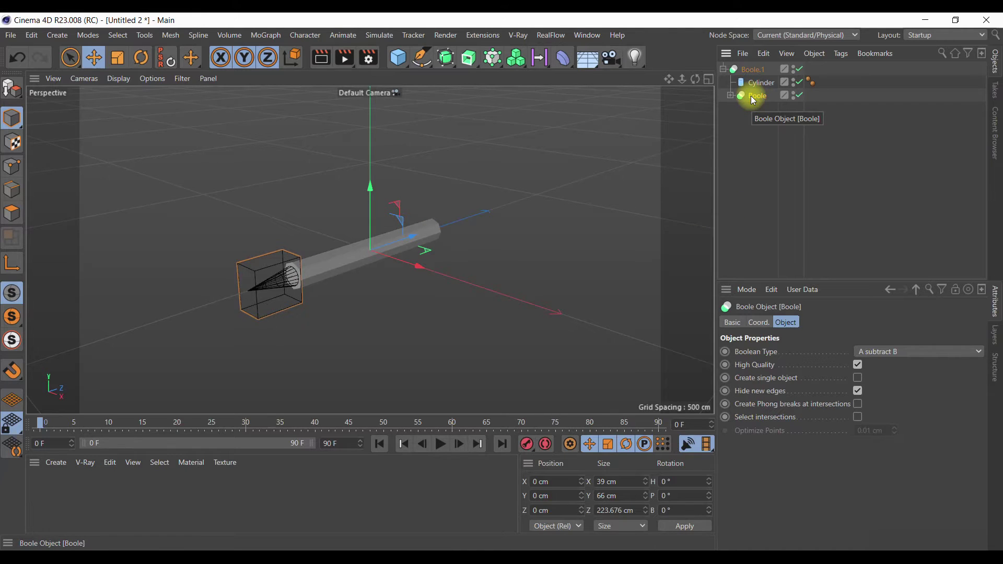
{"action": "left_click", "coordinate": [709, 79]}
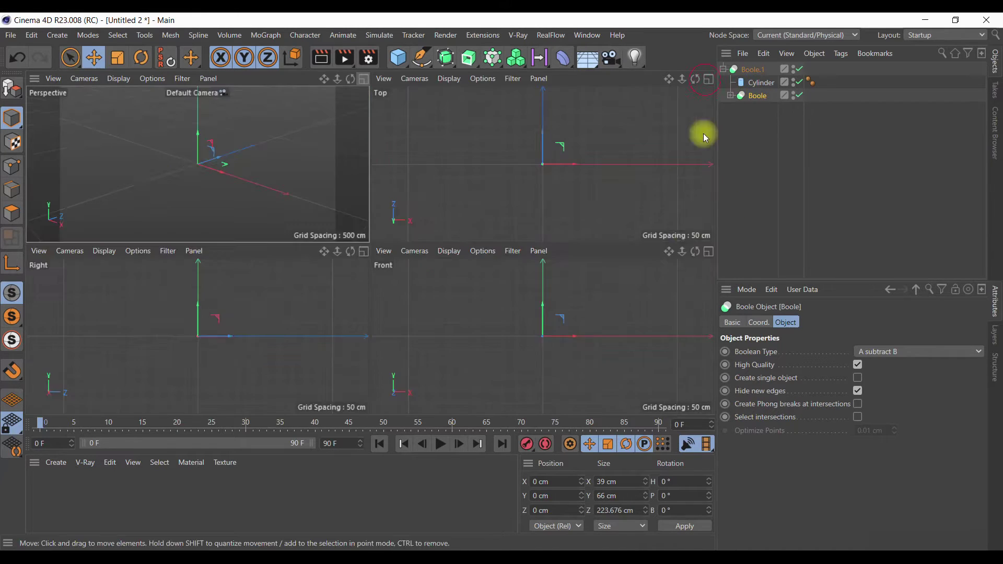
Step: In the maximized side view, slide the cube along the pencil's axis
{"action": "left_click", "coordinate": [364, 251]}
{"action": "scroll", "coordinate": [275, 287], "scroll_direction": "up", "scroll_amount": 2}
{"action": "scroll", "coordinate": [276, 274], "scroll_direction": "up", "scroll_amount": 2}
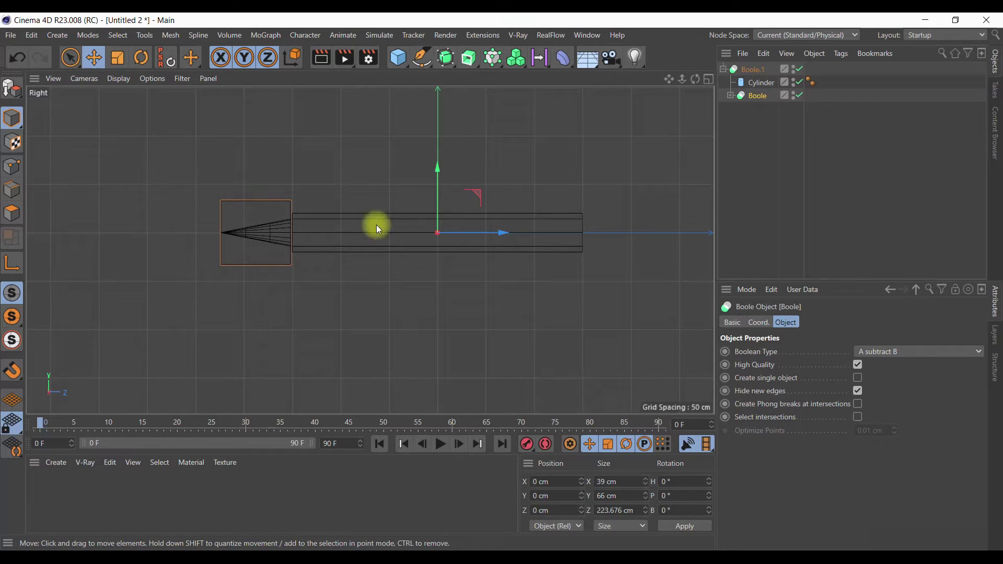
{"action": "left_click", "coordinate": [730, 95]}
{"action": "left_click", "coordinate": [761, 110]}
{"action": "left_click_drag", "start_coordinate": [319, 233], "coordinate": [340, 237]}
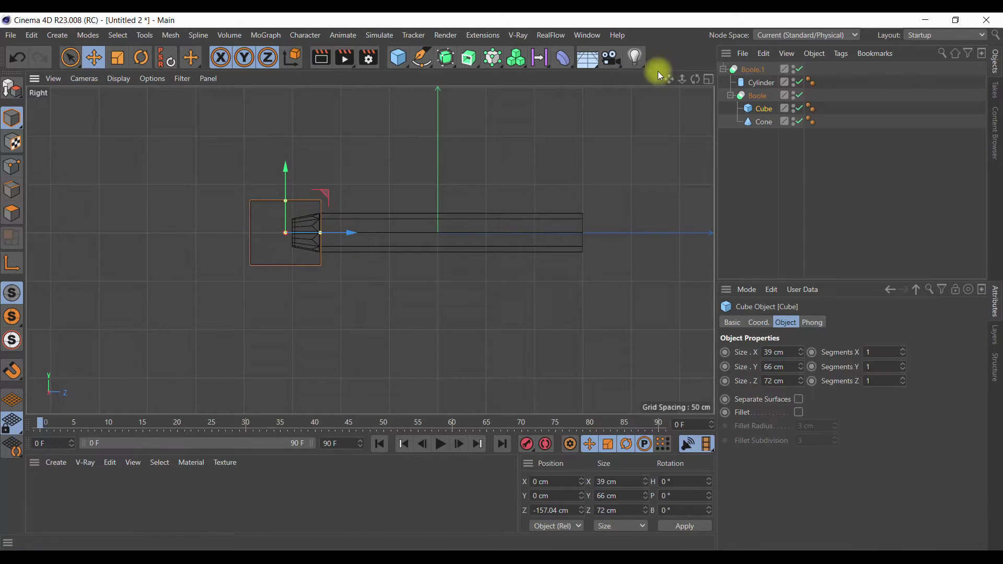
Step: Reposition the cone toward the pencil's end and shorten it to 81 cm
{"action": "left_click", "coordinate": [708, 80]}
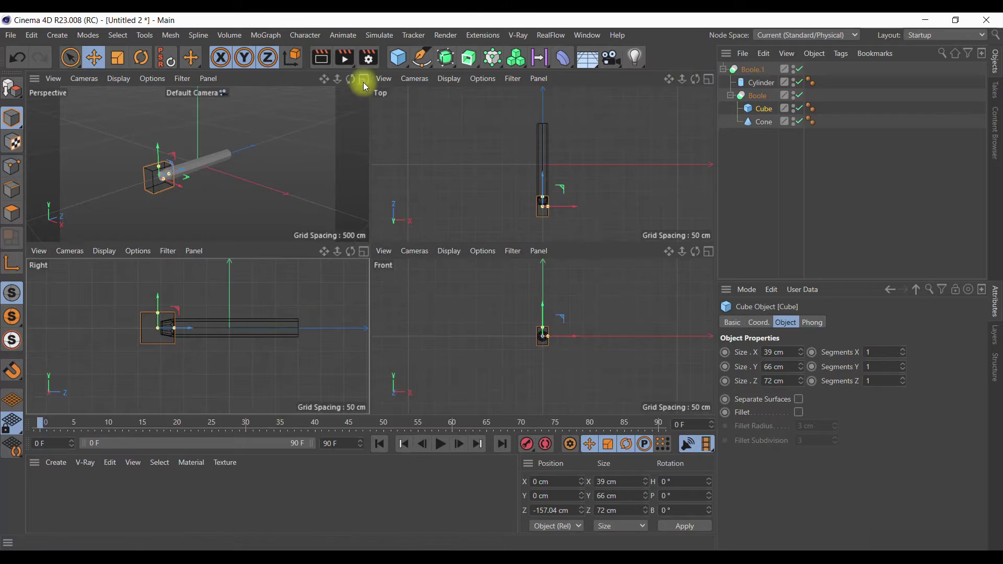
{"action": "left_click", "coordinate": [364, 80]}
{"action": "left_click", "coordinate": [766, 123]}
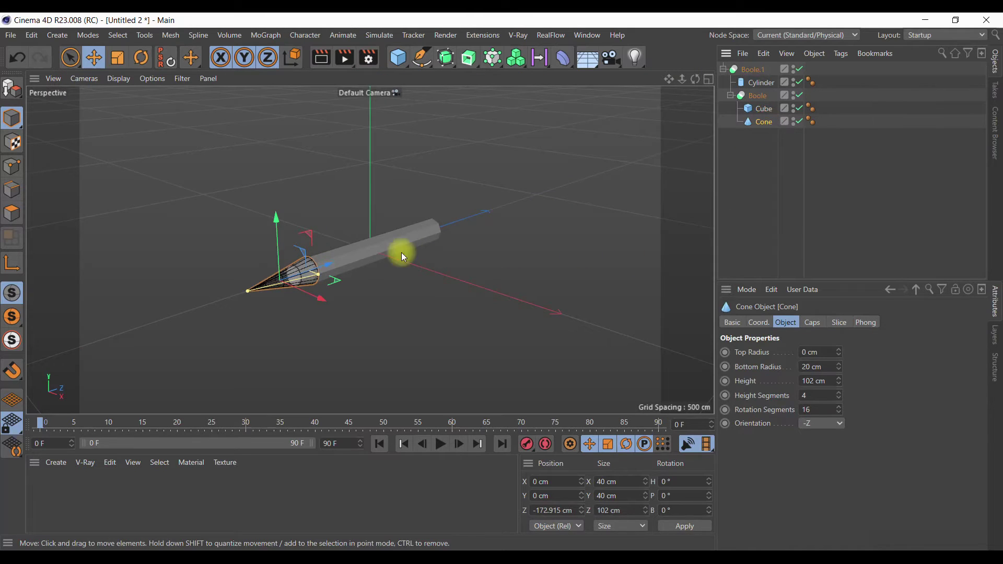
{"action": "left_click_drag", "start_coordinate": [331, 263], "coordinate": [364, 261]}
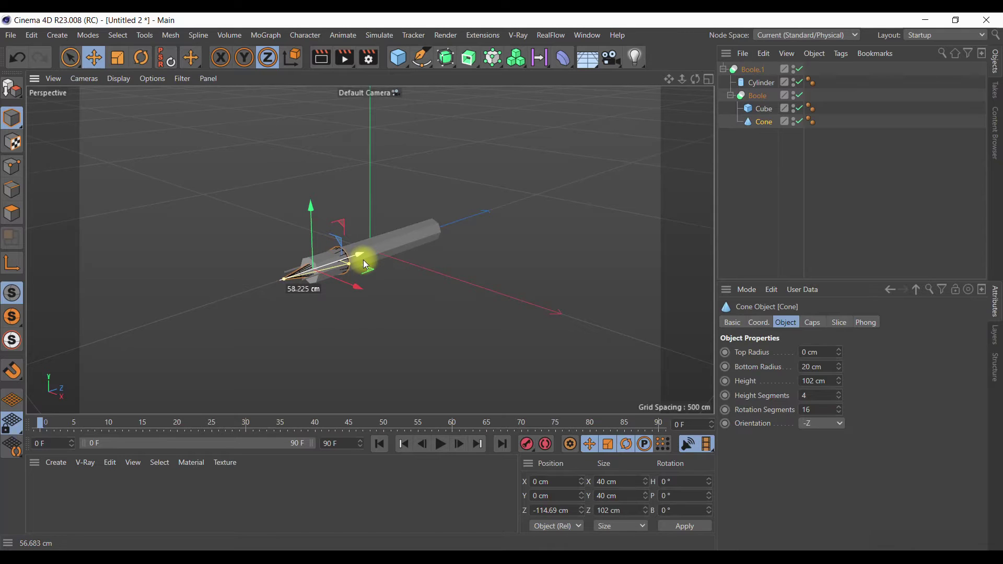
{"action": "scroll", "coordinate": [329, 268], "scroll_direction": "up", "scroll_amount": 3}
{"action": "scroll", "coordinate": [329, 268], "scroll_direction": "up", "scroll_amount": 3}
{"action": "scroll", "coordinate": [327, 263], "scroll_direction": "up", "scroll_amount": 1}
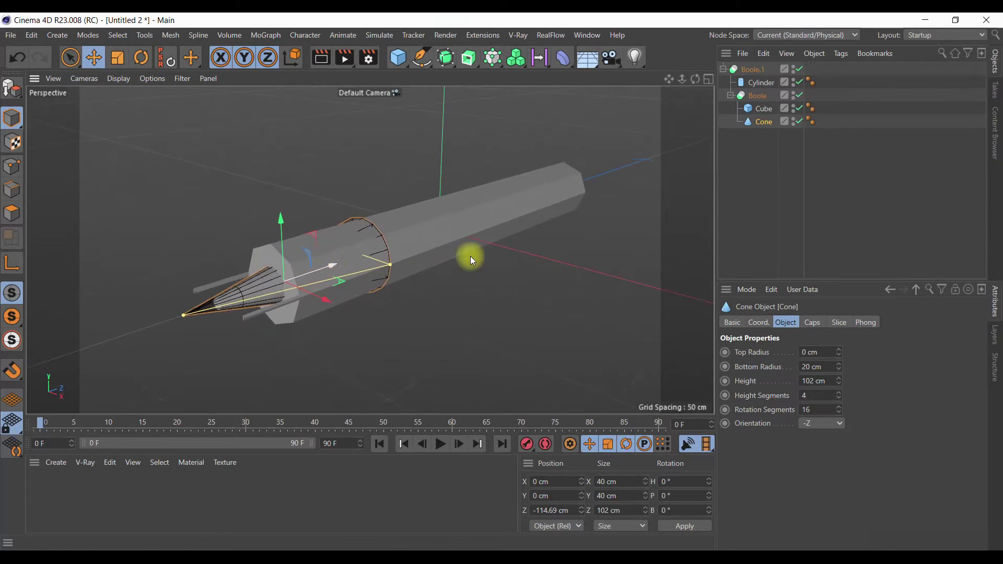
{"action": "left_click_drag", "start_coordinate": [343, 271], "coordinate": [246, 297]}
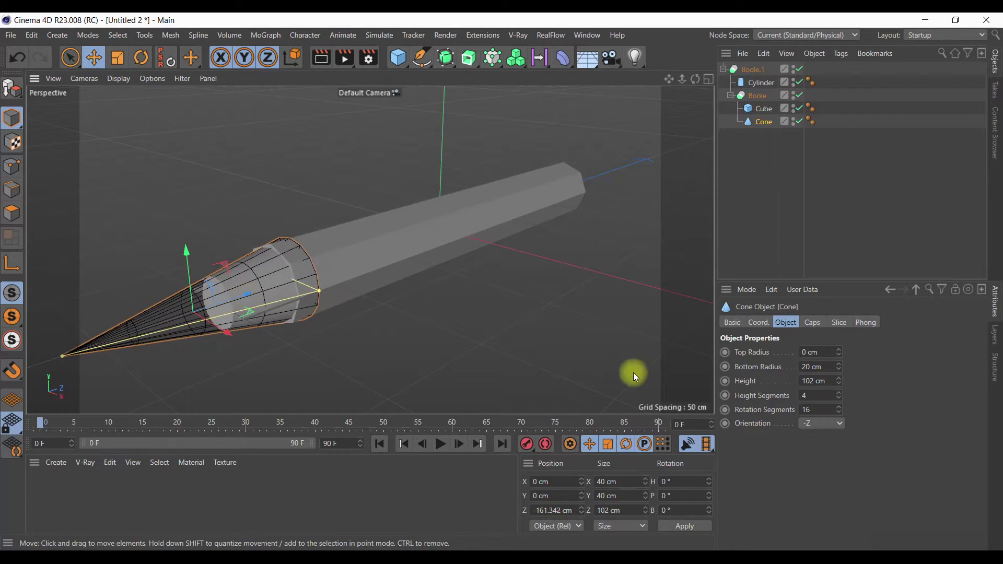
{"action": "left_click_drag", "start_coordinate": [837, 378], "coordinate": [838, 380]}
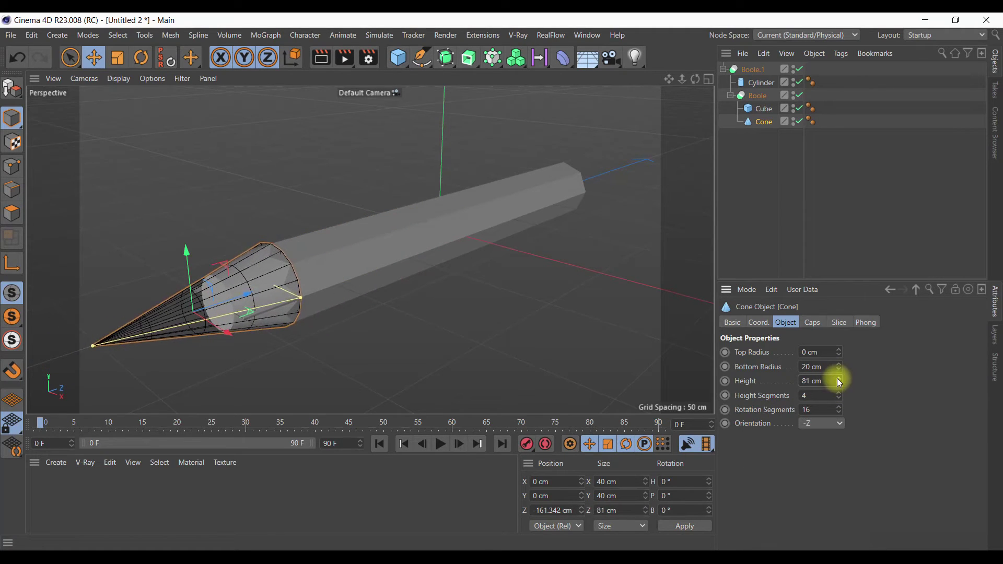
Step: Resize the cube to 53 × 59 × 26 cm and open the inner Boole's boolean type
{"action": "left_click", "coordinate": [762, 108]}
{"action": "left_click_drag", "start_coordinate": [797, 352], "coordinate": [800, 352]}
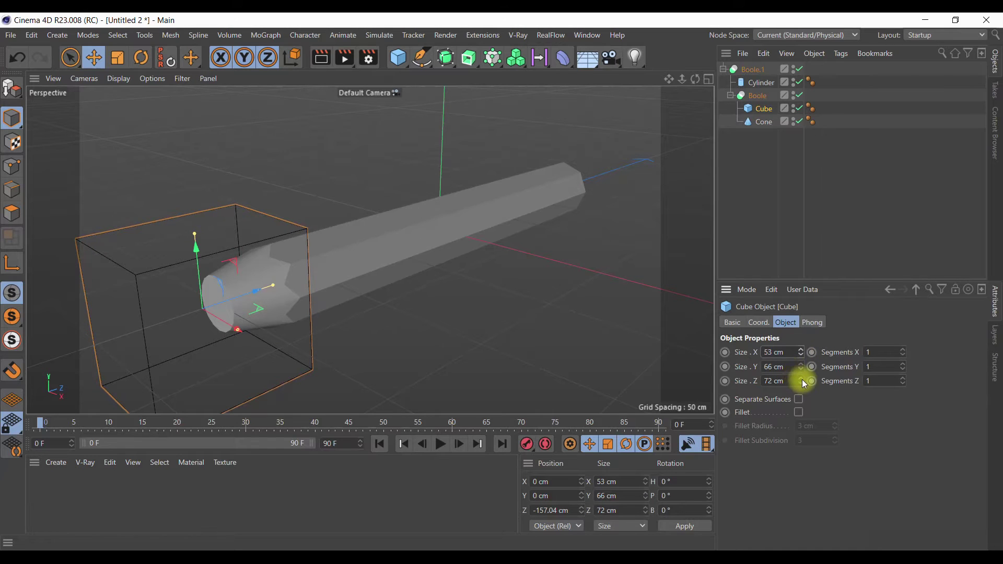
{"action": "left_click_drag", "start_coordinate": [801, 380], "coordinate": [801, 365]}
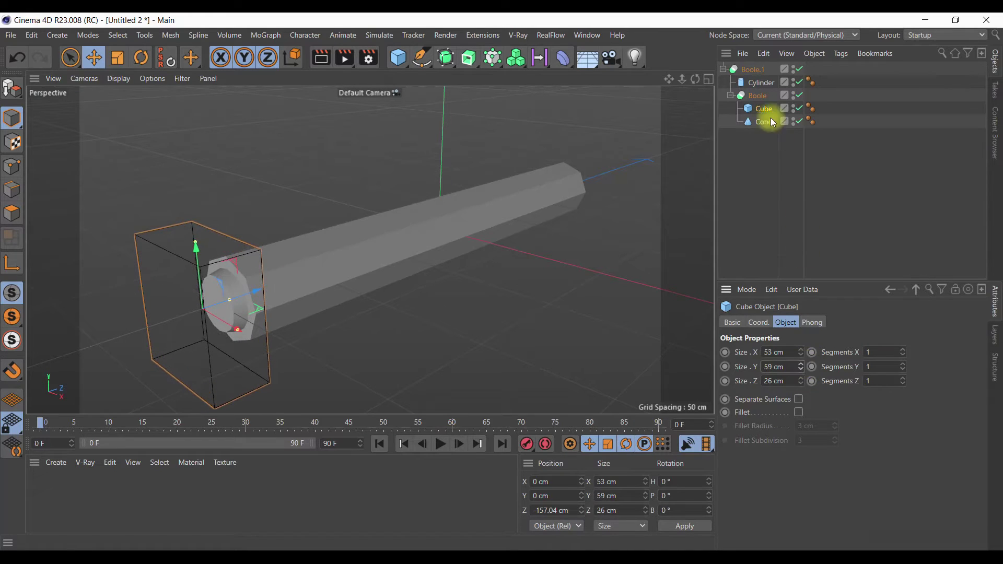
{"action": "left_click", "coordinate": [756, 96]}
{"action": "left_click", "coordinate": [882, 352]}
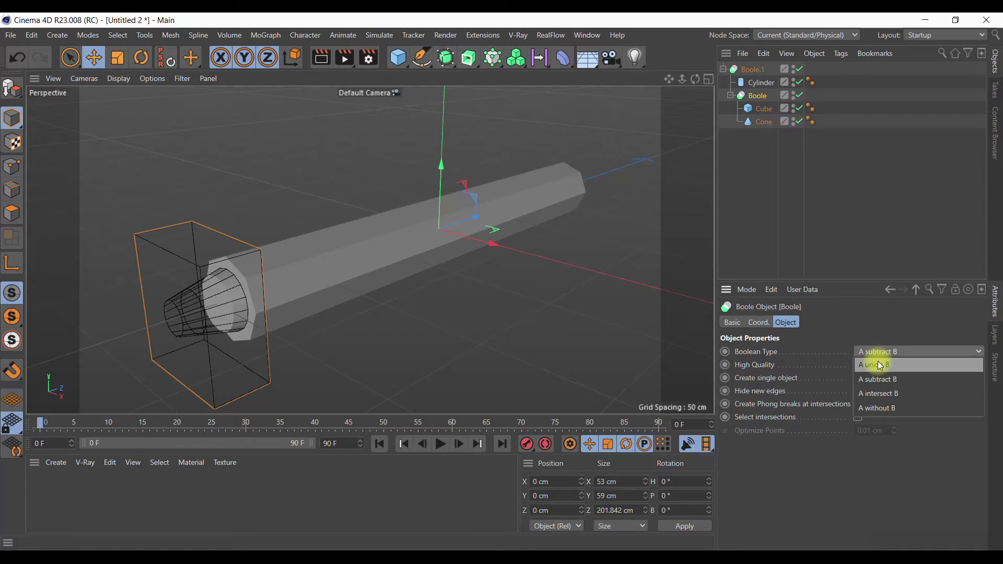
Step: Keep A subtract B, set the cone height to 50 cm and slide it outward along Z
{"action": "left_click", "coordinate": [888, 353]}
{"action": "left_click", "coordinate": [890, 377]}
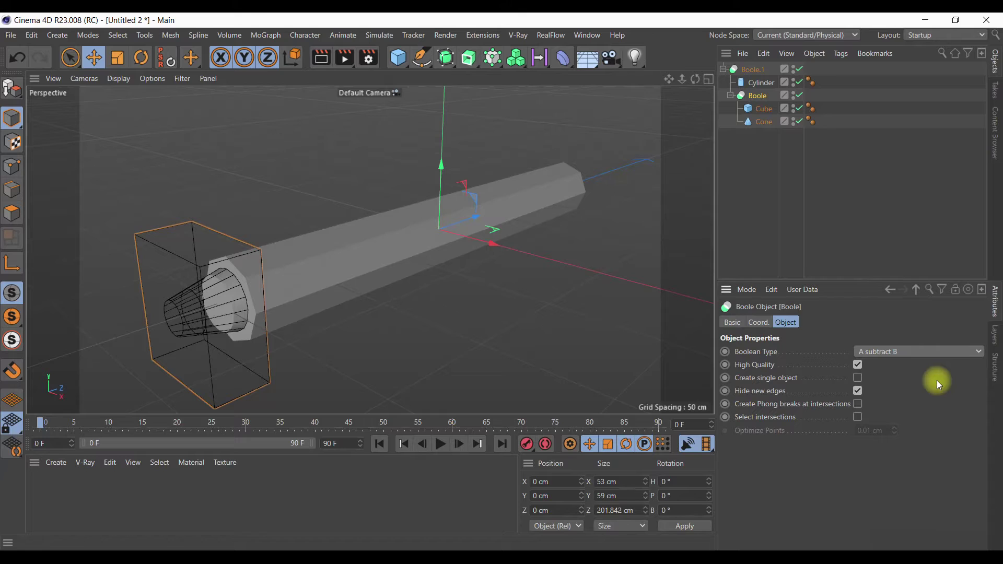
{"action": "left_click", "coordinate": [763, 121]}
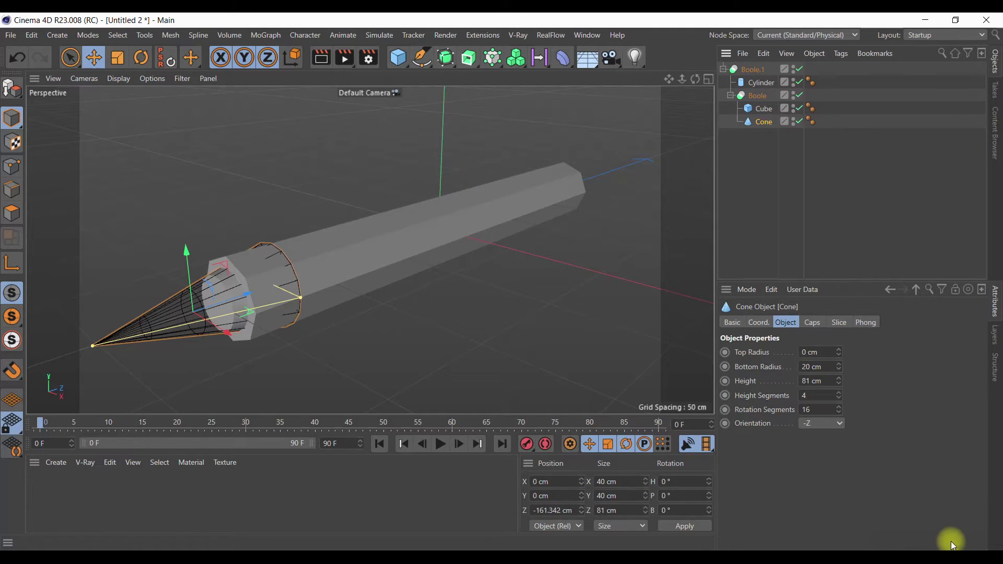
{"action": "double_click", "coordinate": [827, 381]}
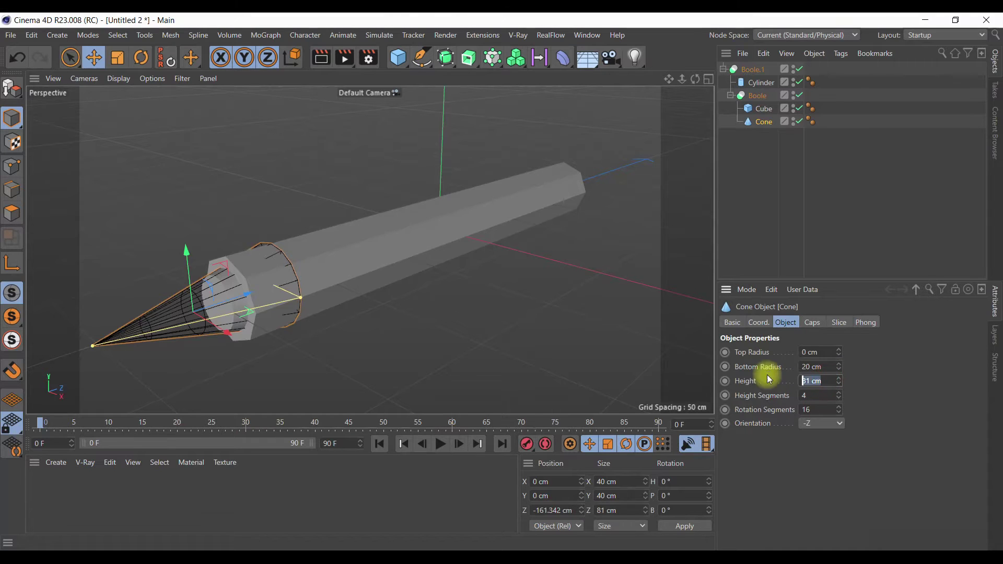
{"action": "type", "text": "50"}
{"action": "left_click", "coordinate": [897, 400]}
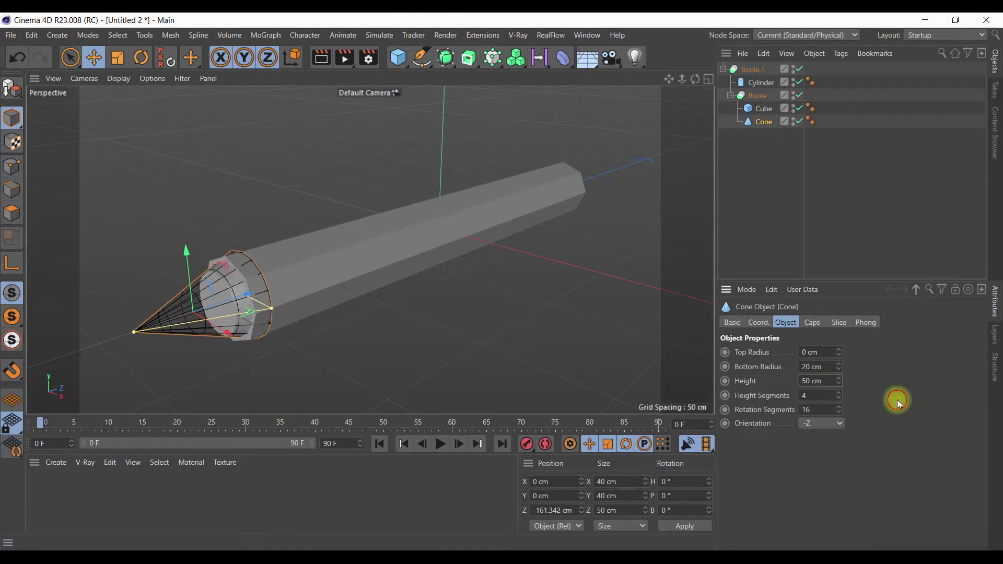
{"action": "left_click_drag", "start_coordinate": [235, 302], "coordinate": [221, 310]}
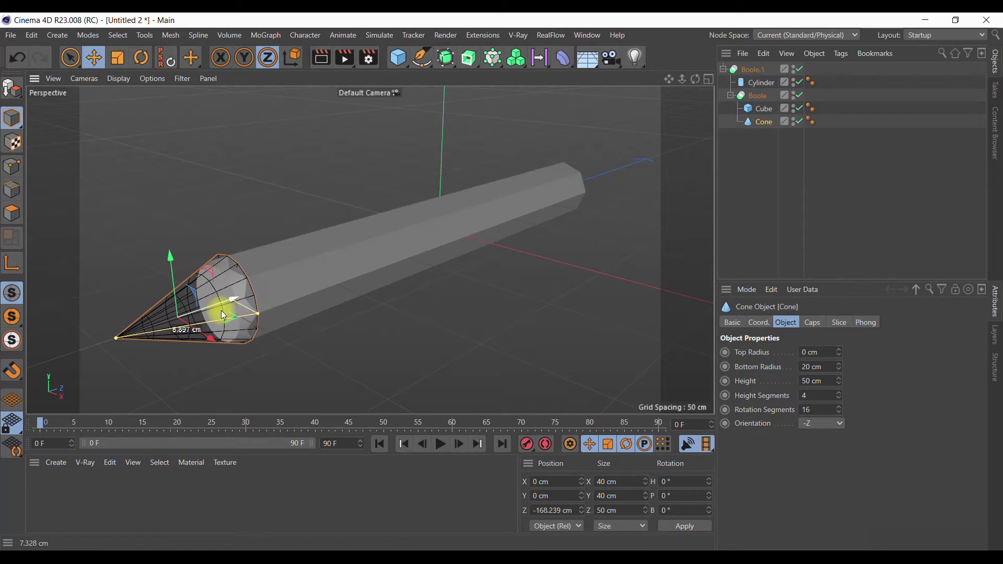
Step: Resize the cube to 53 × 47 × 36.64 cm via its handles and the Size Y field
{"action": "left_click", "coordinate": [763, 109]}
{"action": "left_click_drag", "start_coordinate": [229, 299], "coordinate": [212, 311]}
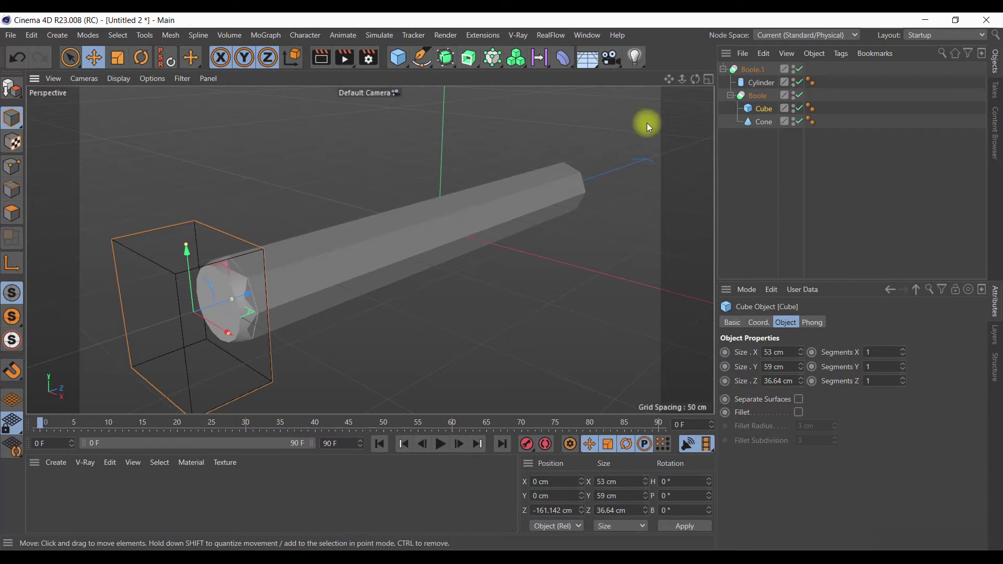
{"action": "left_click", "coordinate": [708, 79]}
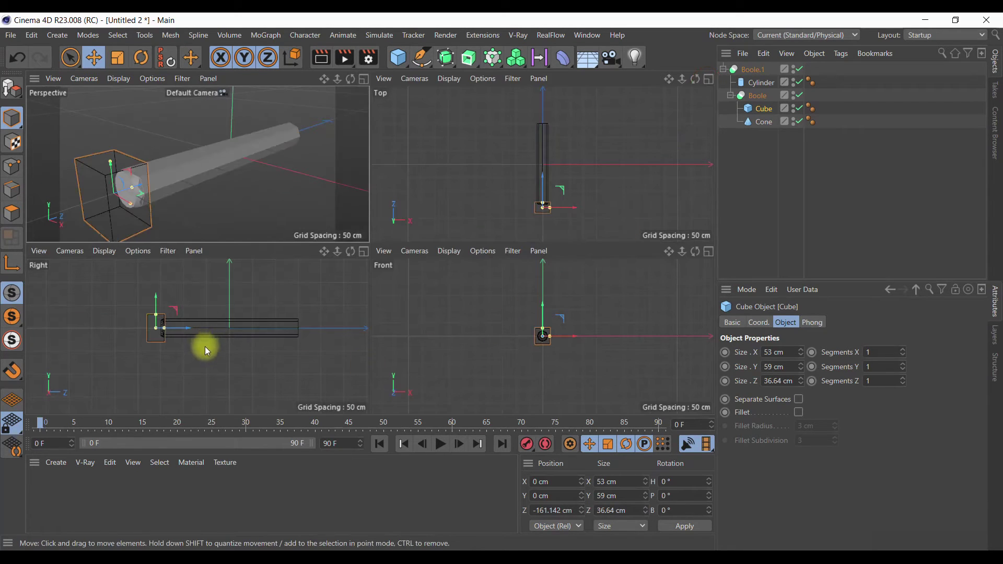
{"action": "left_click_drag", "start_coordinate": [156, 314], "coordinate": [156, 320]}
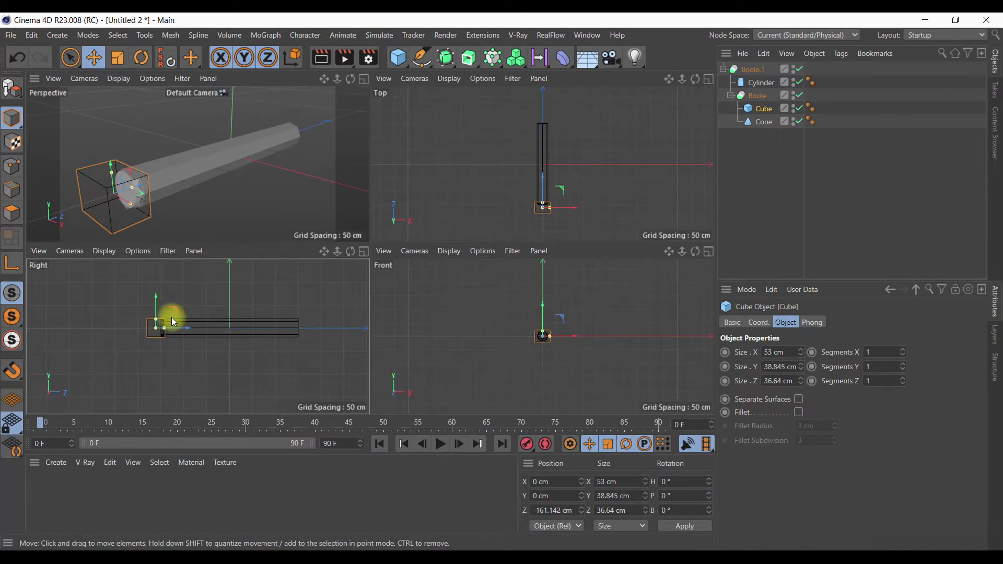
{"action": "left_click_drag", "start_coordinate": [156, 322], "coordinate": [155, 316]}
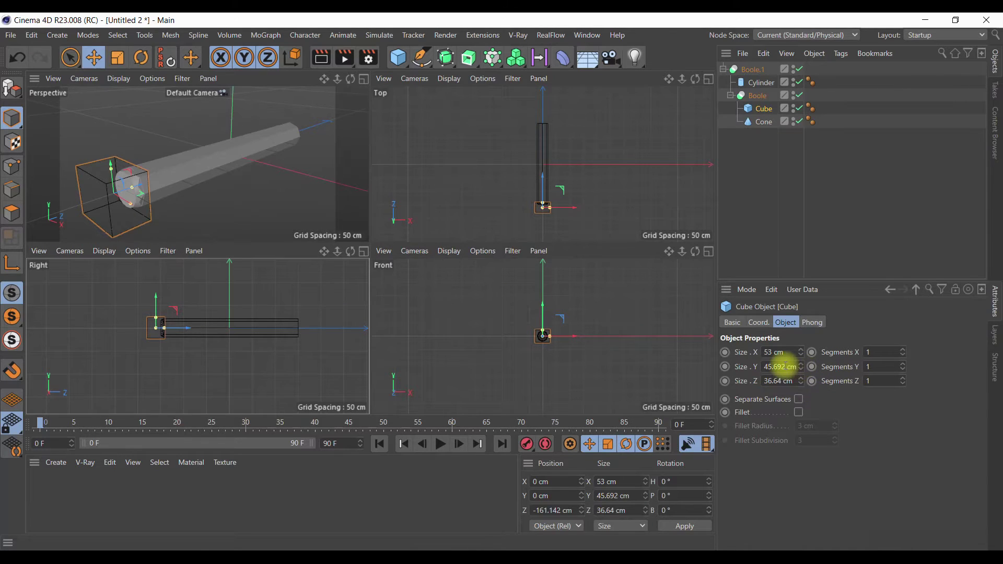
{"action": "double_click", "coordinate": [784, 366]}
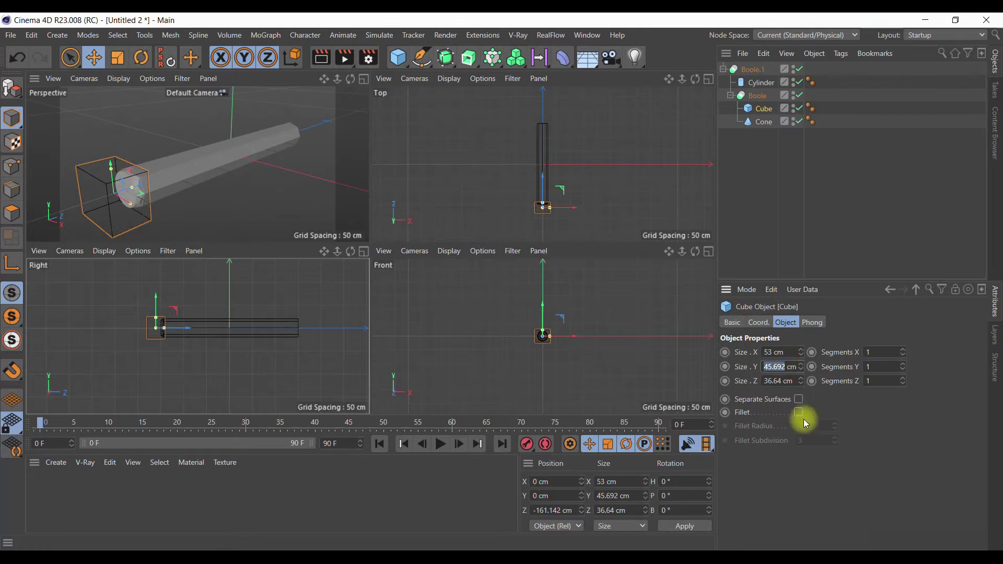
{"action": "type", "text": "20"}
{"action": "key", "text": "Return"}
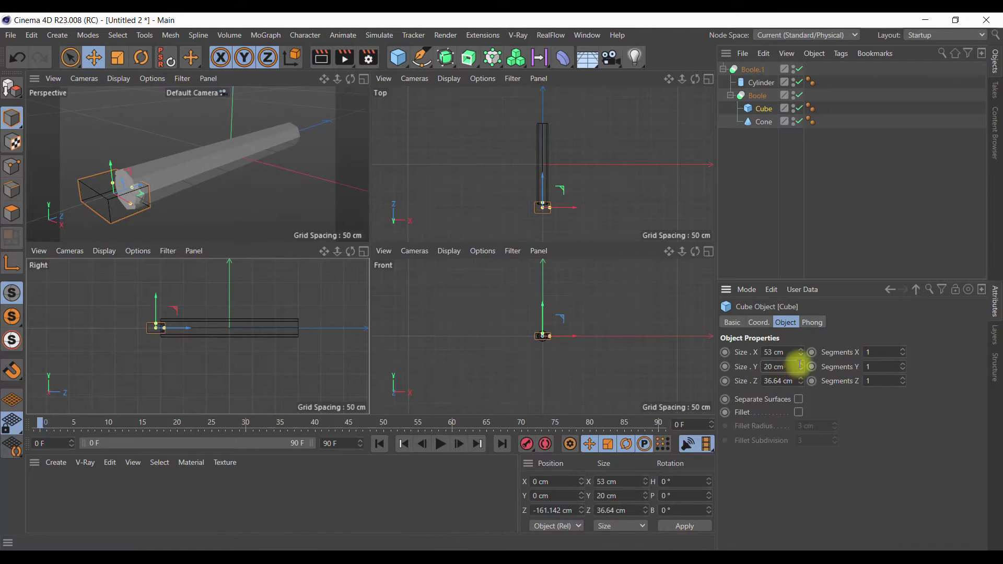
{"action": "left_click_drag", "start_coordinate": [800, 366], "coordinate": [800, 366]}
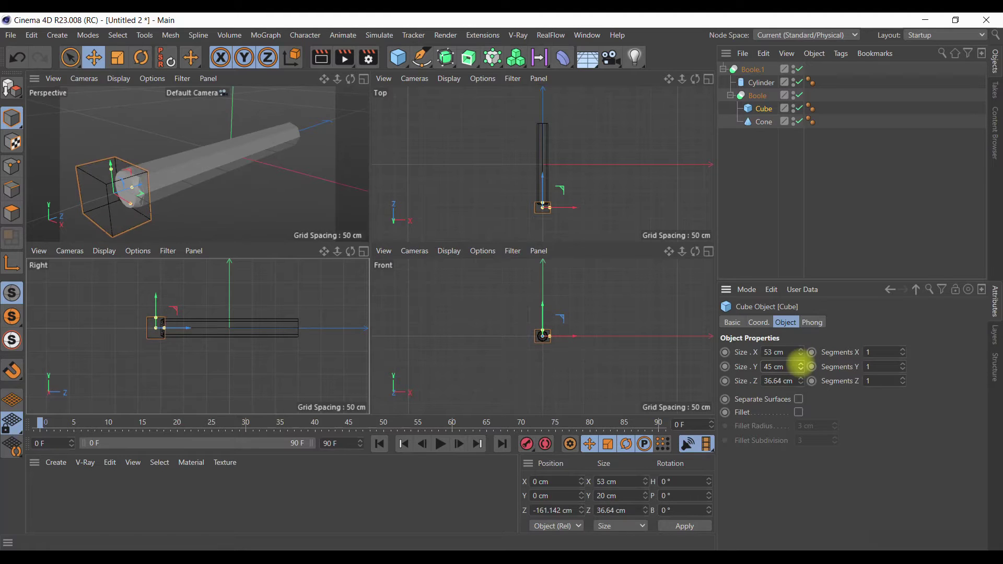
{"action": "left_click", "coordinate": [366, 253]}
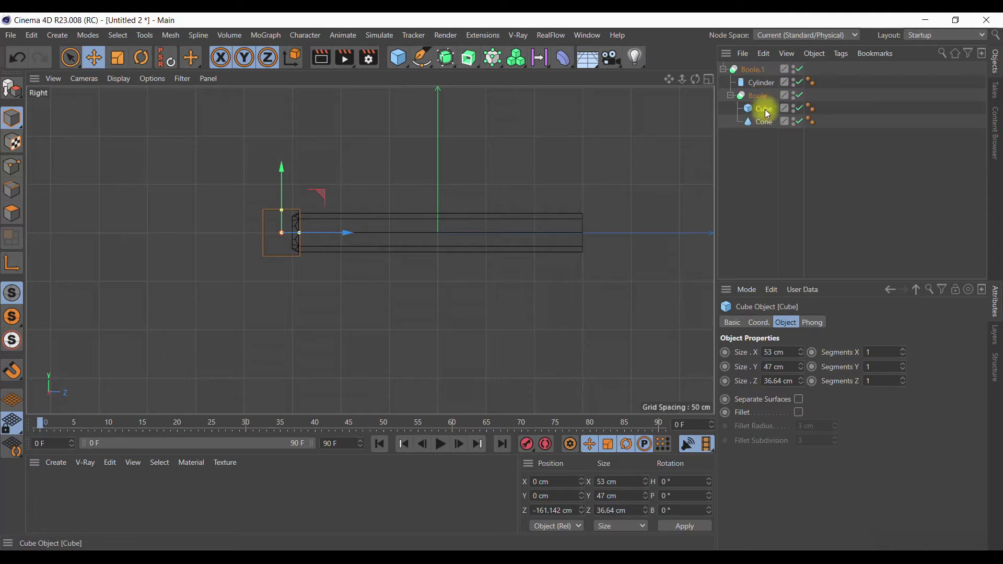
Step: Raise the cone height to 101 cm and slide it deeper into the pencil body
{"action": "left_click", "coordinate": [765, 123]}
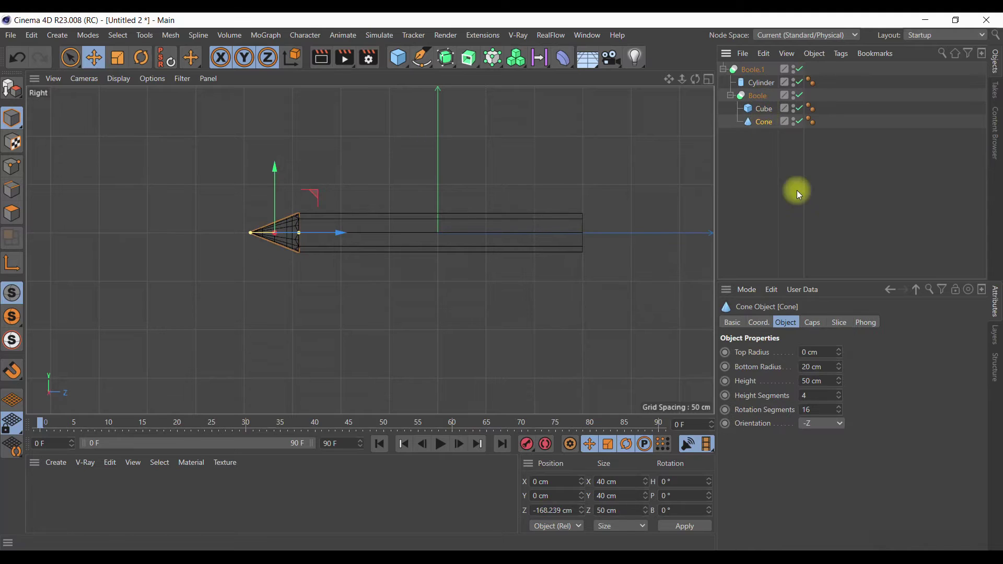
{"action": "left_click", "coordinate": [839, 365]}
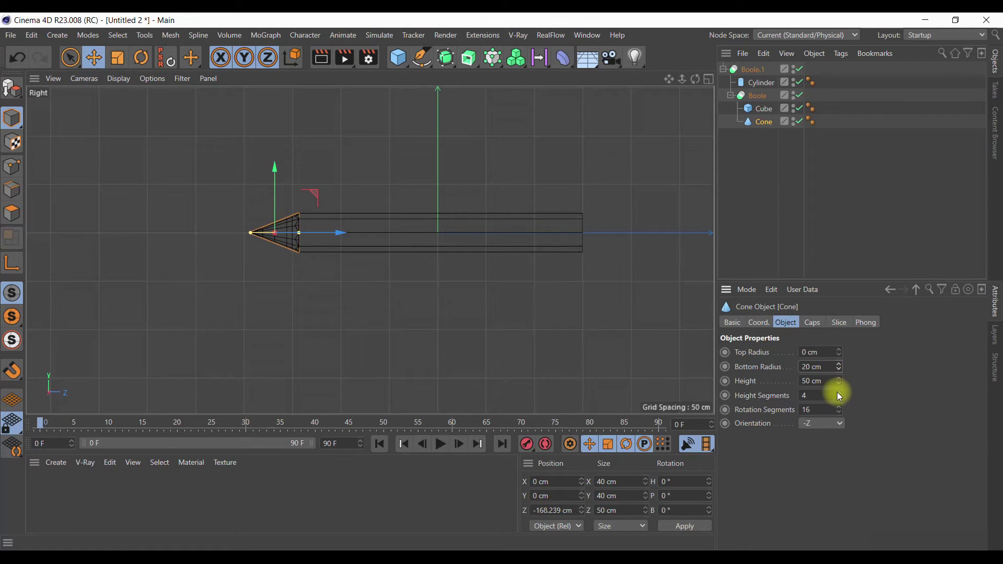
{"action": "left_click_drag", "start_coordinate": [839, 374], "coordinate": [839, 378]}
{"action": "left_click", "coordinate": [708, 79]}
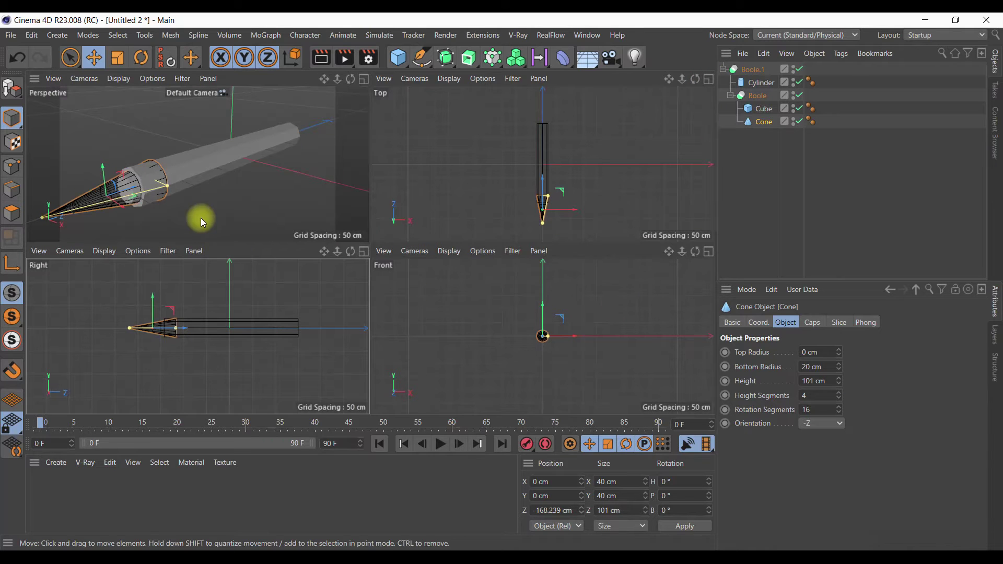
{"action": "left_click", "coordinate": [364, 79]}
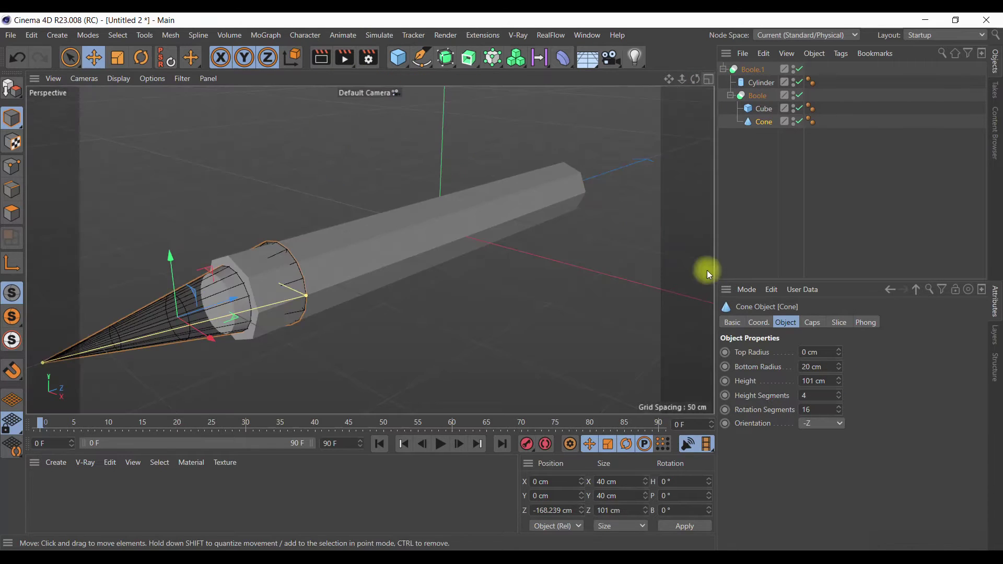
{"action": "mouse_move", "coordinate": [232, 294]}
{"action": "left_mouse_down"}
{"action": "mouse_move", "coordinate": [147, 329]}
{"action": "mouse_move", "coordinate": [342, 286]}
{"action": "left_mouse_up"}
Step: Slide the cube and cone along the pencil, shortening the cone to 57 cm
{"action": "left_click", "coordinate": [761, 109]}
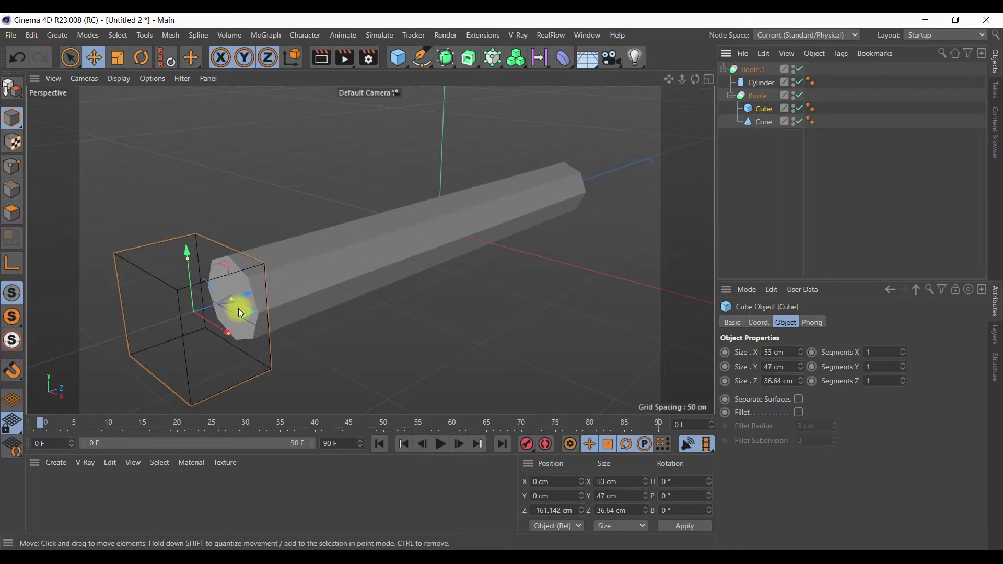
{"action": "mouse_move", "coordinate": [211, 306]}
{"action": "left_mouse_down"}
{"action": "mouse_move", "coordinate": [295, 288]}
{"action": "mouse_move", "coordinate": [264, 299]}
{"action": "left_mouse_up"}
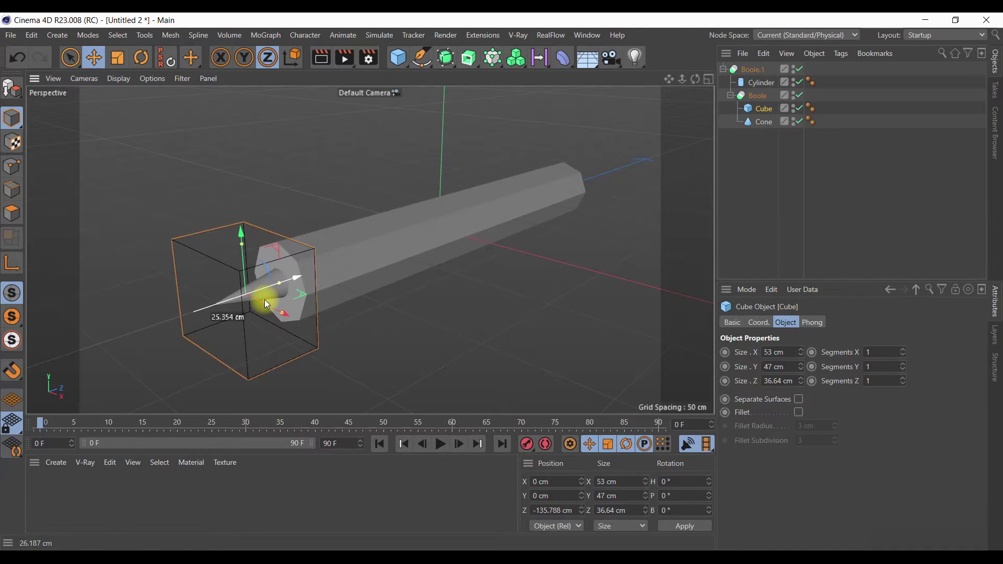
{"action": "left_click", "coordinate": [765, 125]}
{"action": "mouse_move", "coordinate": [251, 294]}
{"action": "left_mouse_down"}
{"action": "mouse_move", "coordinate": [336, 266]}
{"action": "mouse_move", "coordinate": [254, 293]}
{"action": "left_mouse_up"}
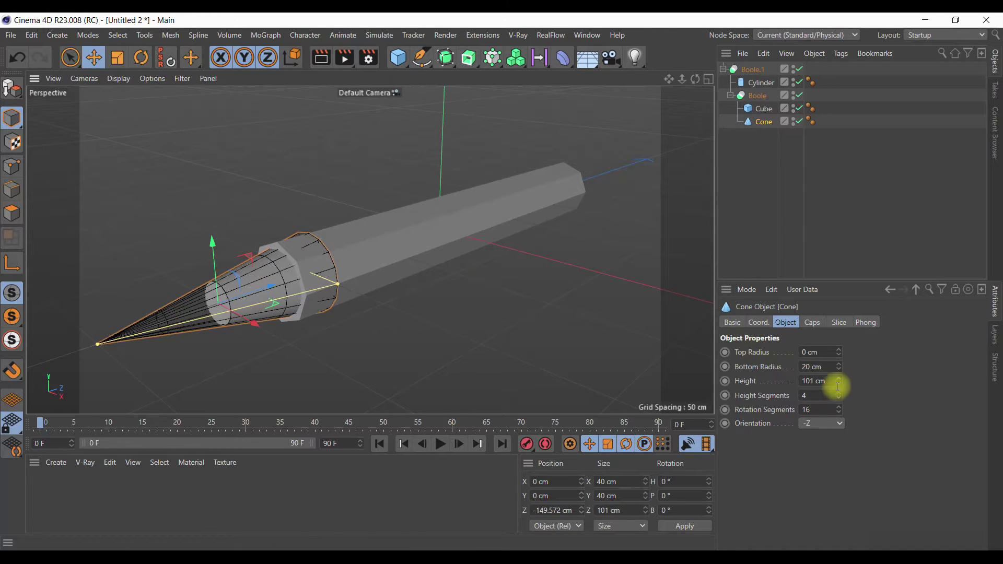
{"action": "left_click_drag", "start_coordinate": [839, 389], "coordinate": [838, 384]}
{"action": "left_click_drag", "start_coordinate": [258, 289], "coordinate": [306, 283]}
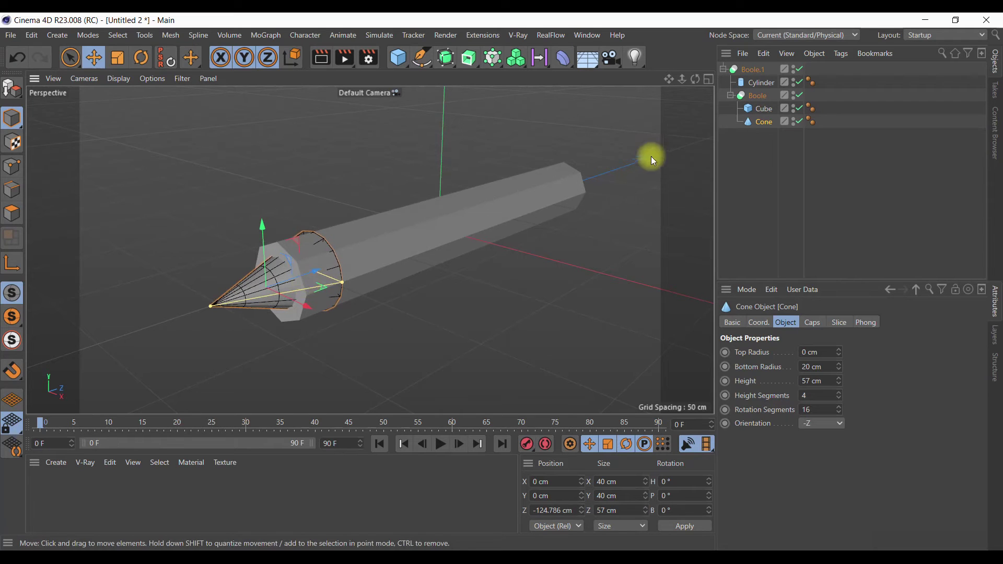
Step: Nudge the cube along Z, then move the cone and raise its height to 94 cm
{"action": "left_click", "coordinate": [764, 109]}
{"action": "mouse_move", "coordinate": [289, 285]}
{"action": "left_mouse_down"}
{"action": "mouse_move", "coordinate": [312, 272]}
{"action": "mouse_move", "coordinate": [283, 278]}
{"action": "mouse_move", "coordinate": [300, 284]}
{"action": "left_mouse_up"}
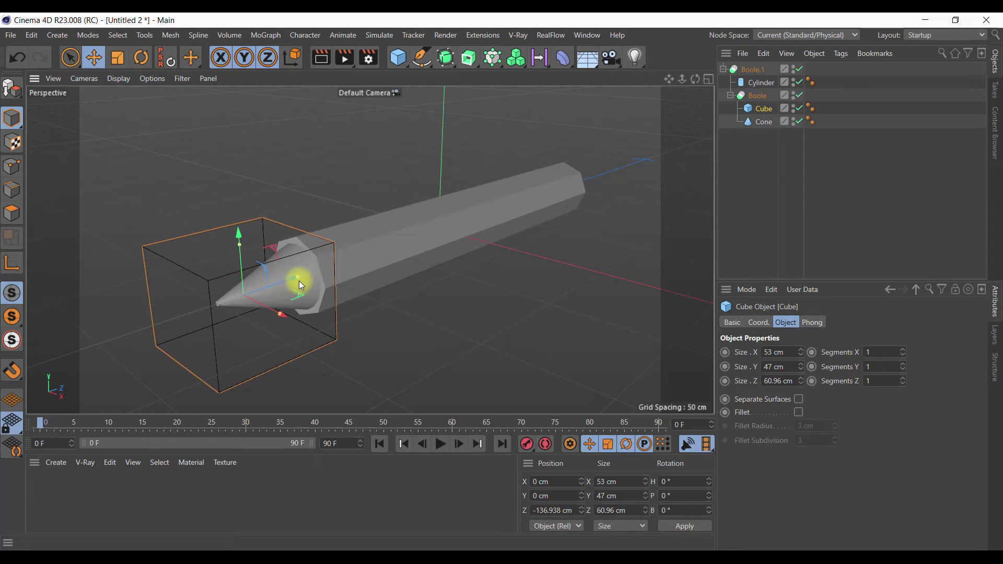
{"action": "left_click", "coordinate": [762, 125]}
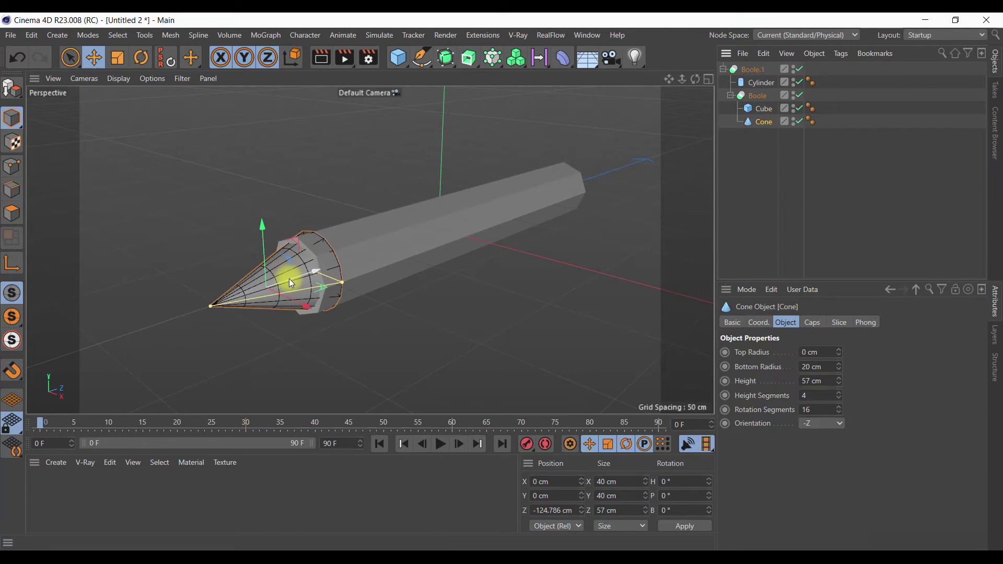
{"action": "left_click_drag", "start_coordinate": [289, 278], "coordinate": [272, 281]}
{"action": "left_click_drag", "start_coordinate": [839, 381], "coordinate": [839, 379]}
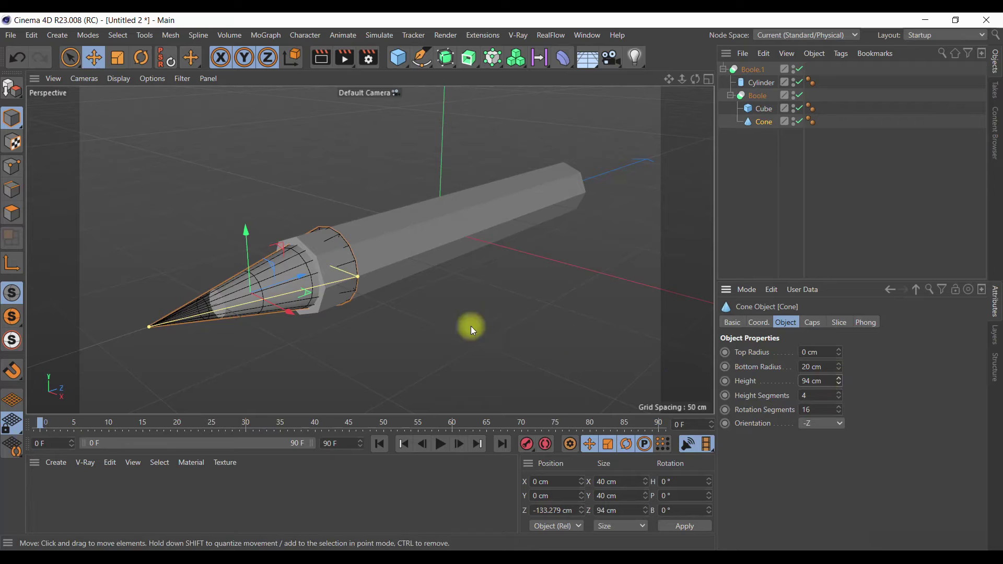
{"action": "mouse_move", "coordinate": [298, 276]}
{"action": "left_mouse_down"}
{"action": "mouse_move", "coordinate": [281, 286]}
{"action": "mouse_move", "coordinate": [353, 279]}
{"action": "mouse_move", "coordinate": [295, 297]}
{"action": "left_mouse_up"}
Step: Nudge the cube to Z -133.607 cm and orbit to inspect the carved tip
{"action": "left_click", "coordinate": [760, 109]}
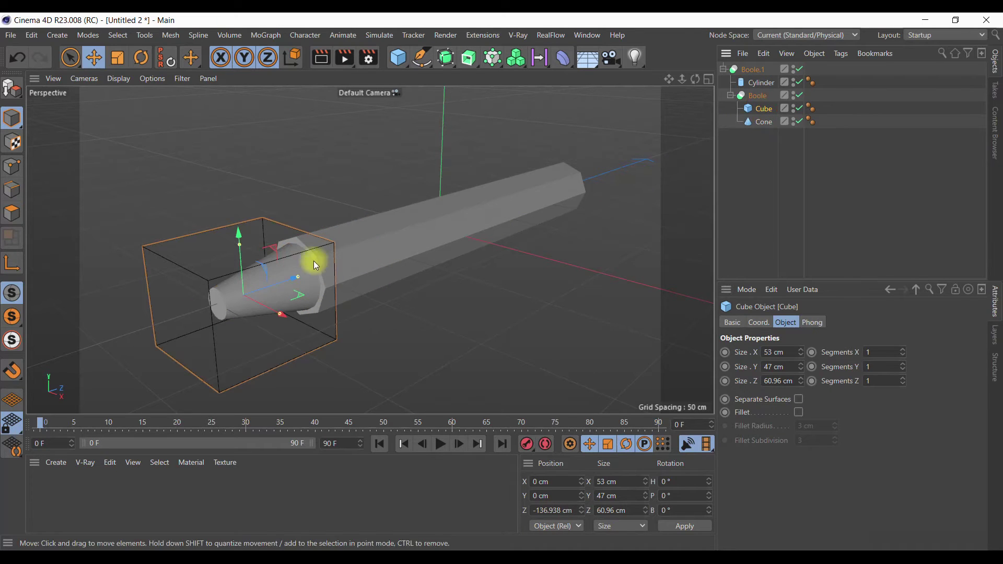
{"action": "mouse_move", "coordinate": [271, 292]}
{"action": "left_mouse_down"}
{"action": "mouse_move", "coordinate": [252, 288]}
{"action": "mouse_move", "coordinate": [294, 279]}
{"action": "mouse_move", "coordinate": [280, 287]}
{"action": "left_mouse_up"}
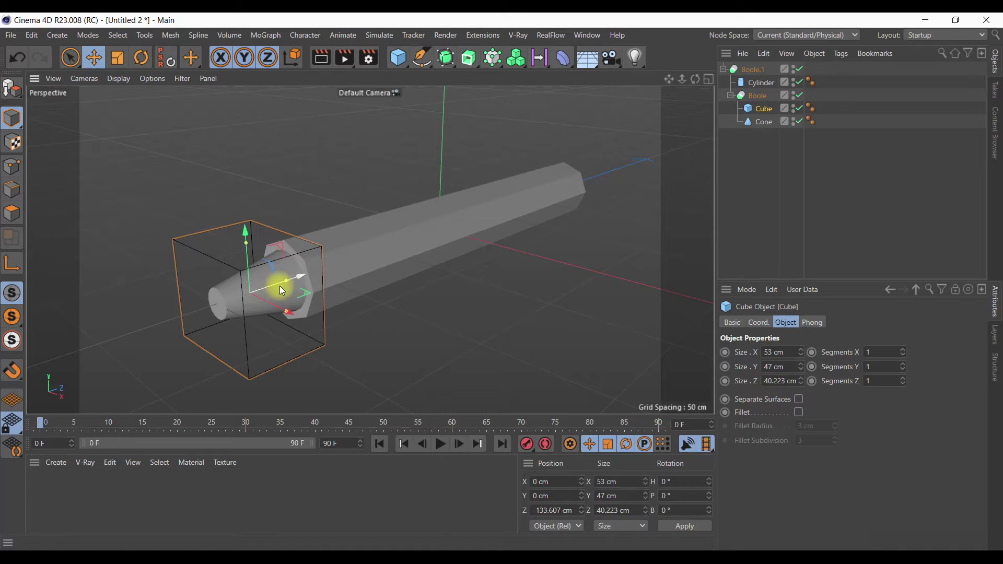
{"action": "scroll", "coordinate": [408, 283], "scroll_direction": "down", "scroll_amount": 3}
{"action": "mouse_move", "coordinate": [696, 80]}
{"action": "left_mouse_down"}
{"action": "mouse_move", "coordinate": [372, 305]}
{"action": "mouse_move", "coordinate": [477, 275]}
{"action": "left_mouse_up"}
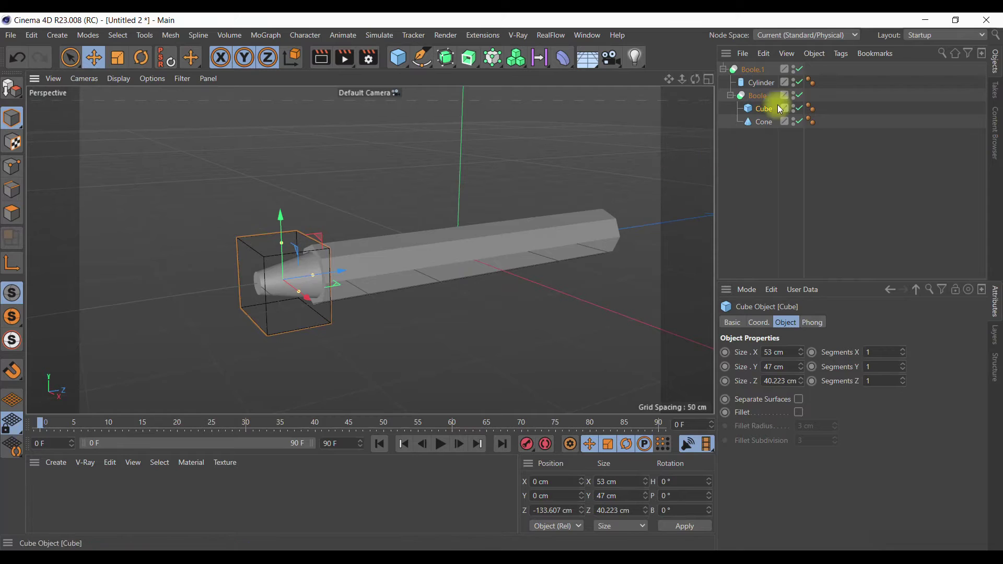
Step: Bake Boole.1's current state into a new object copy
{"action": "left_click", "coordinate": [724, 71]}
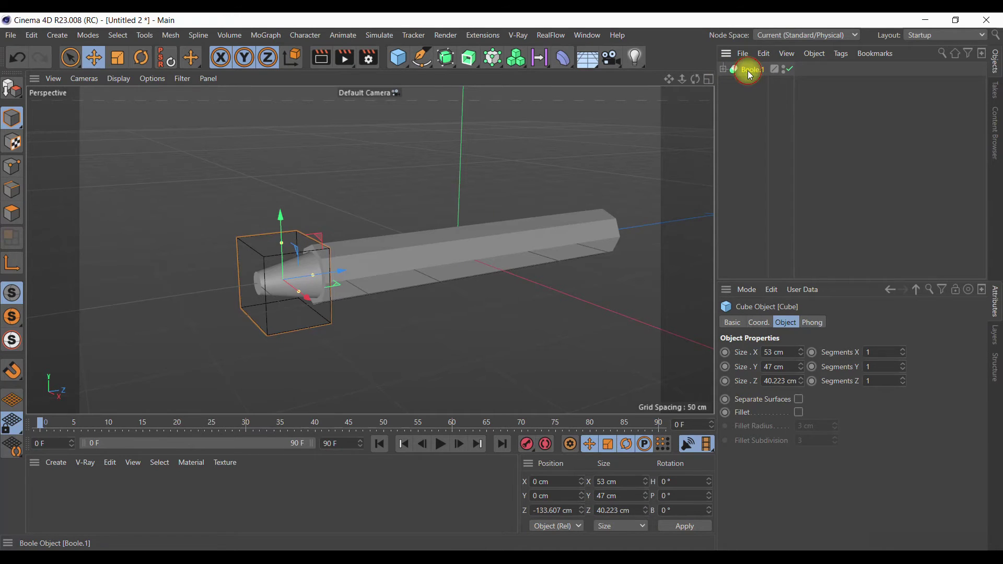
{"action": "left_click", "coordinate": [750, 73]}
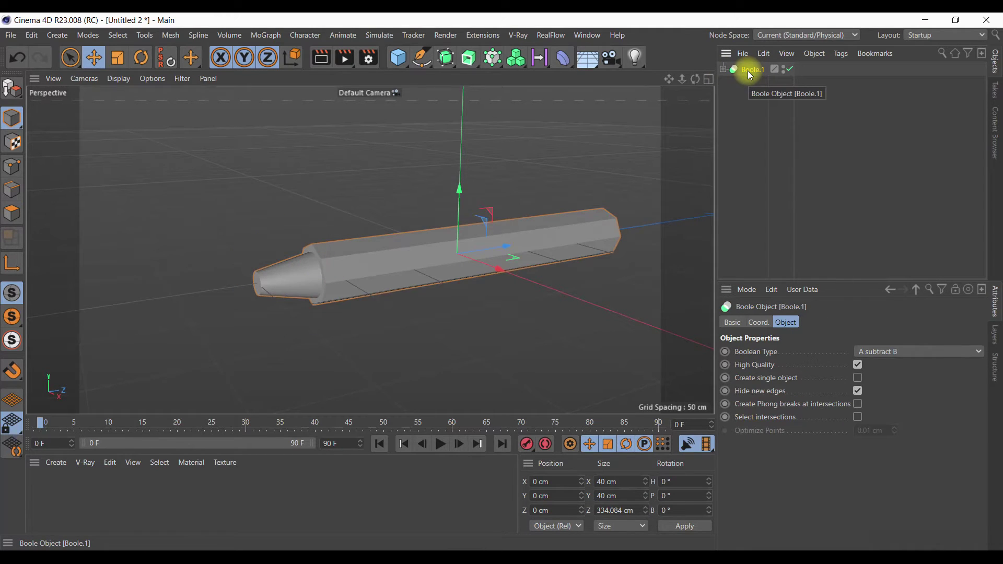
{"action": "right_click", "coordinate": [749, 73]}
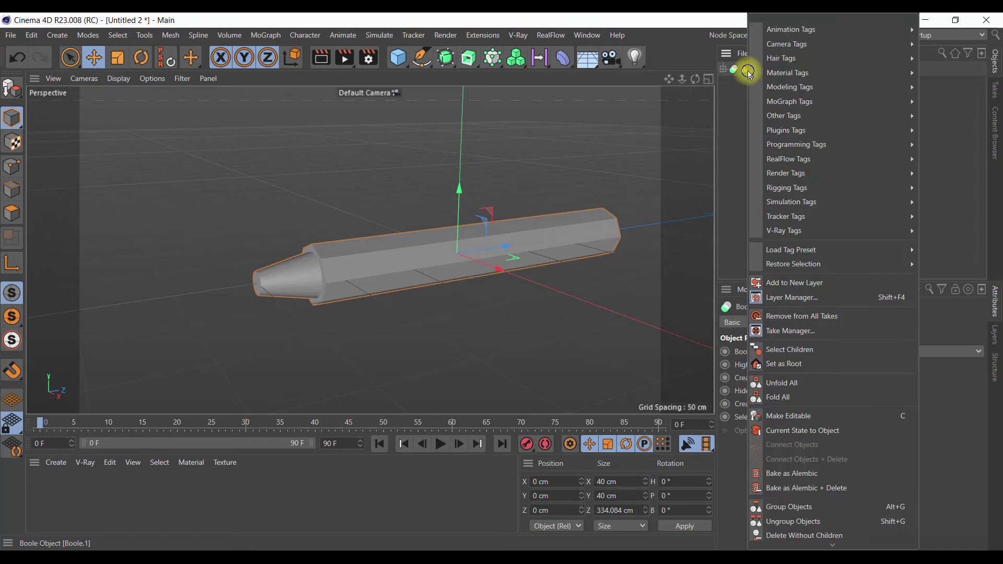
{"action": "left_click", "coordinate": [804, 432]}
Step: Expand the baked Boole.1 copy and select all its child objects
{"action": "left_click", "coordinate": [723, 83]}
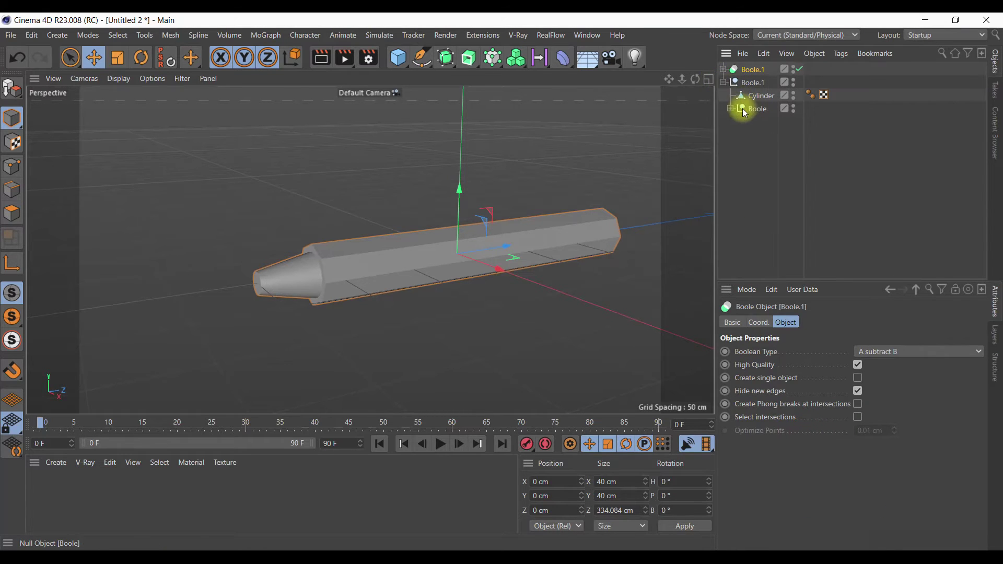
{"action": "left_click", "coordinate": [735, 109]}
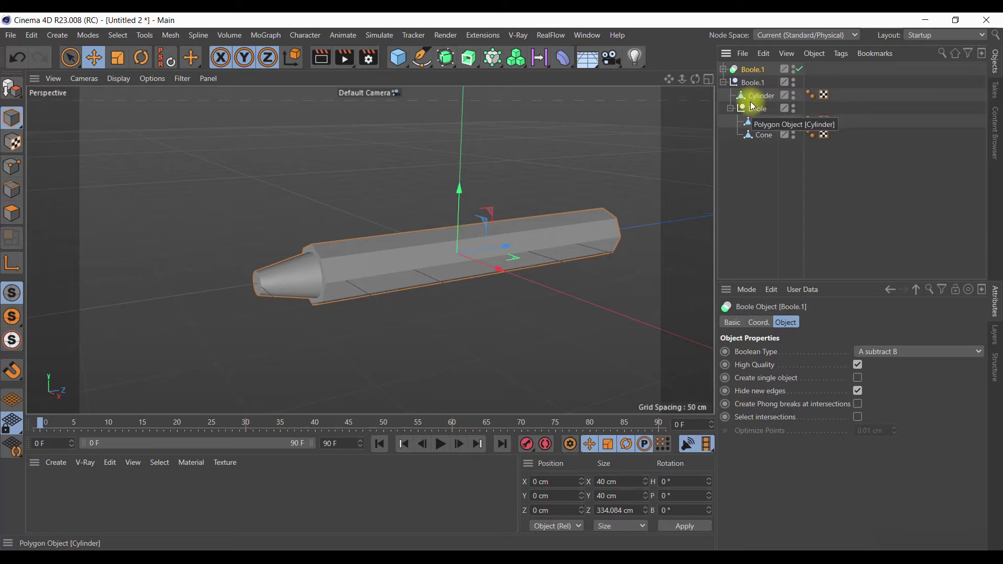
{"action": "left_click", "coordinate": [747, 83]}
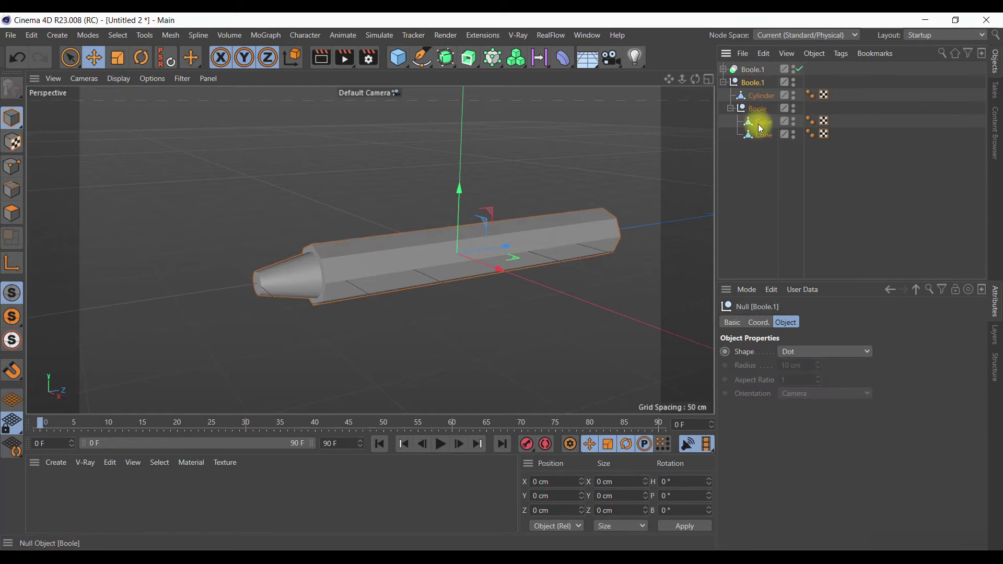
{"action": "left_click", "coordinate": [757, 135], "text": "shift"}
{"action": "right_click", "coordinate": [757, 135]}
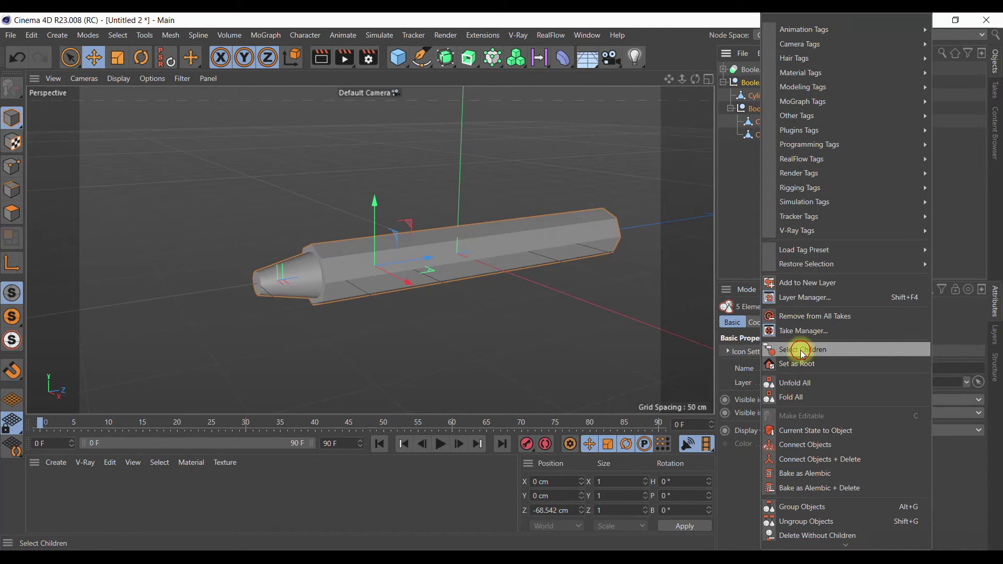
{"action": "left_click", "coordinate": [802, 354]}
Step: Connect the selected parts into one polygon object and delete the original Boole.1
{"action": "right_click", "coordinate": [752, 139]}
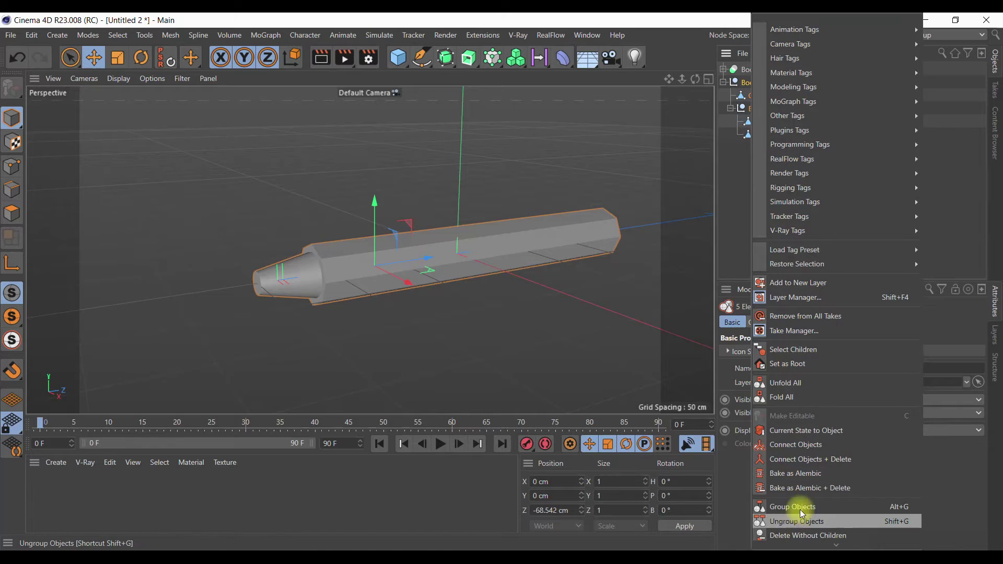
{"action": "left_click", "coordinate": [794, 459]}
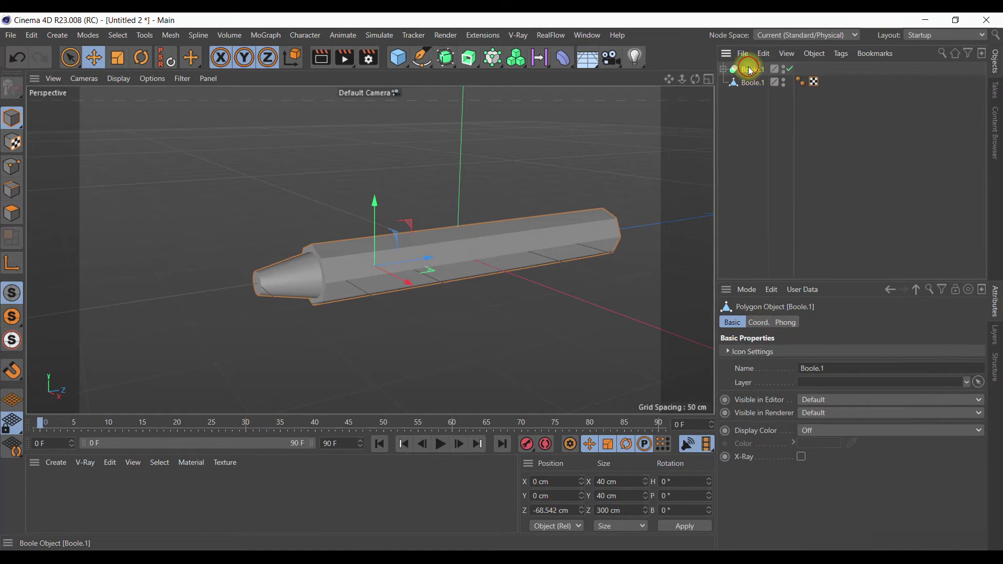
{"action": "left_click", "coordinate": [751, 70]}
{"action": "key", "text": "Delete"}
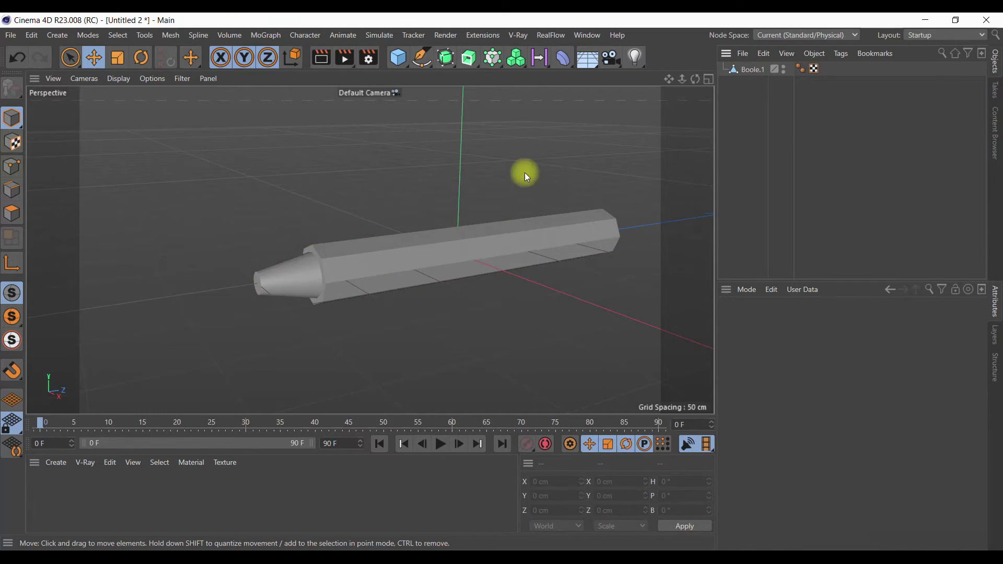
Step: Add a Cone pointing along -Z with 5 cm bottom radius and 30 cm height
{"action": "left_click", "coordinate": [398, 57]}
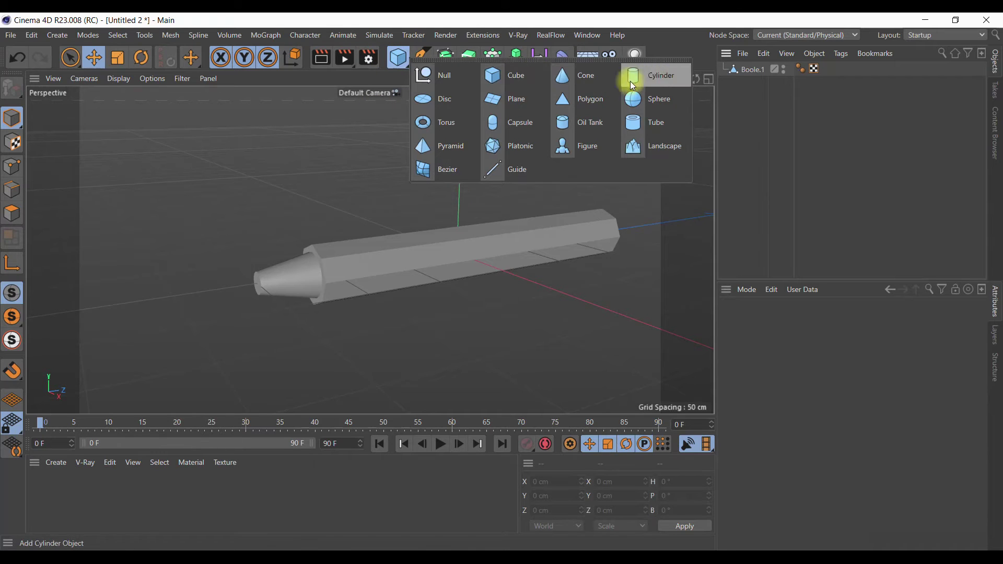
{"action": "left_click", "coordinate": [583, 82]}
{"action": "left_click", "coordinate": [819, 423]}
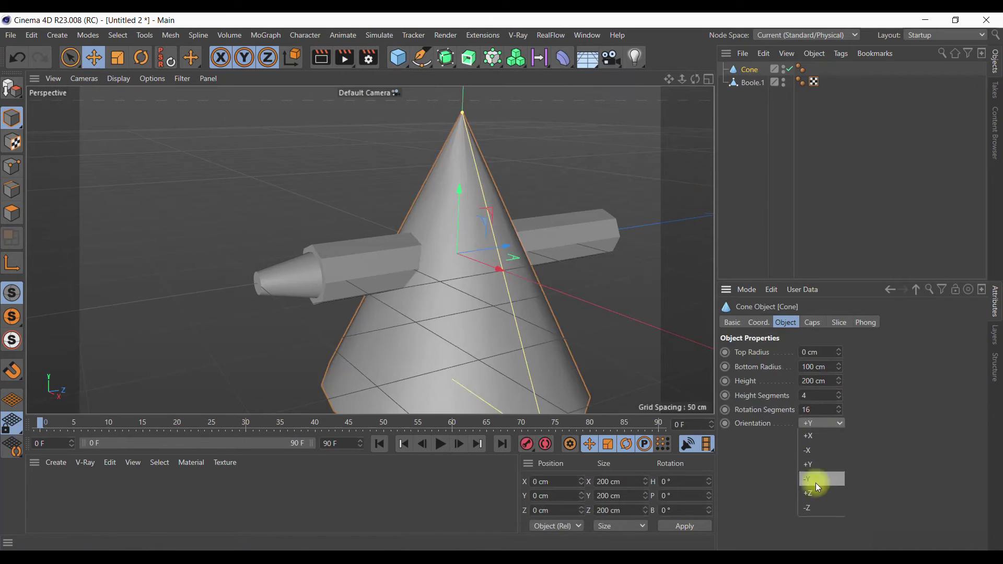
{"action": "left_click", "coordinate": [814, 508]}
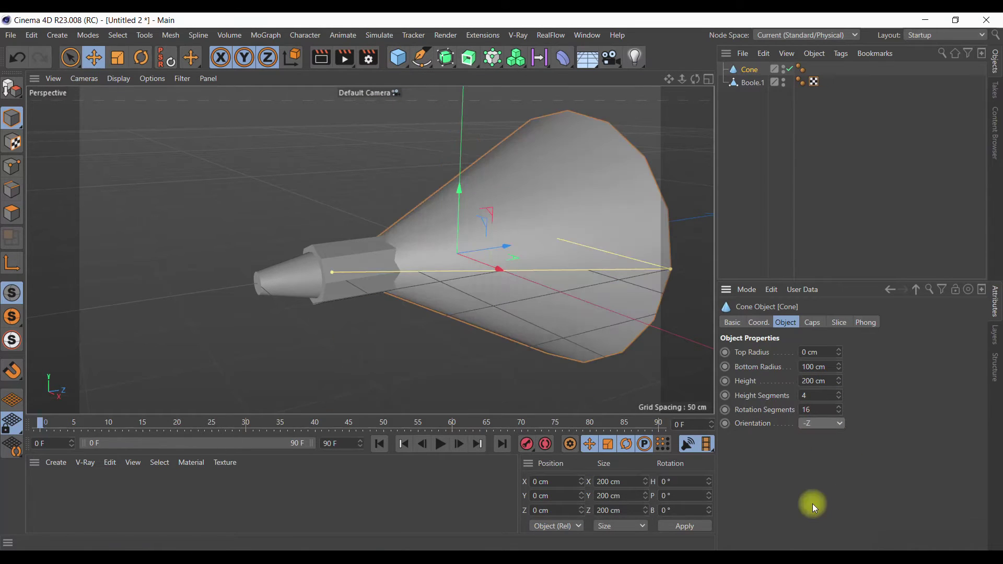
{"action": "left_click", "coordinate": [831, 368]}
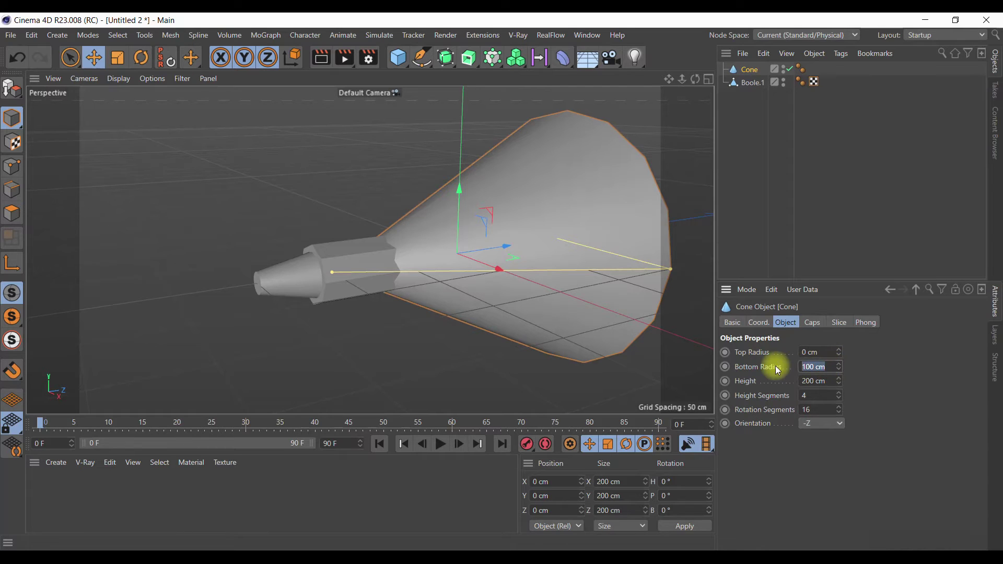
{"action": "type", "text": "5"}
{"action": "left_click", "coordinate": [828, 381]}
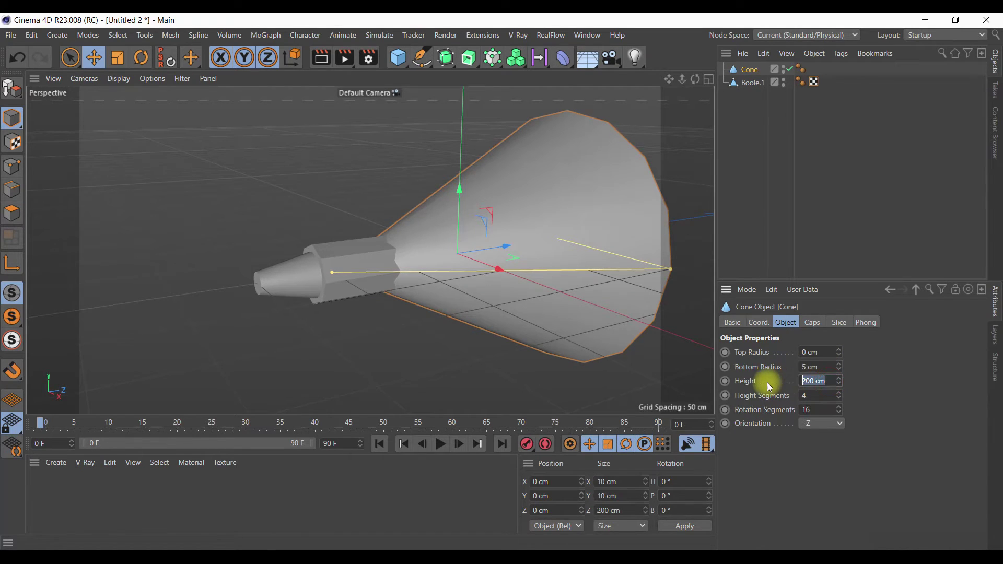
{"action": "type", "text": "30"}
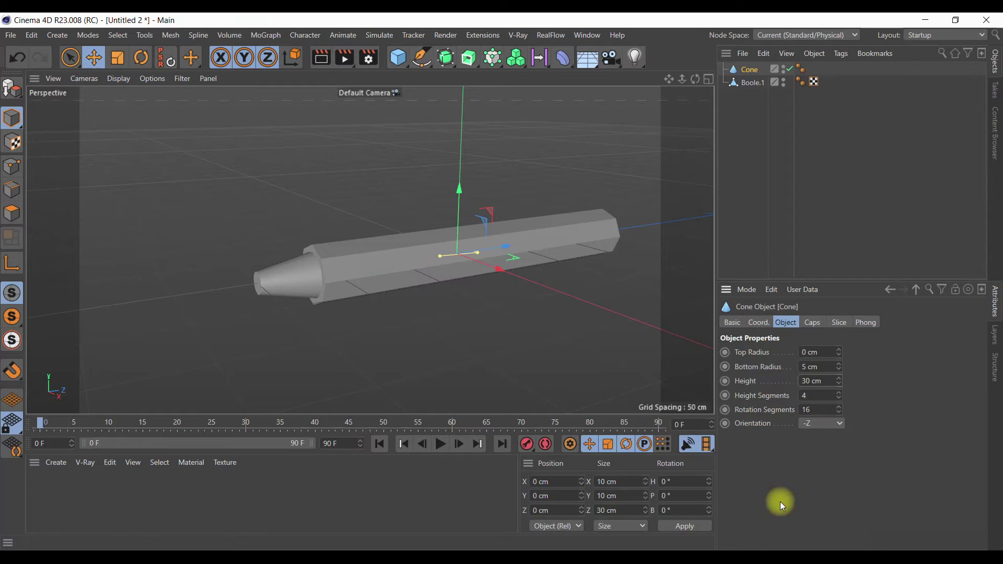
Step: Move the cone so it sits at the pencil tip
{"action": "left_click_drag", "start_coordinate": [505, 246], "coordinate": [287, 275]}
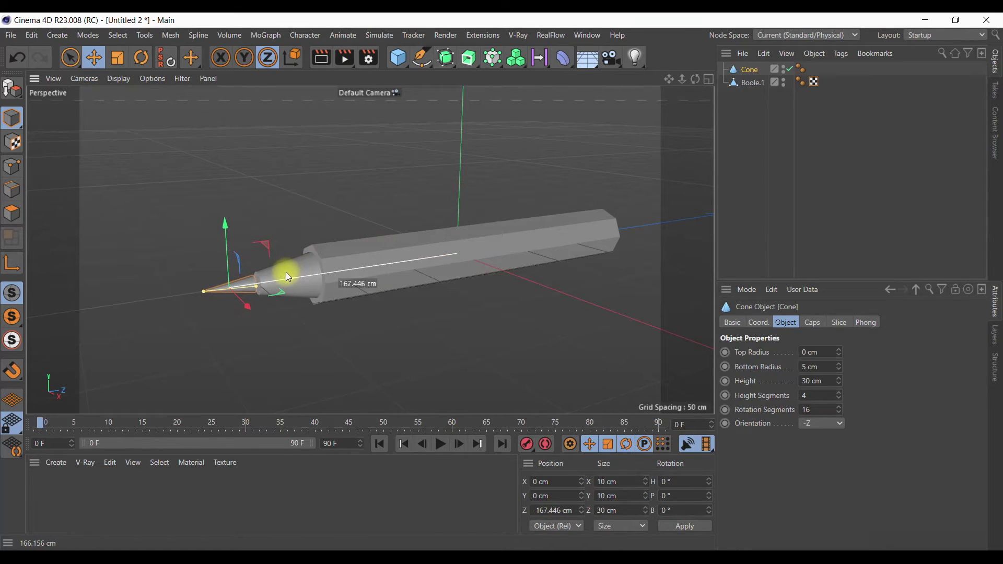
{"action": "left_click_drag", "start_coordinate": [288, 277], "coordinate": [284, 280]}
{"action": "scroll", "coordinate": [224, 279], "scroll_direction": "up", "scroll_amount": 2}
{"action": "scroll", "coordinate": [288, 292], "scroll_direction": "up", "scroll_amount": 2}
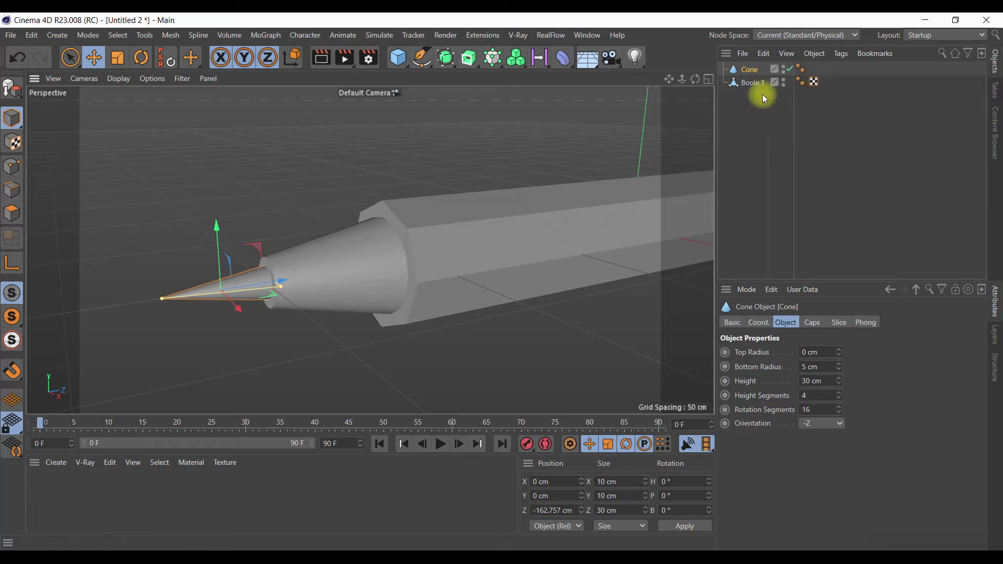
Step: Place Cone below Boole.1 in the object list and make it editable
{"action": "left_click_drag", "start_coordinate": [744, 69], "coordinate": [752, 88]}
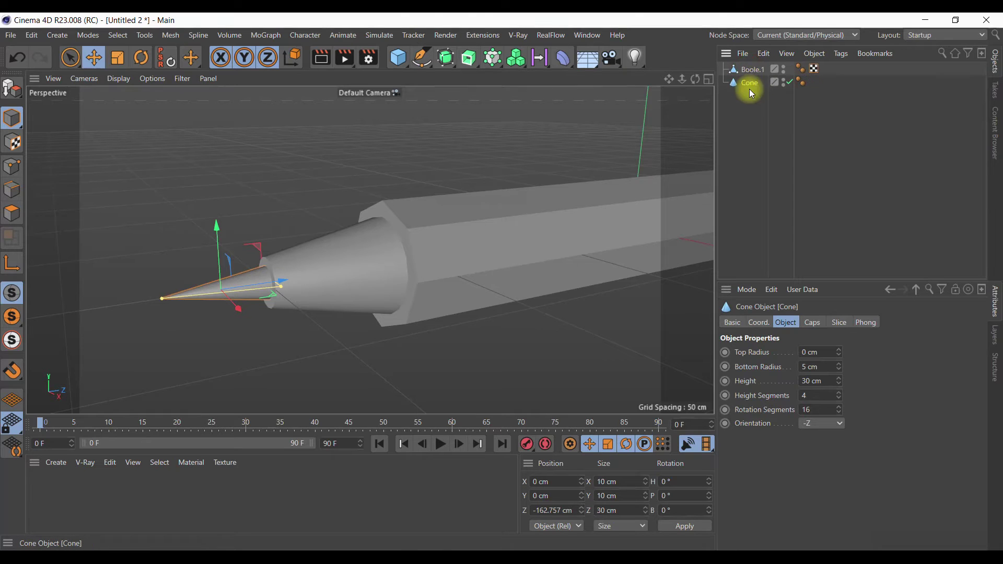
{"action": "left_click", "coordinate": [11, 88]}
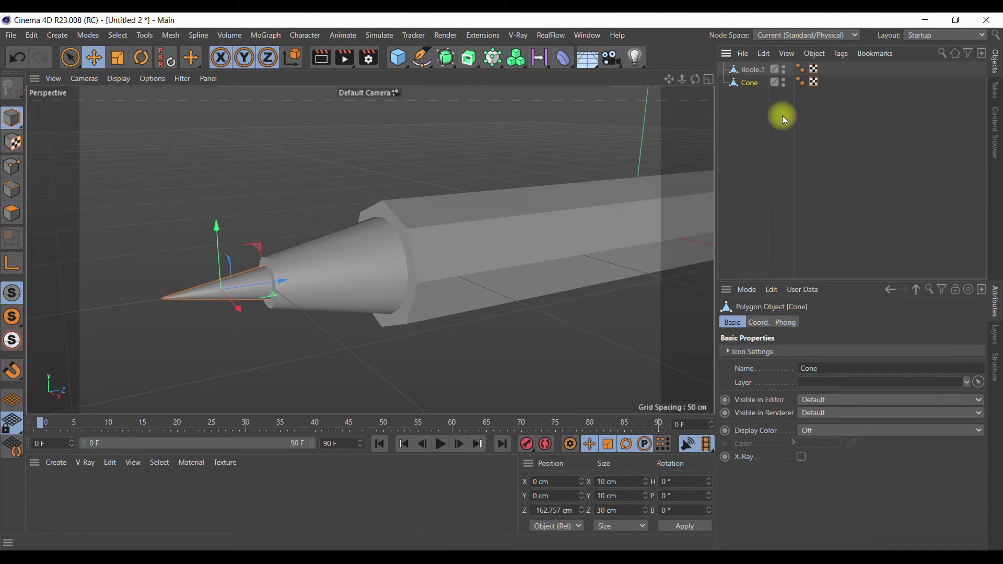
{"action": "left_click", "coordinate": [747, 71]}
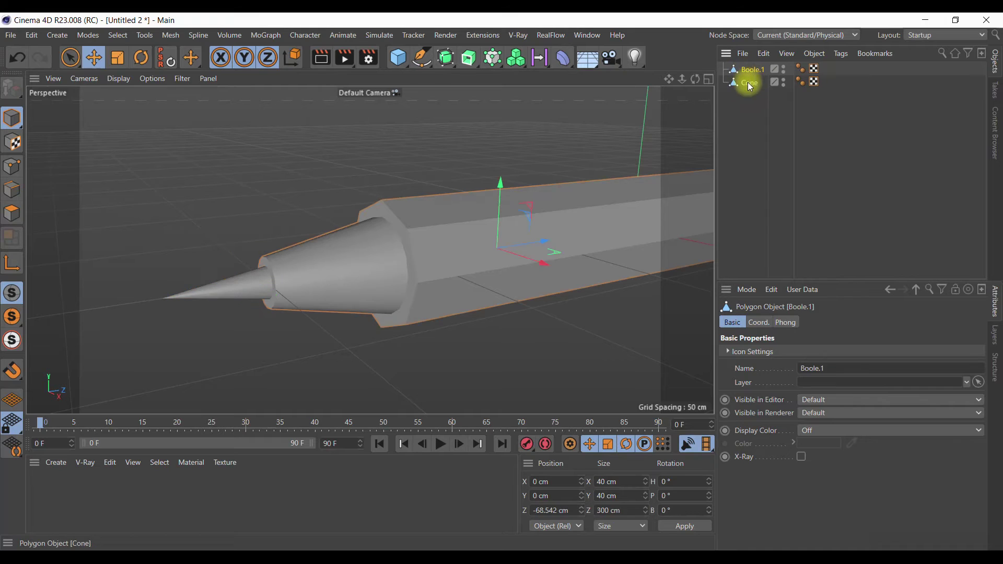
Step: Select Boole.1 and Cone together and open their context menu
{"action": "left_click", "coordinate": [751, 84], "text": "ctrl"}
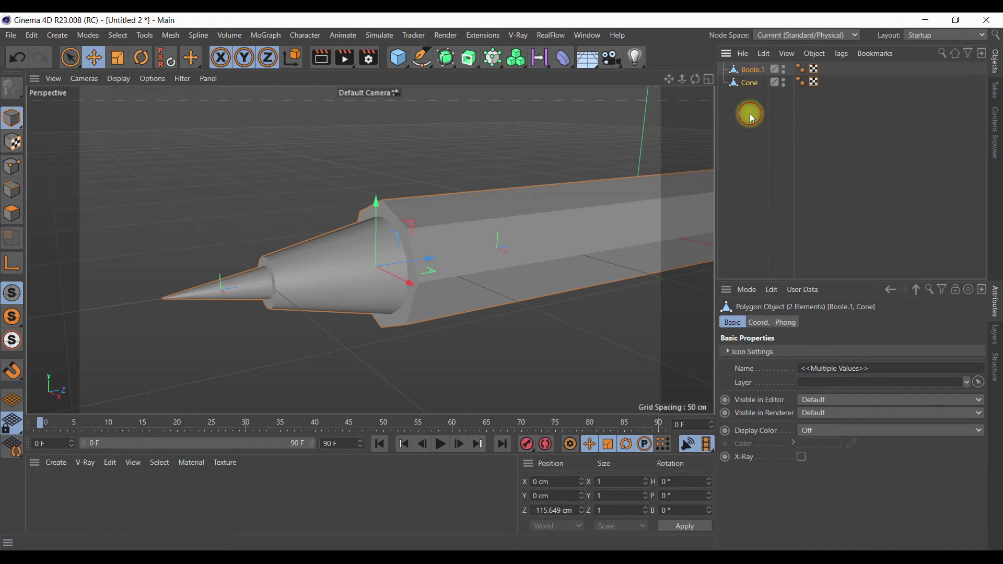
{"action": "left_click", "coordinate": [751, 116]}
{"action": "left_click", "coordinate": [752, 71]}
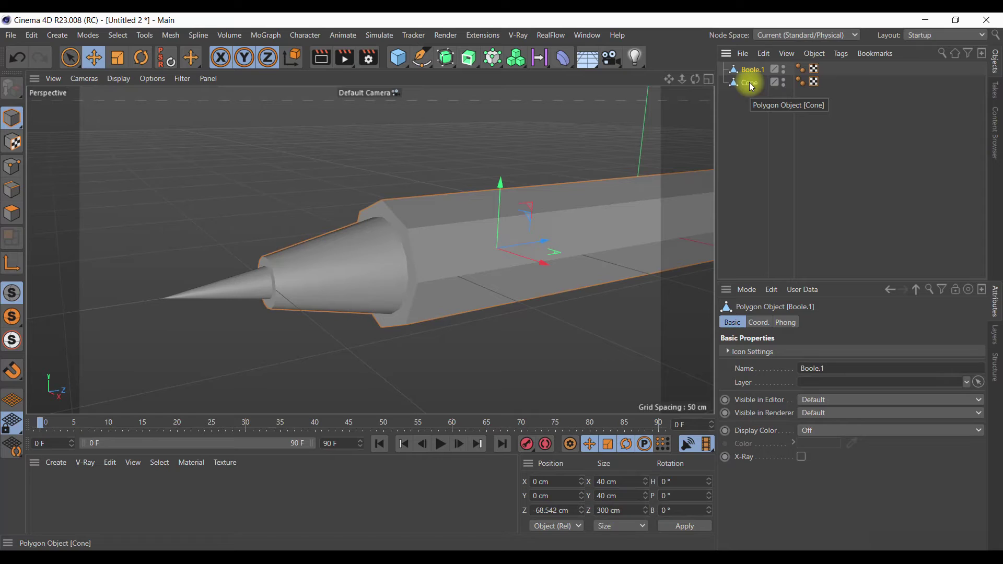
{"action": "left_click", "coordinate": [747, 82], "text": "ctrl"}
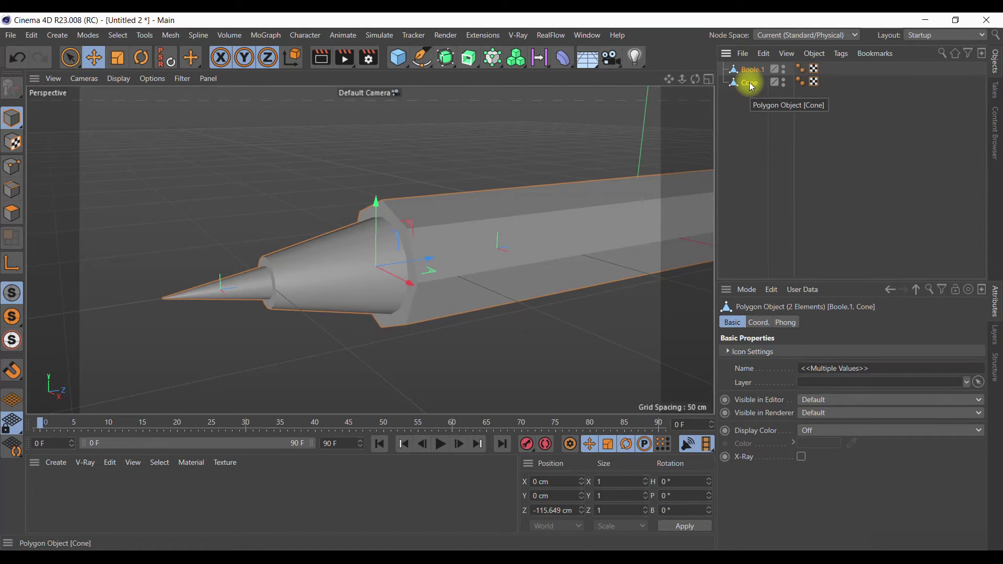
{"action": "right_click", "coordinate": [752, 85]}
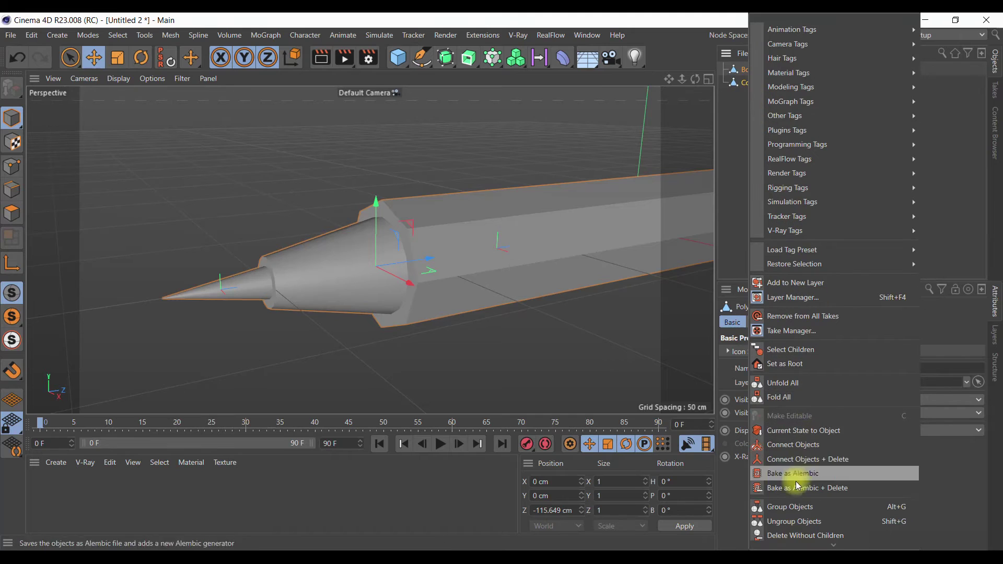
Step: Group Boole.1 and Cone under a Null pitched 90°, then select the Cone inside it
{"action": "left_click", "coordinate": [793, 507]}
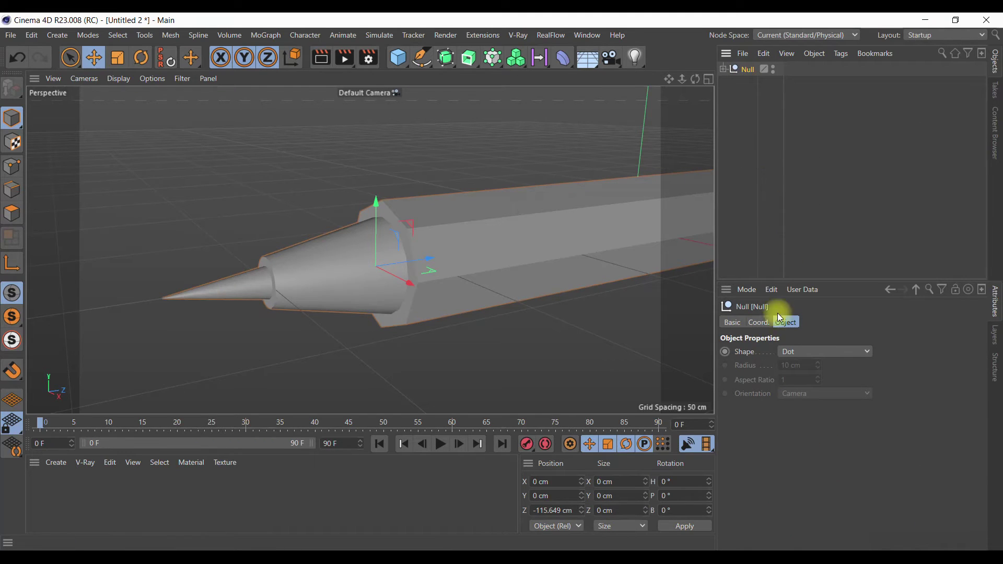
{"action": "left_click", "coordinate": [761, 323]}
{"action": "left_click", "coordinate": [932, 367]}
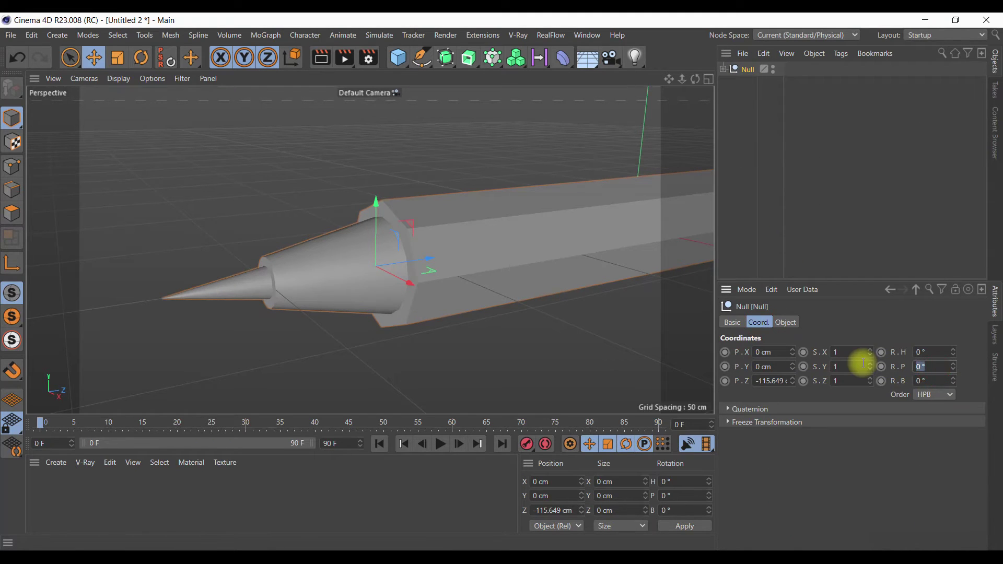
{"action": "key", "text": "Return"}
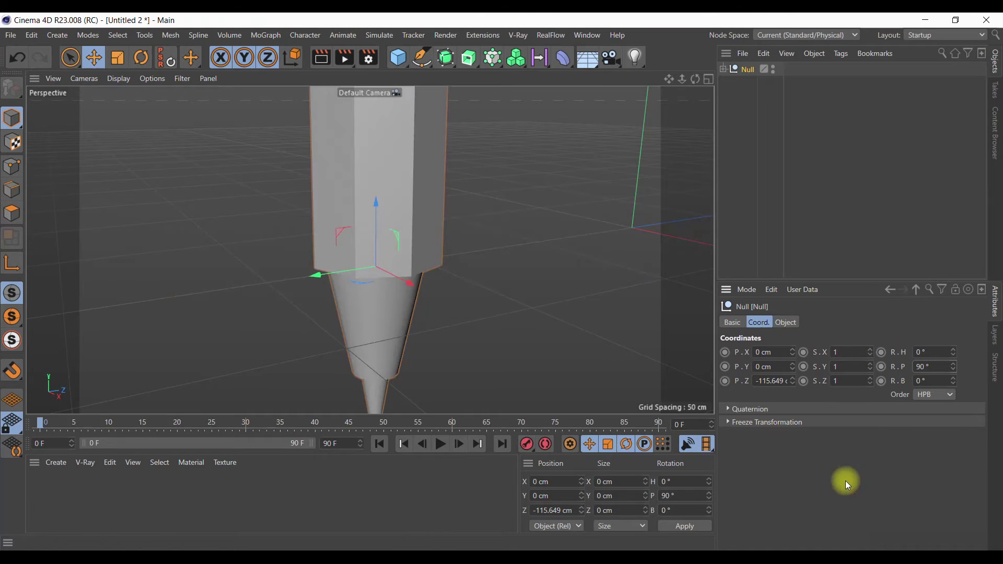
{"action": "scroll", "coordinate": [412, 336], "scroll_direction": "down", "scroll_amount": 3}
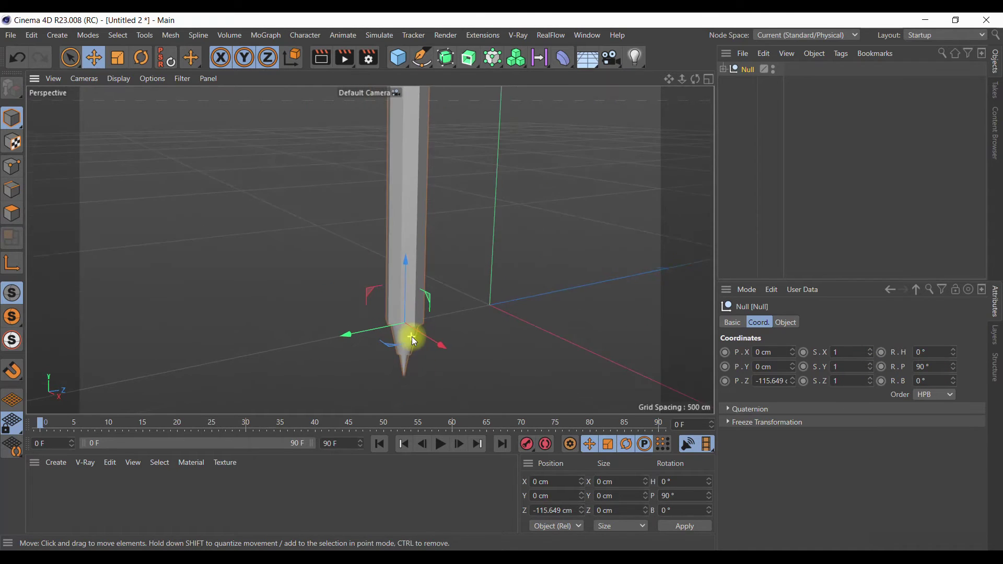
{"action": "scroll", "coordinate": [411, 337], "scroll_direction": "down", "scroll_amount": 3}
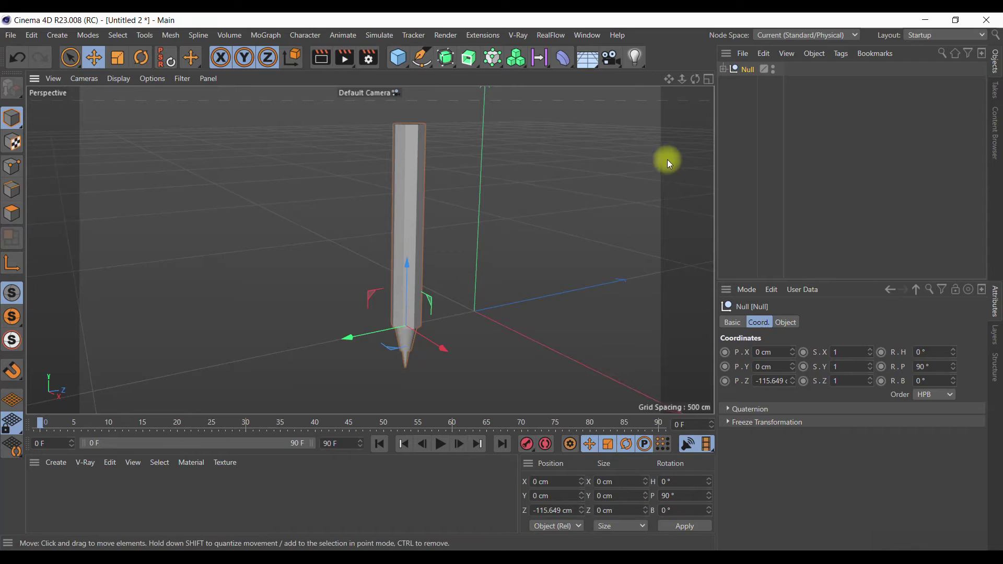
{"action": "left_click", "coordinate": [723, 69]}
{"action": "left_click", "coordinate": [753, 96]}
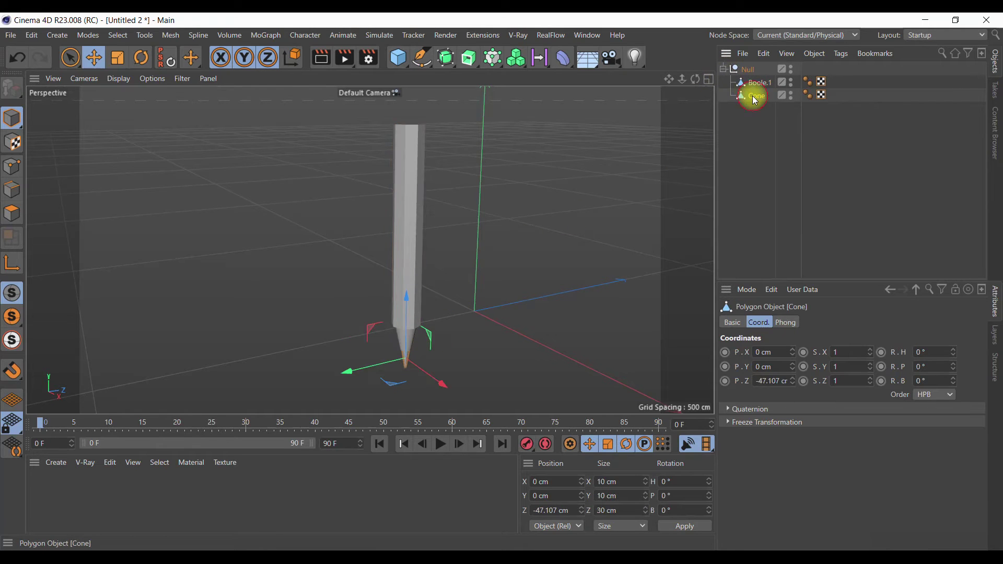
Step: Select the cone's tip point and store it as a point selection
{"action": "left_click", "coordinate": [12, 166]}
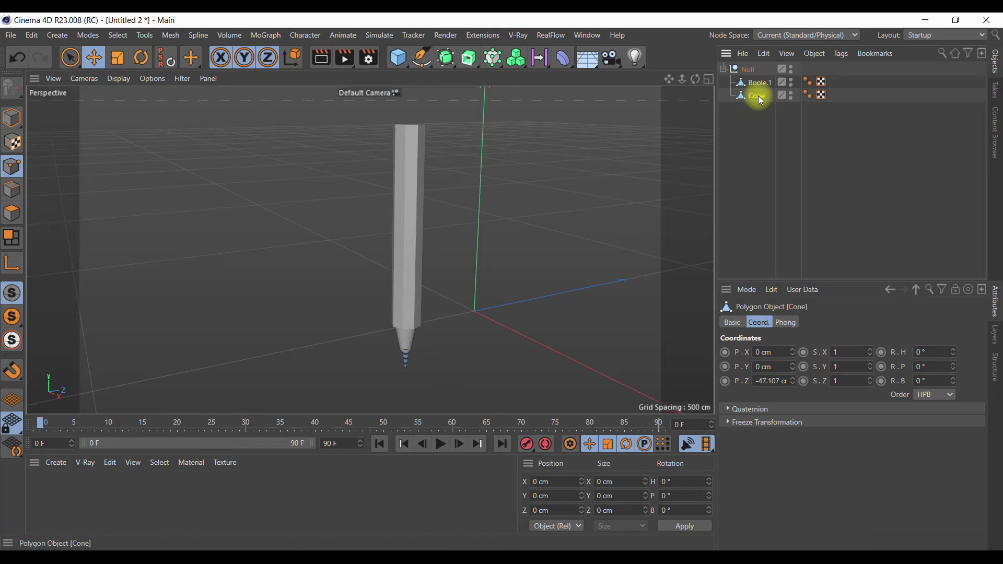
{"action": "scroll", "coordinate": [392, 382], "scroll_direction": "up", "scroll_amount": 2}
{"action": "scroll", "coordinate": [407, 371], "scroll_direction": "up", "scroll_amount": 2}
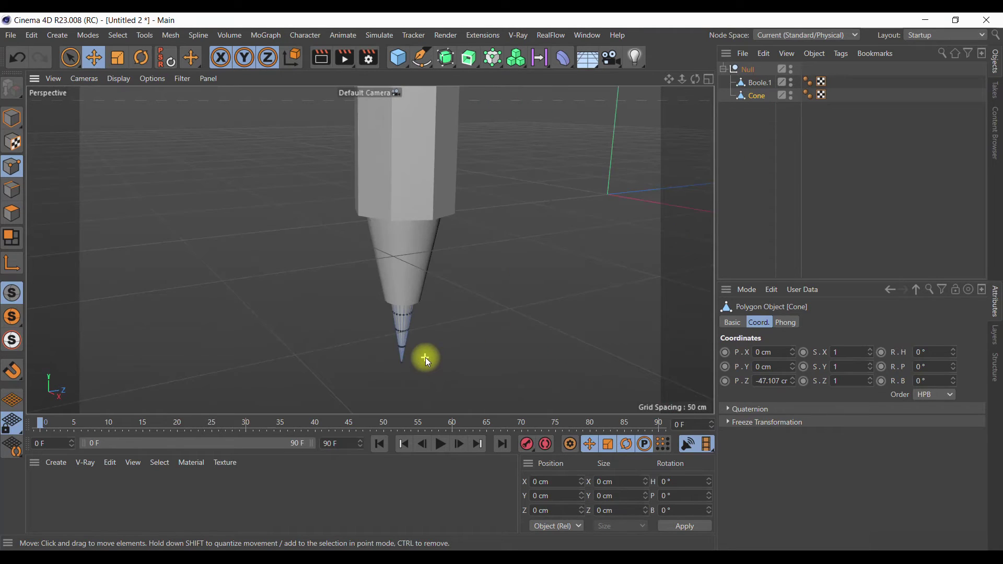
{"action": "scroll", "coordinate": [425, 358], "scroll_direction": "up", "scroll_amount": 2}
{"action": "left_click", "coordinate": [71, 58]}
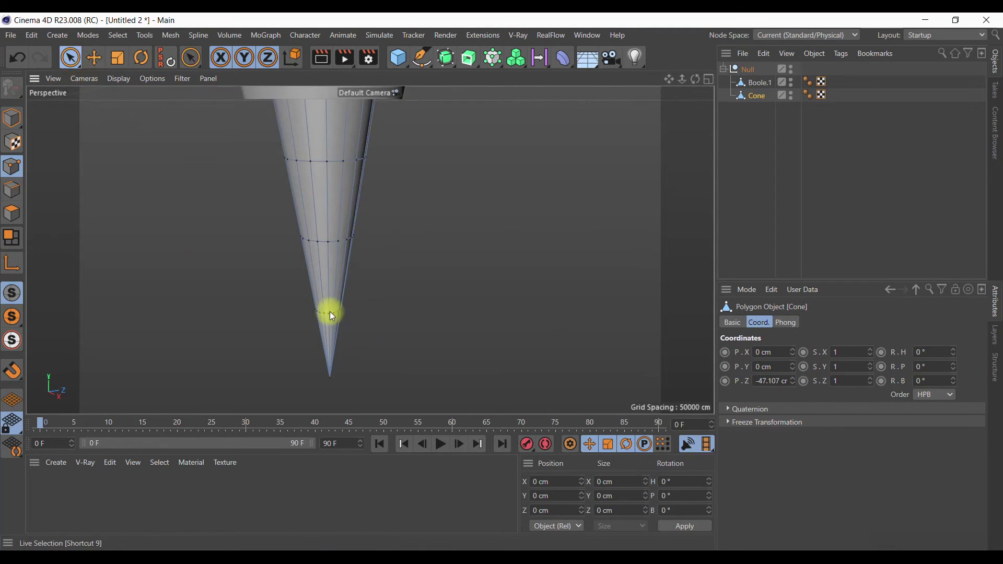
{"action": "left_click", "coordinate": [330, 378]}
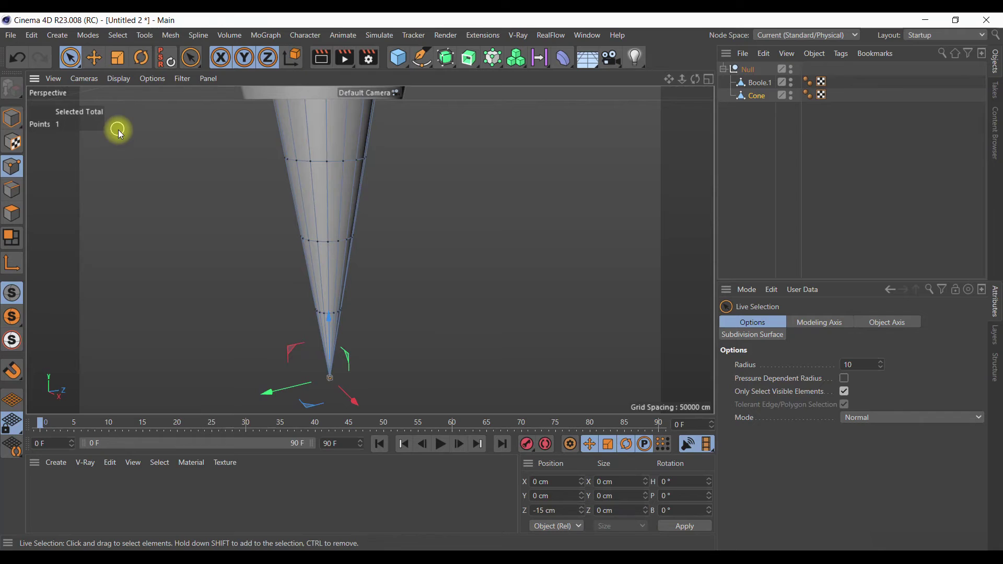
{"action": "left_click", "coordinate": [117, 35]}
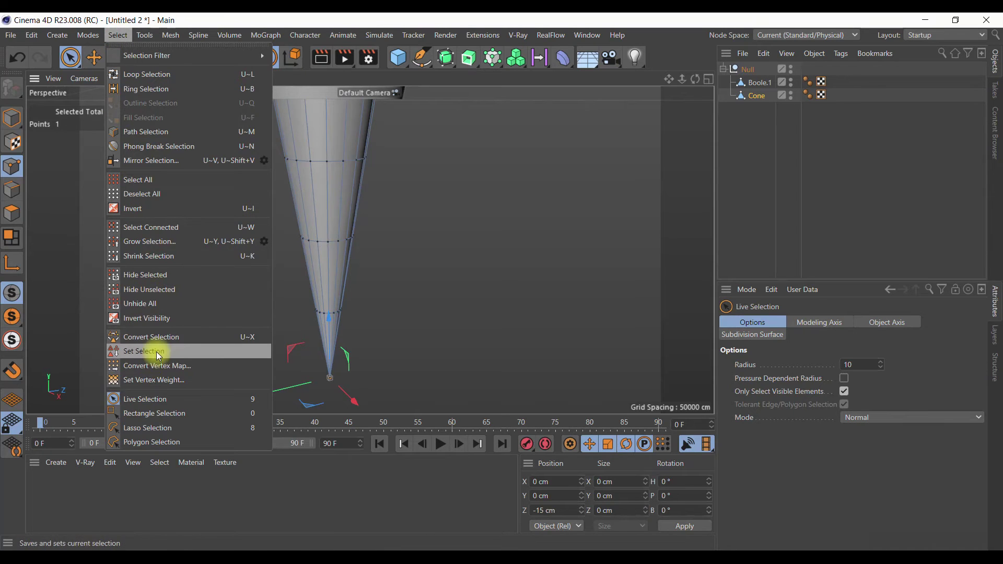
{"action": "left_click", "coordinate": [160, 357]}
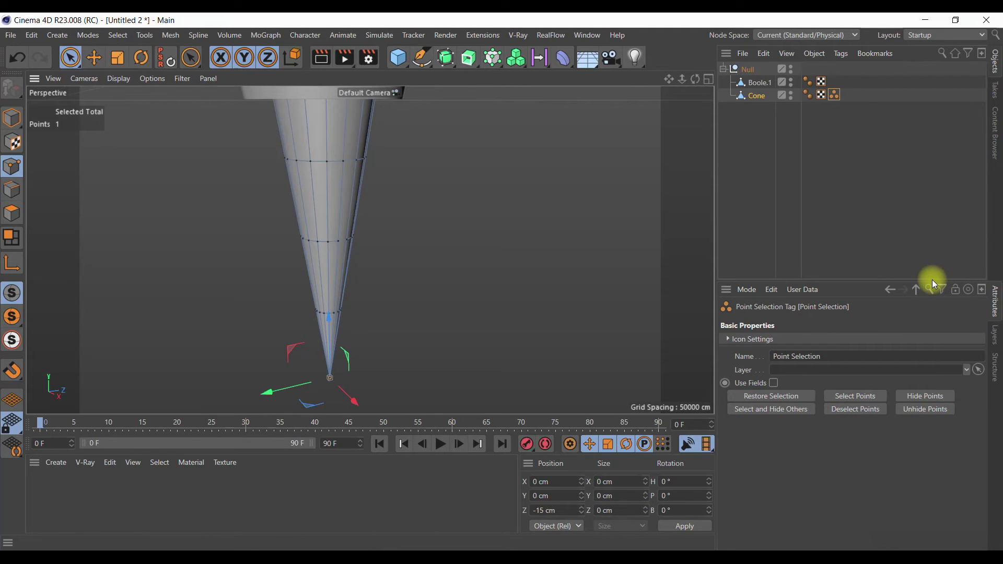
Step: Delete the grouping Null and make the Cone a child of Boole.1
{"action": "left_click", "coordinate": [760, 85]}
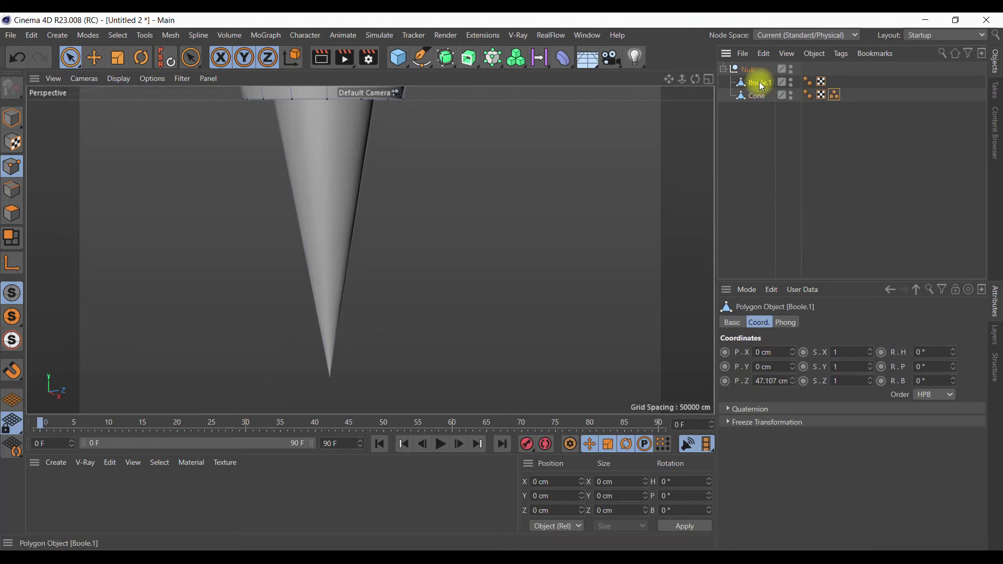
{"action": "left_click", "coordinate": [746, 74]}
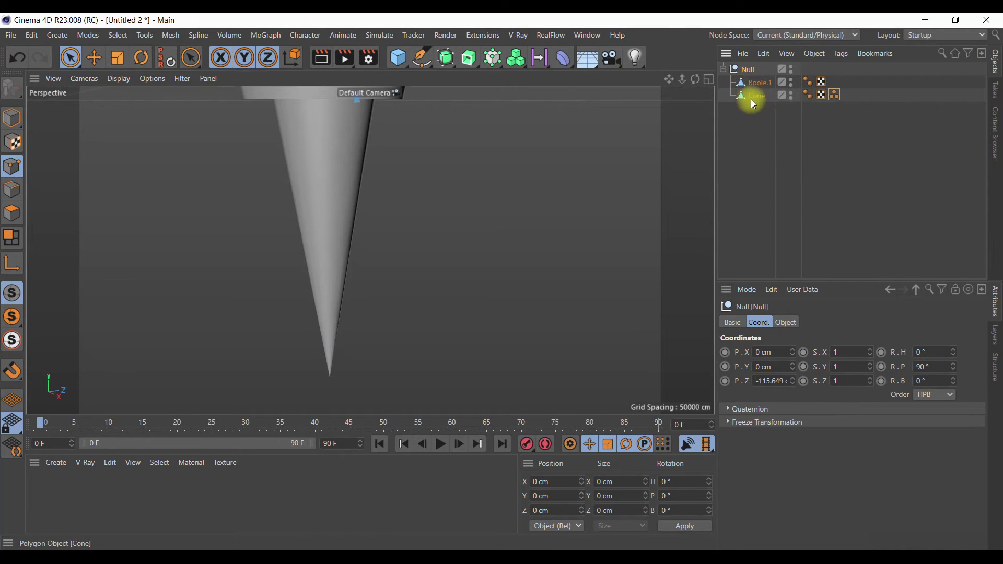
{"action": "left_click_drag", "start_coordinate": [751, 96], "coordinate": [753, 89]}
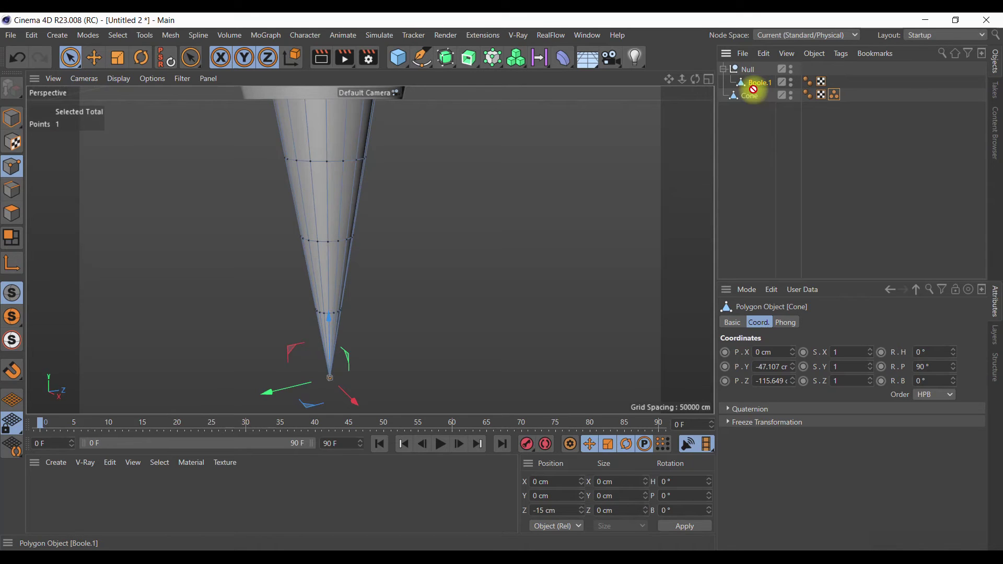
{"action": "left_click_drag", "start_coordinate": [759, 96], "coordinate": [749, 82]}
{"action": "left_click", "coordinate": [749, 82]}
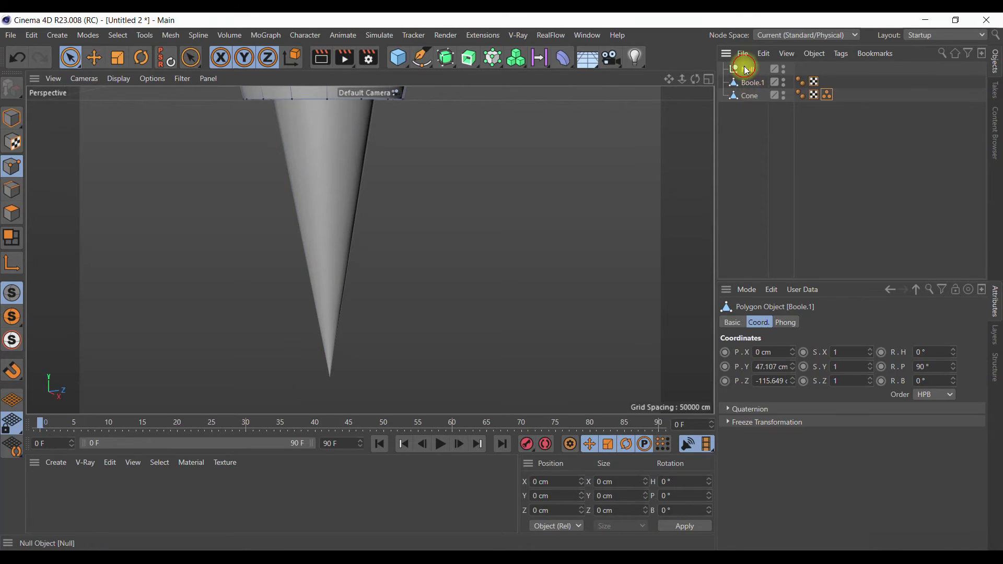
{"action": "left_click", "coordinate": [746, 70]}
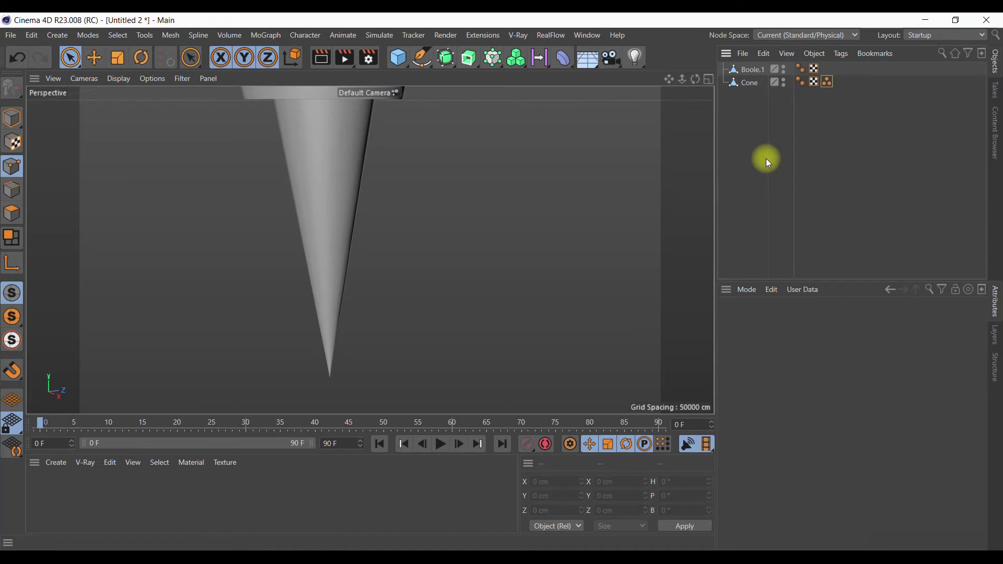
{"action": "left_click_drag", "start_coordinate": [459, 263], "coordinate": [456, 270], "text": "alt"}
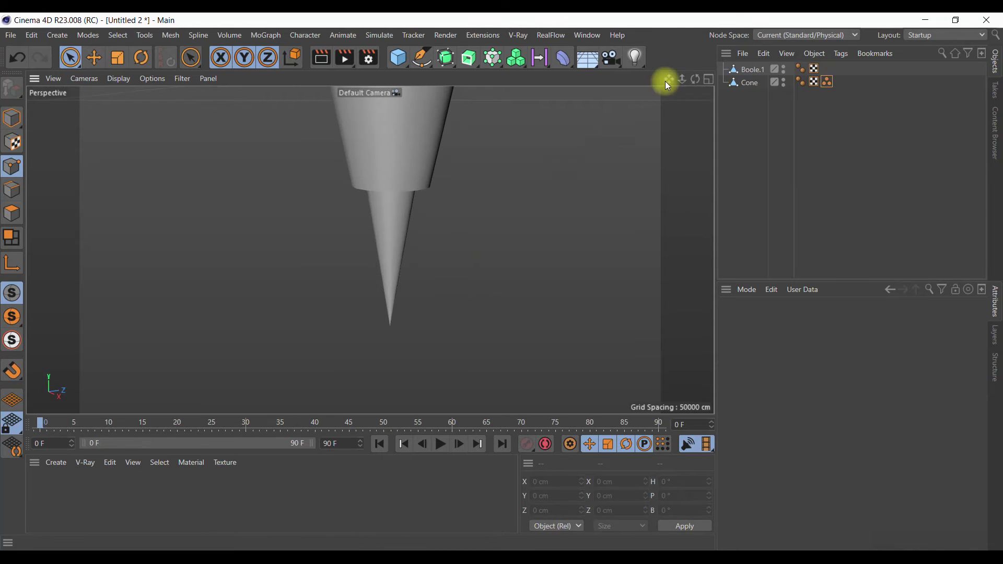
{"action": "left_click_drag", "start_coordinate": [669, 79], "coordinate": [450, 499]}
{"action": "scroll", "coordinate": [454, 272], "scroll_direction": "down", "scroll_amount": 2}
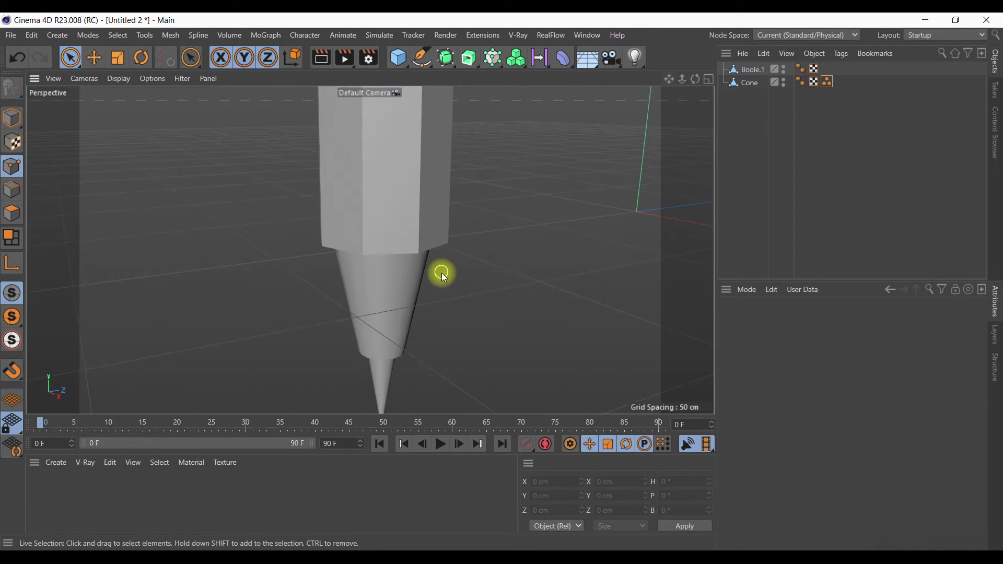
{"action": "scroll", "coordinate": [442, 273], "scroll_direction": "down", "scroll_amount": 2}
{"action": "left_click_drag", "start_coordinate": [753, 82], "coordinate": [754, 76]}
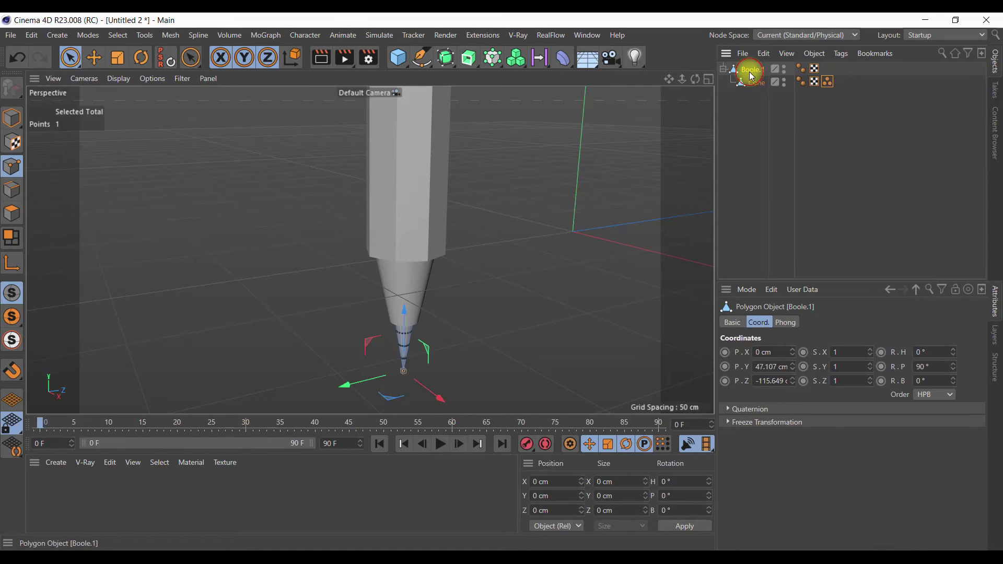
Step: Add a Vibrate tag to Boole.1
{"action": "left_click", "coordinate": [753, 76]}
{"action": "right_click", "coordinate": [752, 77]}
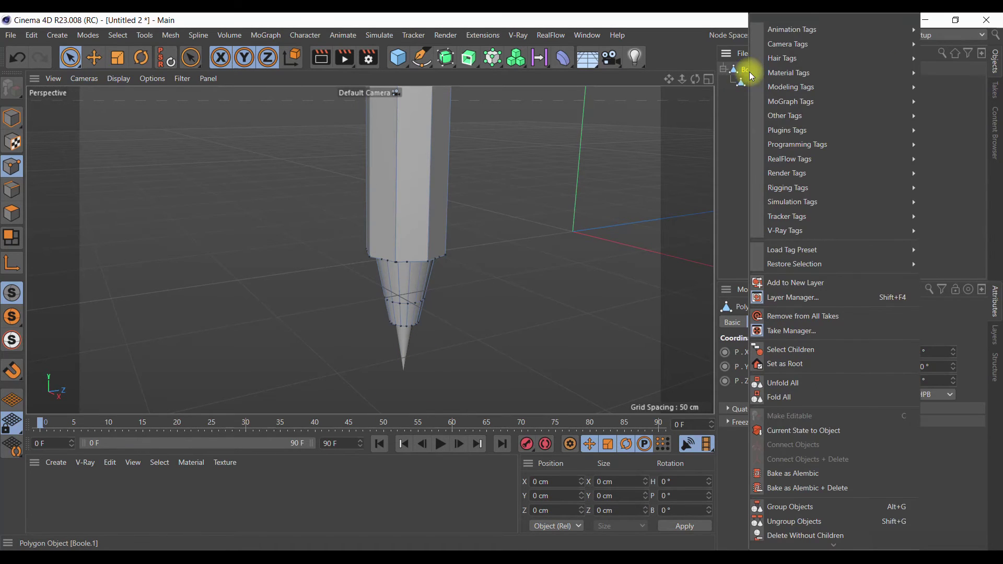
{"action": "left_click", "coordinate": [942, 92]}
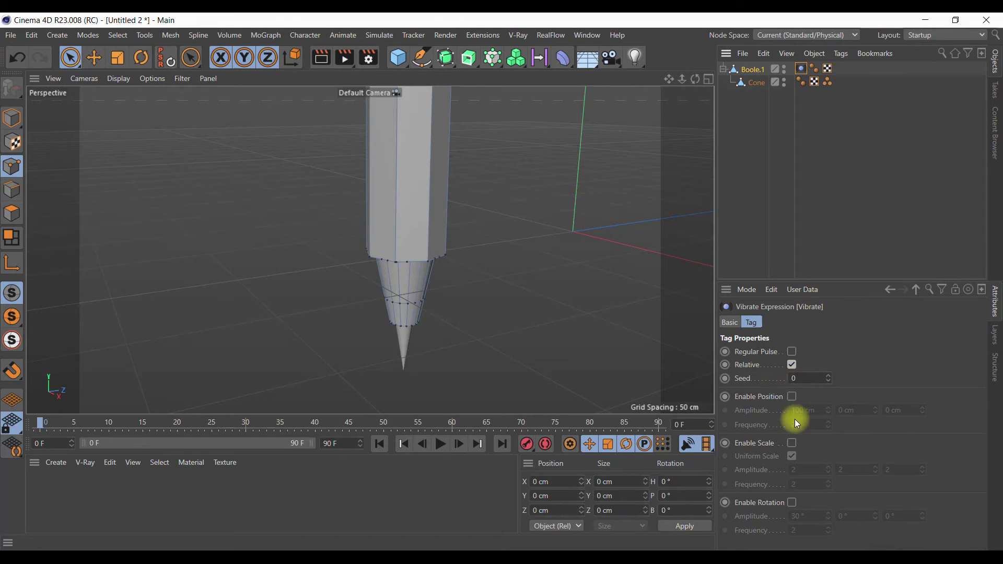
Step: Enable position vibration with 10 cm amplitude on X and Z at frequency 1
{"action": "left_click", "coordinate": [791, 396]}
{"action": "left_click", "coordinate": [813, 413]}
{"action": "type", "text": "10"}
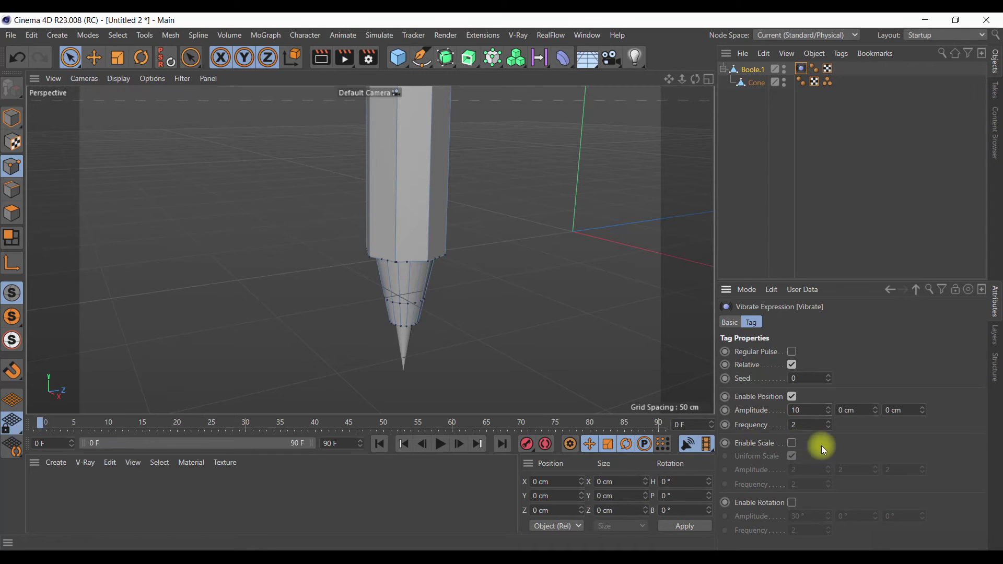
{"action": "left_click", "coordinate": [910, 409]}
{"action": "type", "text": "10"}
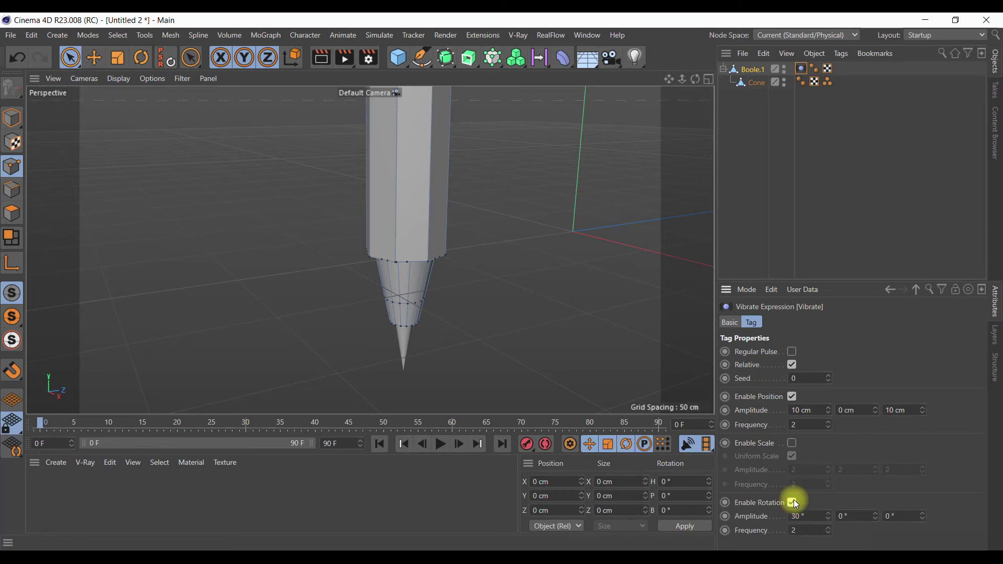
{"action": "left_click", "coordinate": [809, 425]}
{"action": "type", "text": "1"}
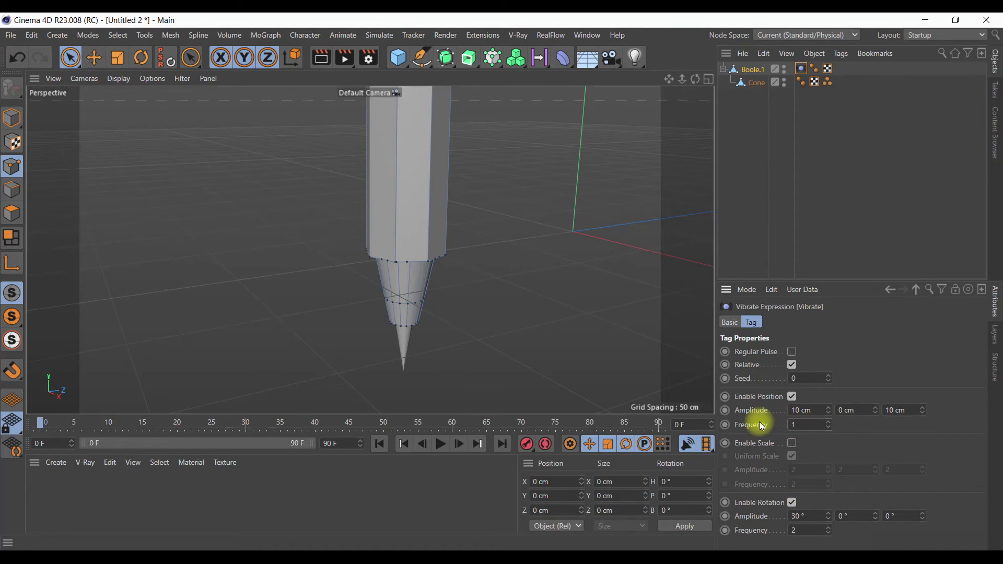
Step: Set the rotation vibration amplitudes to 30°, 25° and 50°
{"action": "left_click", "coordinate": [851, 516]}
{"action": "type", "text": "25"}
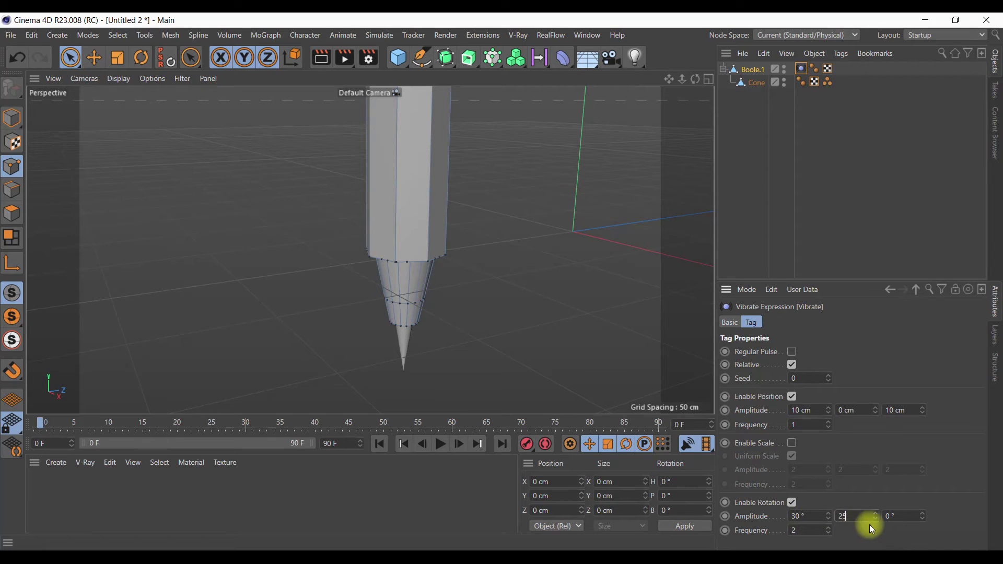
{"action": "left_click", "coordinate": [895, 517]}
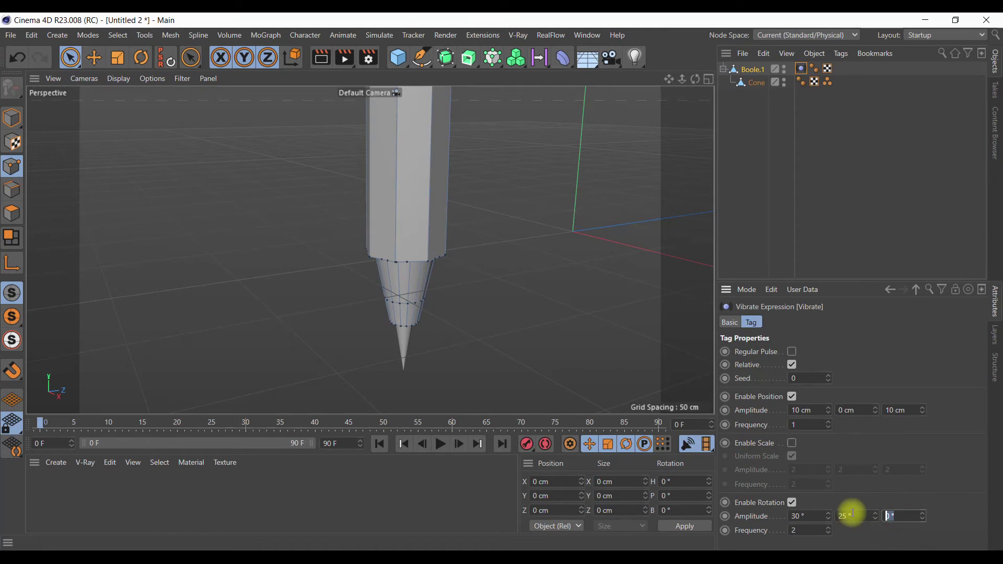
{"action": "type", "text": "50"}
{"action": "left_click", "coordinate": [799, 531]}
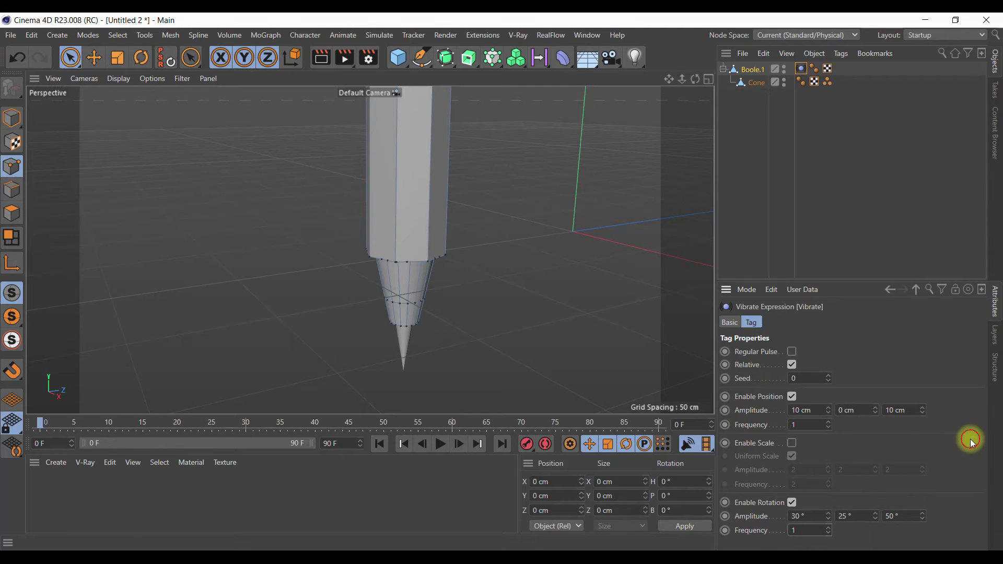
{"action": "left_click", "coordinate": [11, 118]}
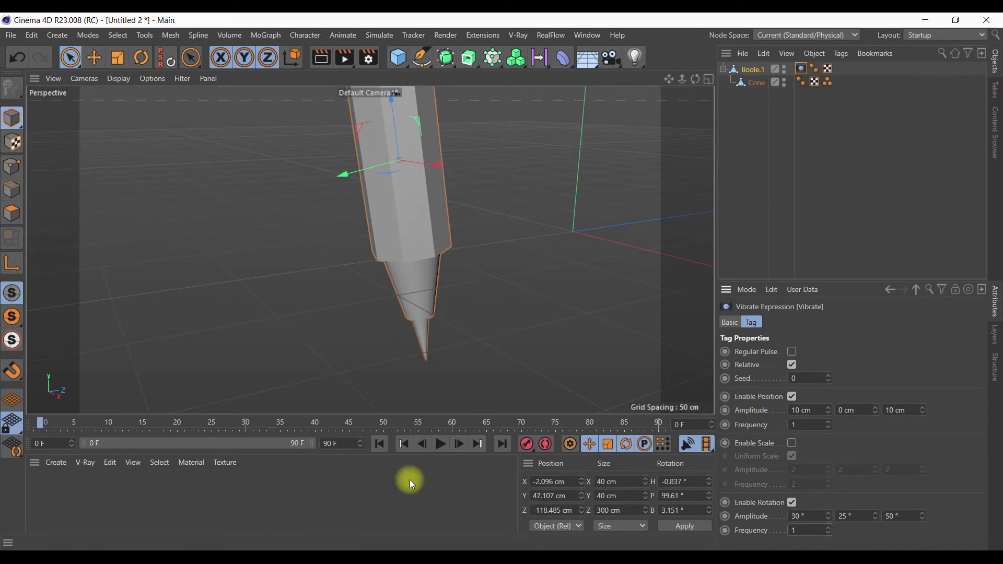
Step: Play the vibration animation, zoom out, replay it, then stop back at frame 0
{"action": "left_click", "coordinate": [440, 446]}
{"action": "left_click", "coordinate": [441, 445]}
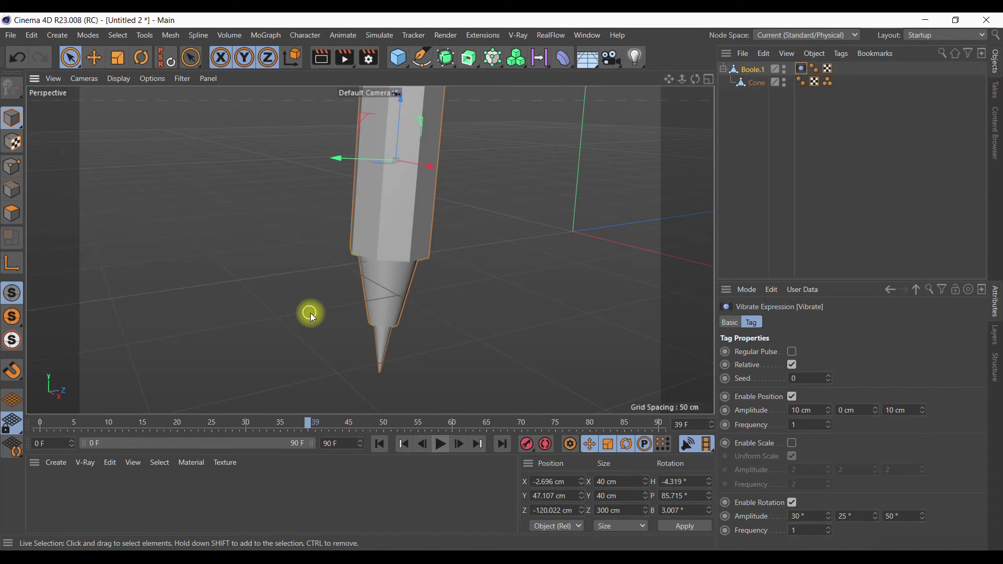
{"action": "scroll", "coordinate": [306, 313], "scroll_direction": "down", "scroll_amount": 10}
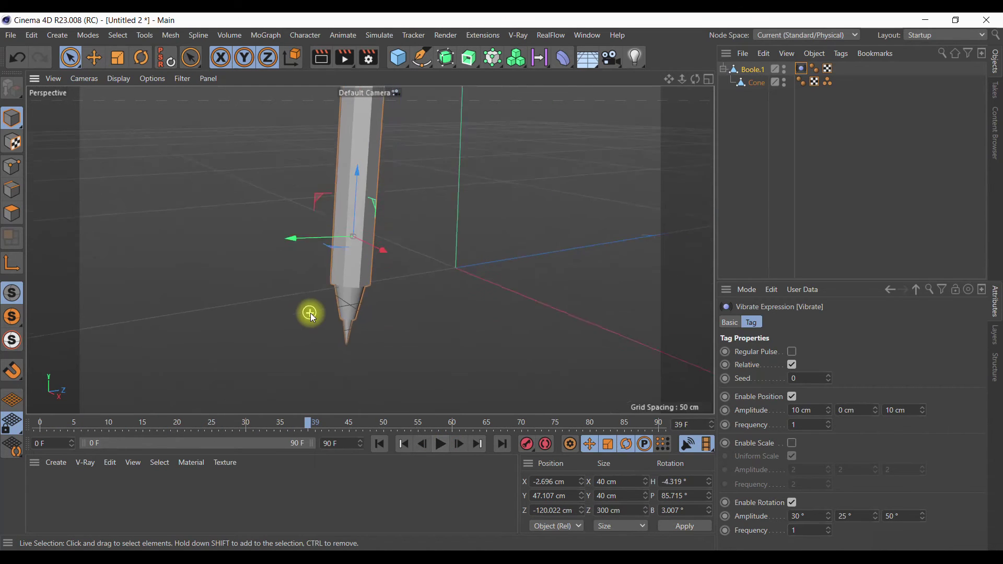
{"action": "left_click", "coordinate": [441, 445]}
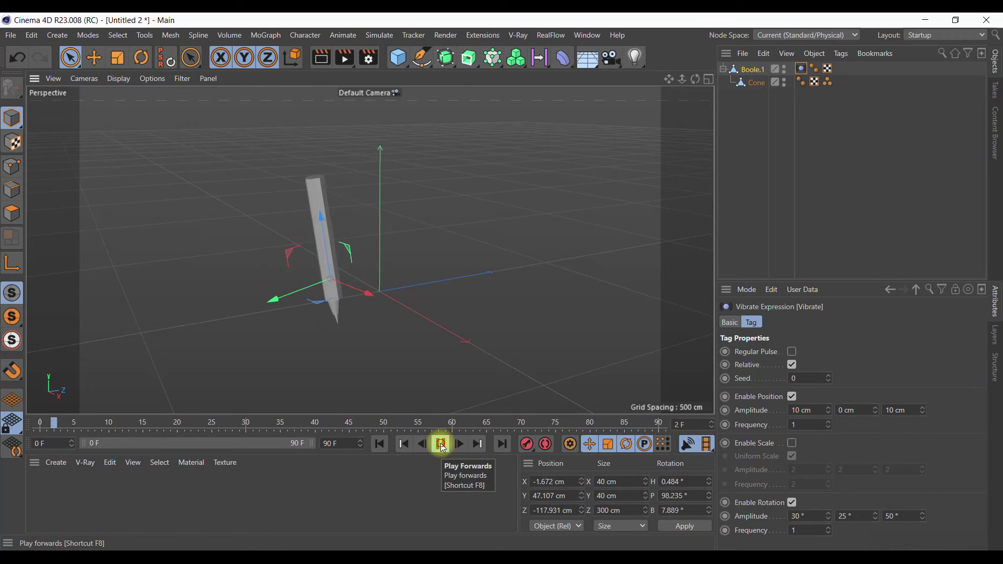
{"action": "left_click", "coordinate": [441, 445]}
{"action": "left_click", "coordinate": [380, 444]}
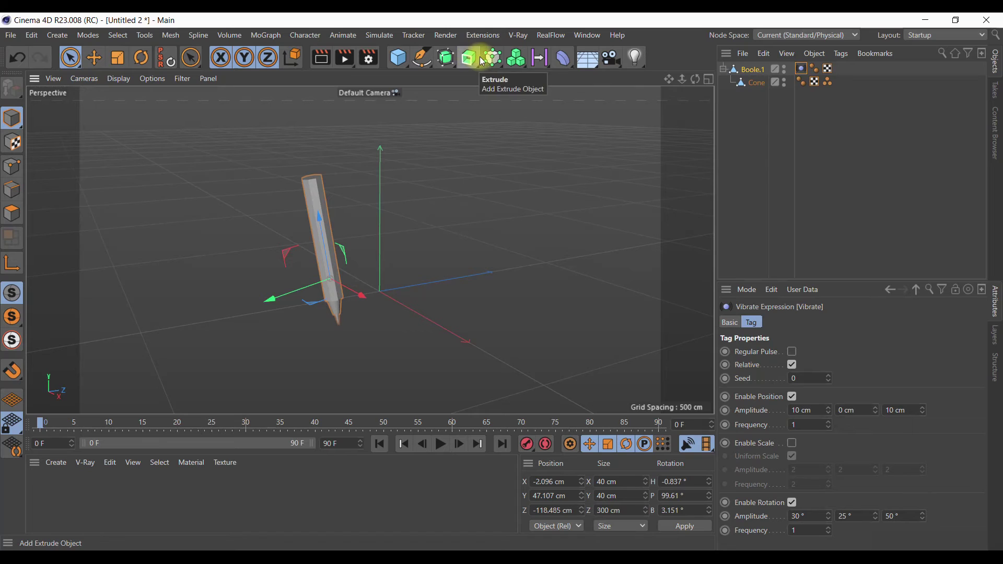
Step: Add a Matrix in Object mode using Boole.1 as its source object
{"action": "left_click_drag", "start_coordinate": [492, 58], "coordinate": [589, 82]}
{"action": "left_click", "coordinate": [589, 82]}
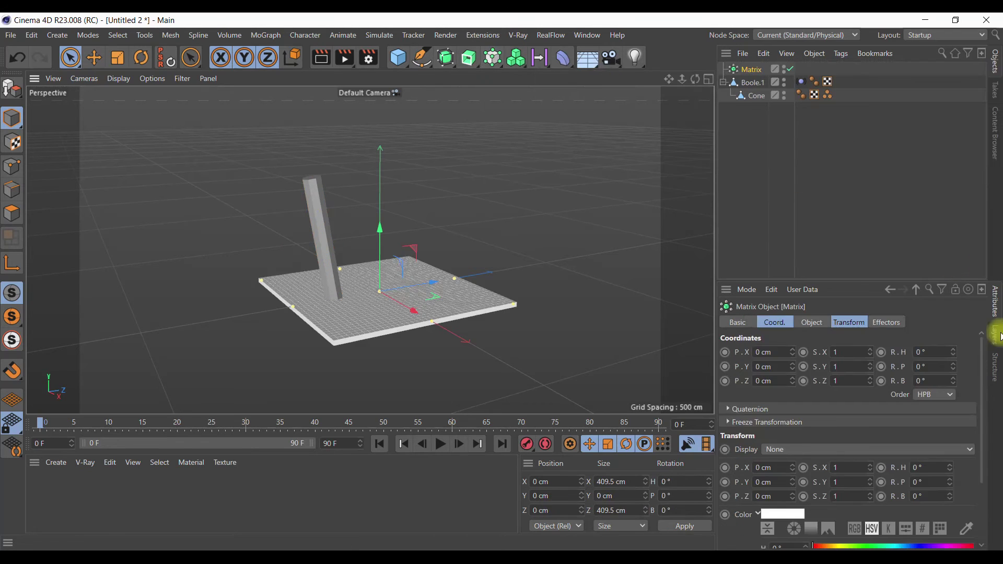
{"action": "left_click", "coordinate": [811, 322]}
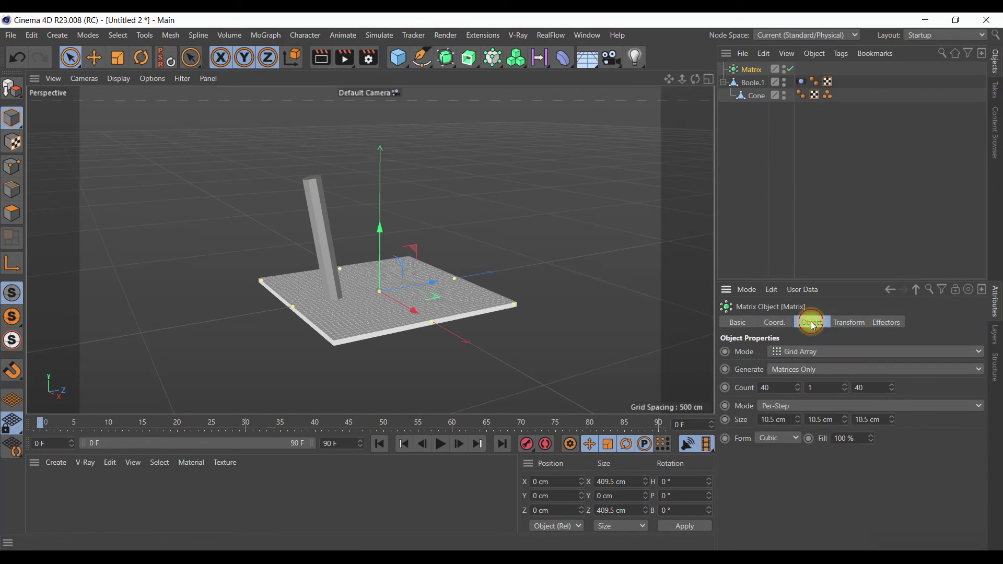
{"action": "left_click", "coordinate": [807, 351]}
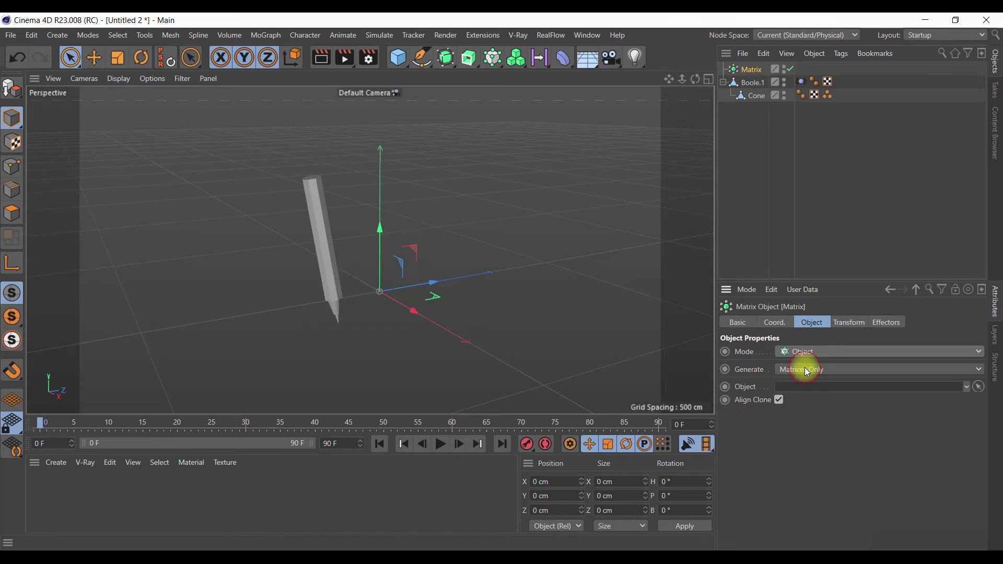
{"action": "left_click_drag", "start_coordinate": [752, 83], "coordinate": [810, 385]}
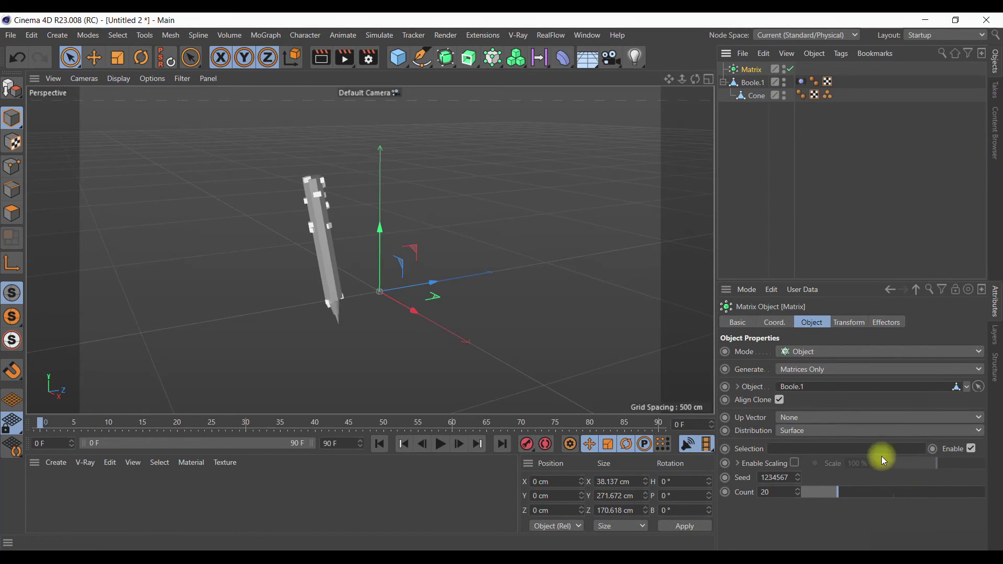
Step: Set the Matrix distribution to Vertex and limit it to the cone's point selection
{"action": "left_click", "coordinate": [816, 435]}
{"action": "left_click", "coordinate": [801, 450]}
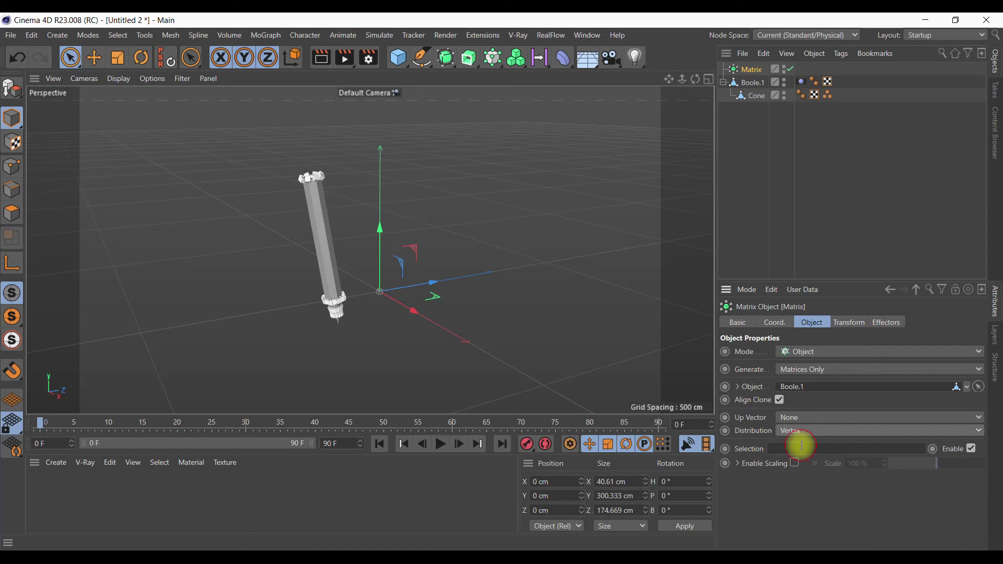
{"action": "left_click", "coordinate": [799, 431]}
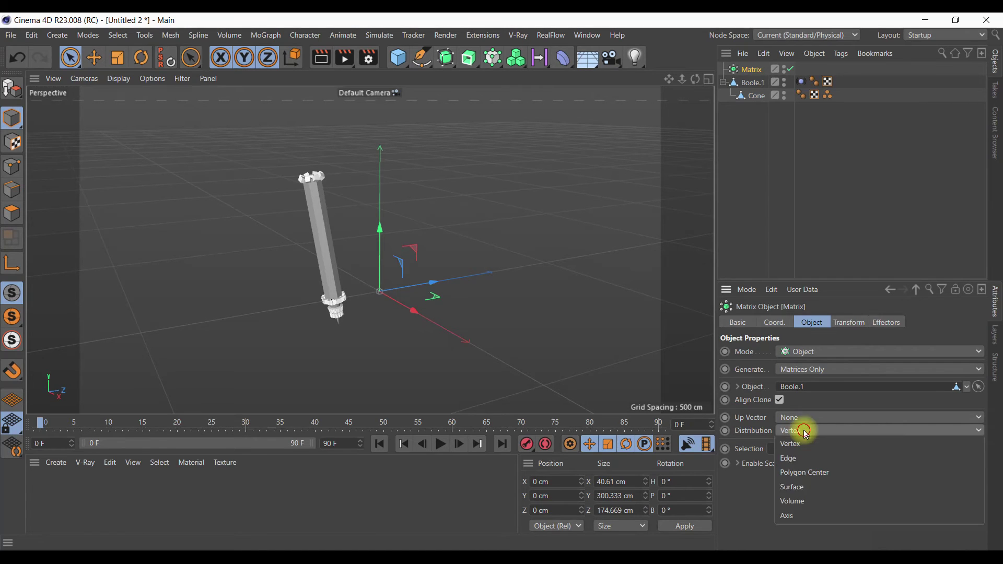
{"action": "left_click", "coordinate": [799, 442]}
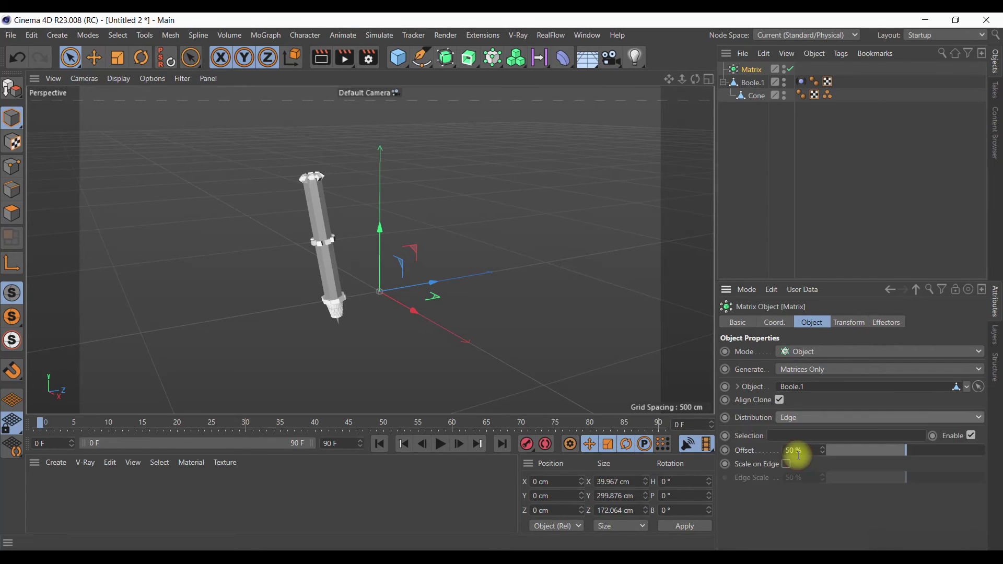
{"action": "left_click", "coordinate": [799, 416]}
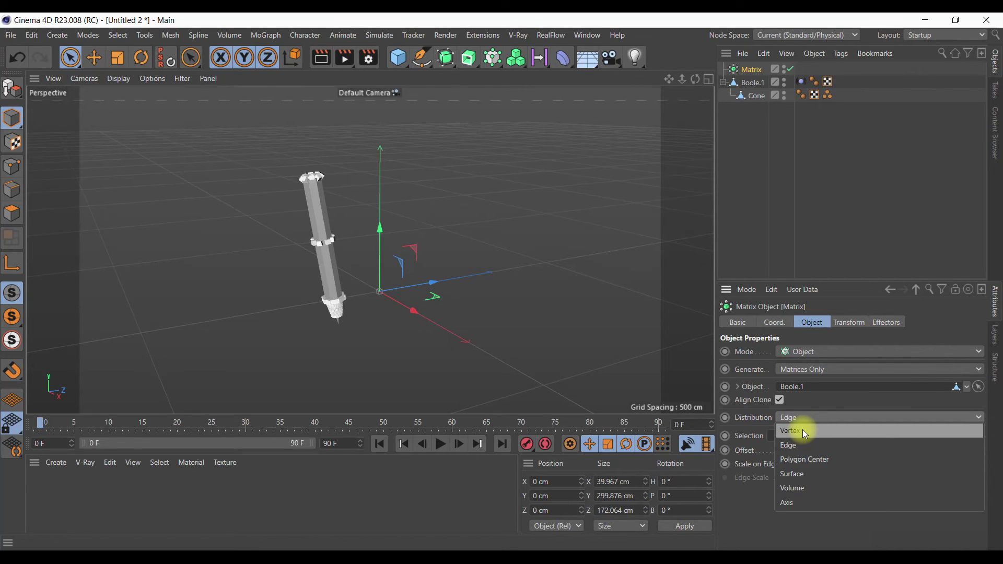
{"action": "left_click", "coordinate": [805, 432]}
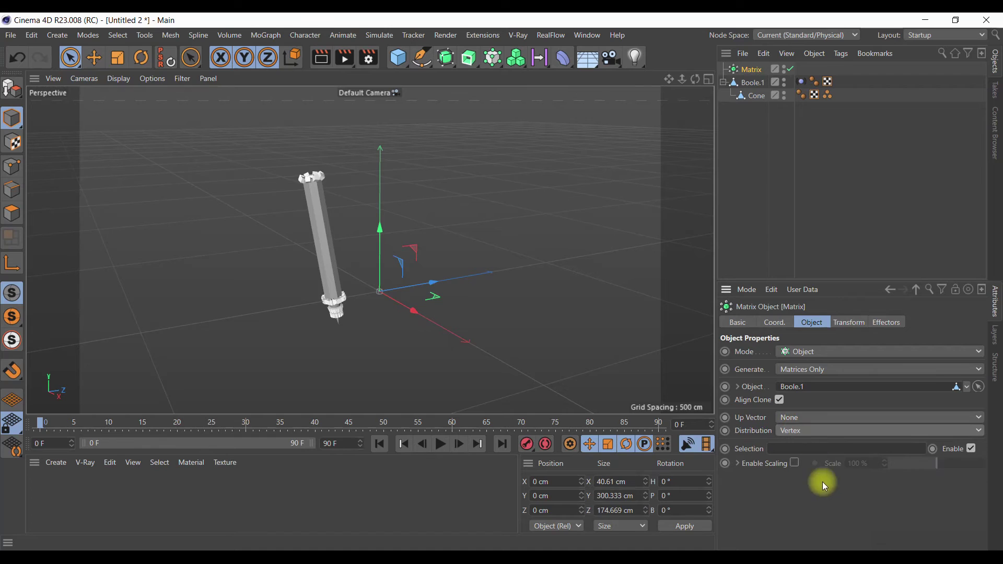
{"action": "left_click_drag", "start_coordinate": [828, 94], "coordinate": [799, 448]}
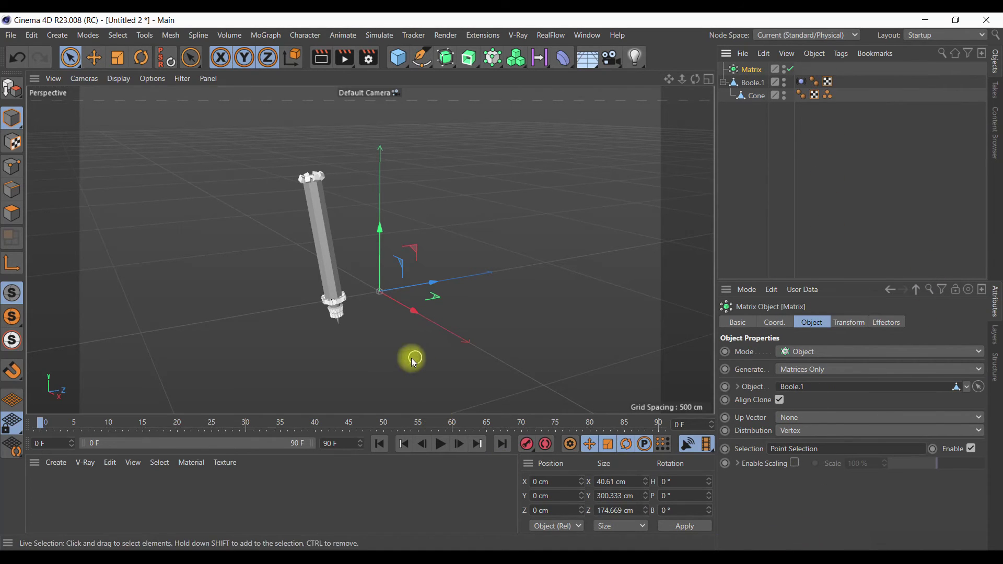
{"action": "scroll", "coordinate": [326, 347], "scroll_direction": "up", "scroll_amount": 3}
Step: Preview the matrix points, then switch the Matrix's source object to the Cone
{"action": "scroll", "coordinate": [346, 300], "scroll_direction": "up", "scroll_amount": 3}
{"action": "scroll", "coordinate": [346, 301], "scroll_direction": "up", "scroll_amount": 2}
{"action": "scroll", "coordinate": [359, 292], "scroll_direction": "up", "scroll_amount": 2}
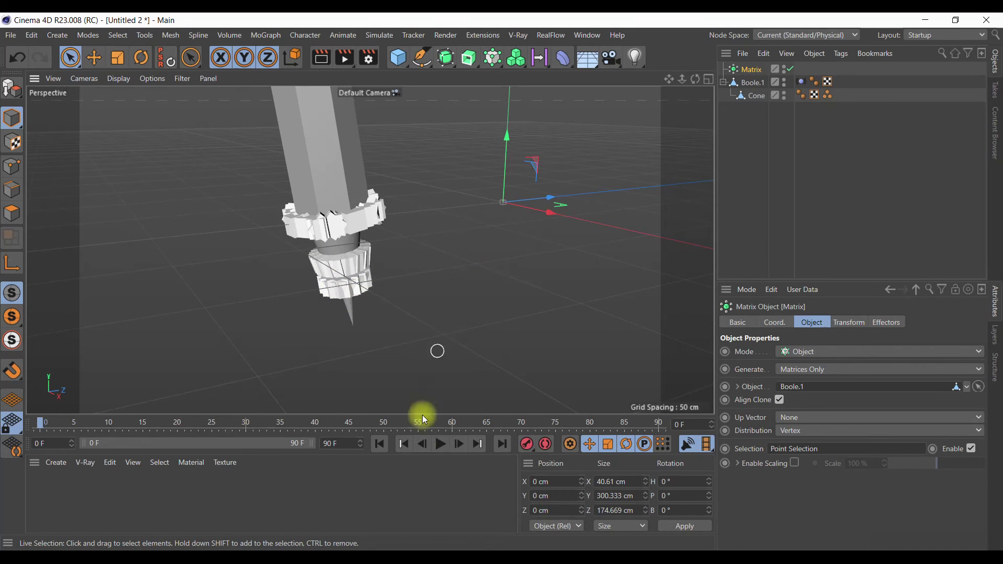
{"action": "left_click", "coordinate": [440, 444]}
{"action": "left_click", "coordinate": [440, 445]}
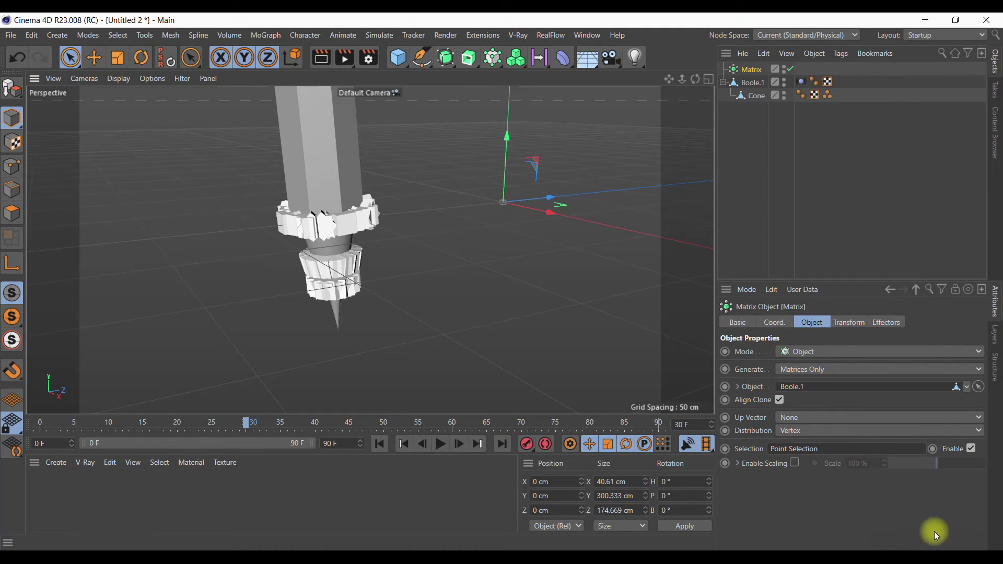
{"action": "left_click_drag", "start_coordinate": [756, 96], "coordinate": [856, 386]}
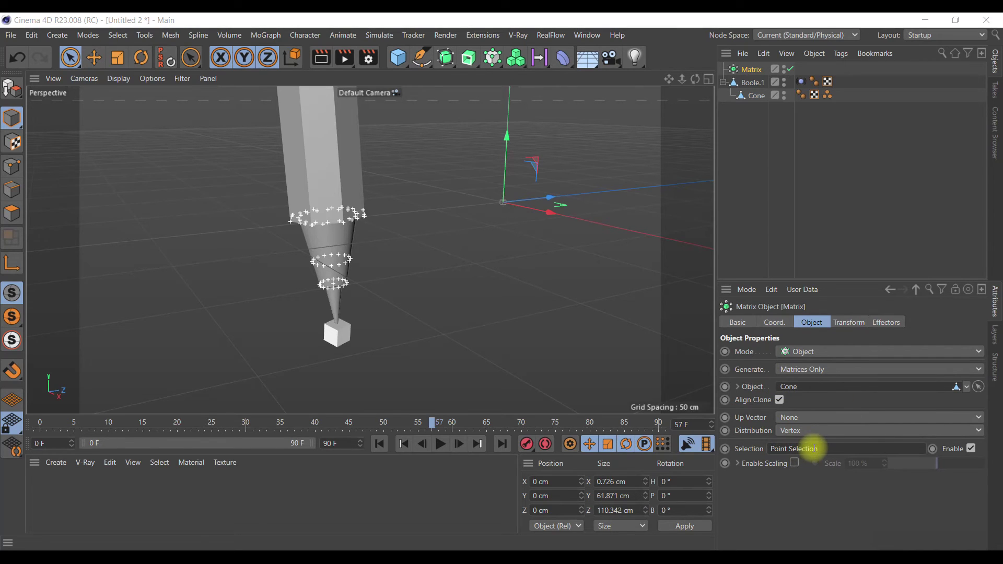
Step: Set the Matrix transform scale to 0.5 on X, Y and Z
{"action": "left_click", "coordinate": [848, 322]}
{"action": "left_click", "coordinate": [841, 370]}
{"action": "type", "text": "0.5"}
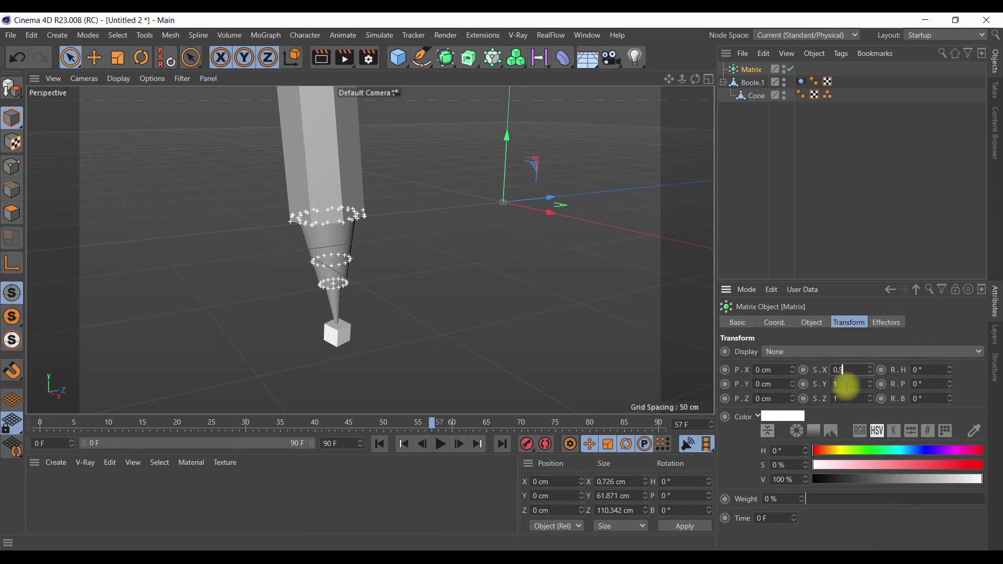
{"action": "left_click", "coordinate": [848, 385]}
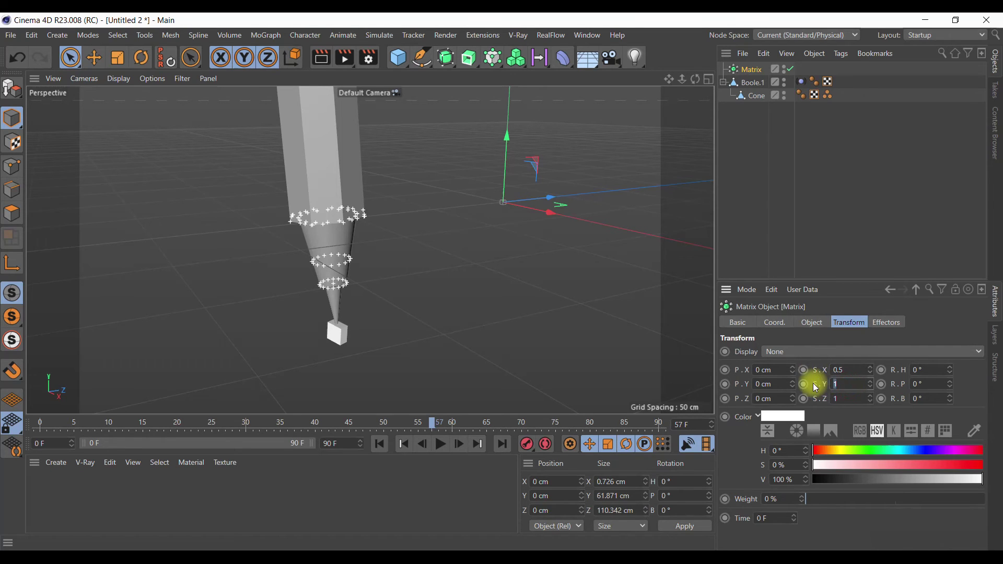
{"action": "left_click", "coordinate": [839, 399]}
{"action": "type", "text": "0.5"}
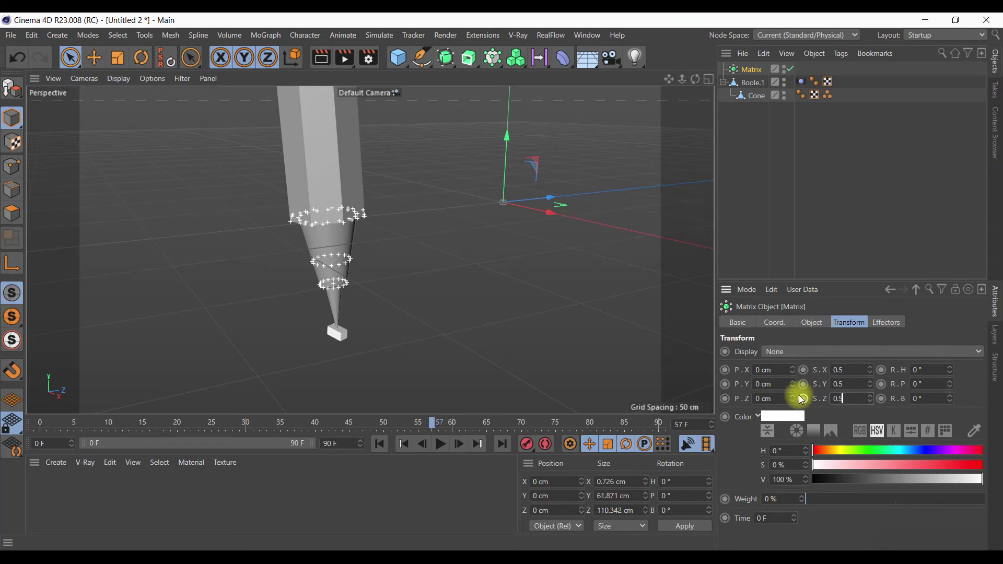
{"action": "key", "text": "Return"}
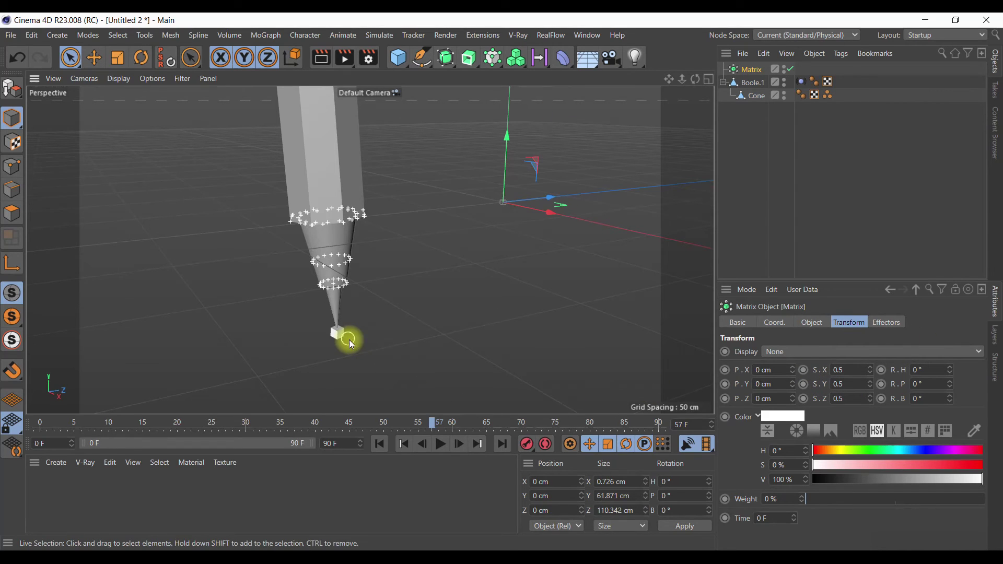
{"action": "scroll", "coordinate": [349, 339], "scroll_direction": "up", "scroll_amount": 2}
{"action": "scroll", "coordinate": [349, 339], "scroll_direction": "up", "scroll_amount": 2}
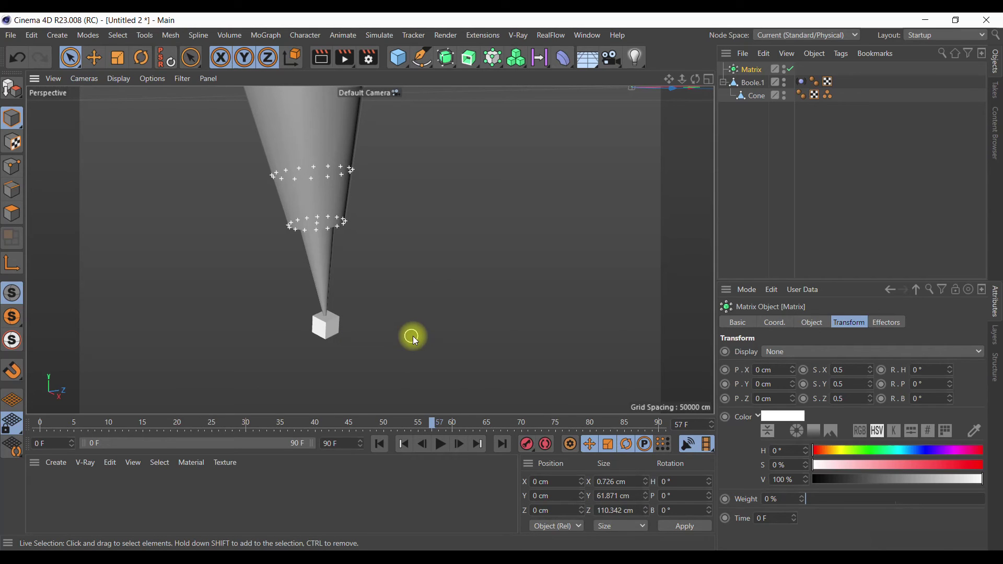
{"action": "scroll", "coordinate": [413, 338], "scroll_direction": "down", "scroll_amount": 2}
{"action": "scroll", "coordinate": [413, 338], "scroll_direction": "down", "scroll_amount": 2}
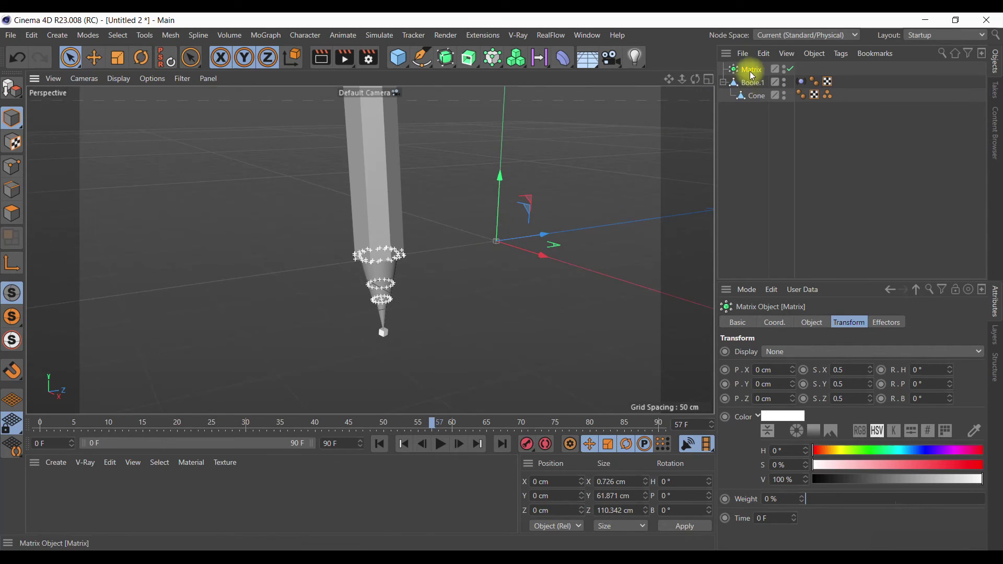
{"action": "left_click", "coordinate": [935, 530]}
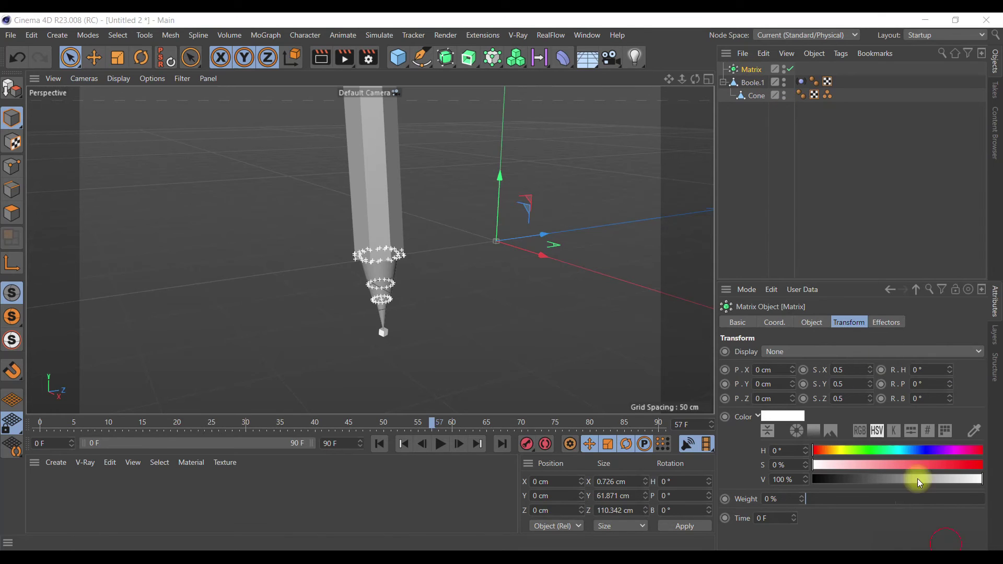
{"action": "left_click", "coordinate": [489, 61]}
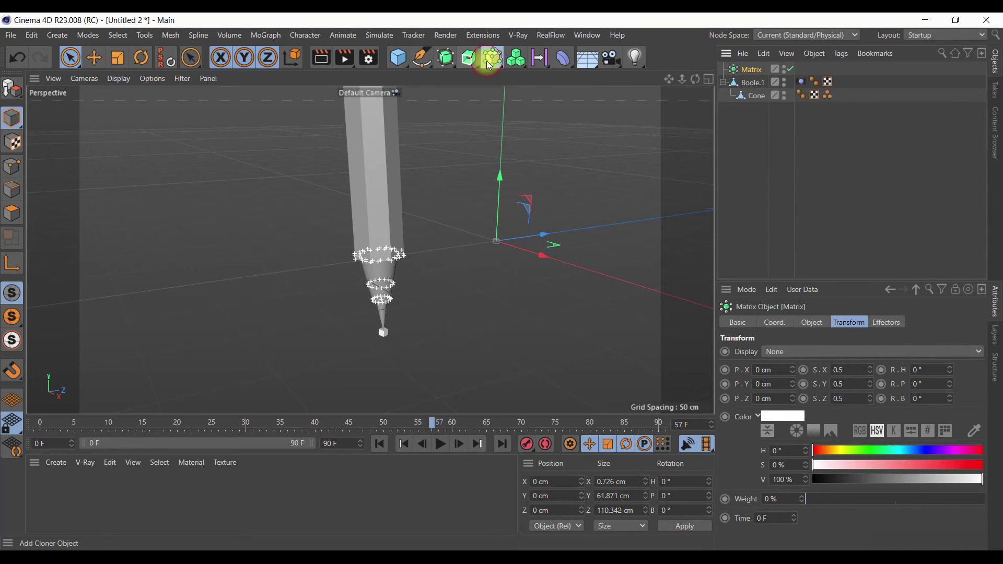
Step: Add a Tracer following the Matrix, keeping Nodes Only handling and Global tracing space
{"action": "left_click", "coordinate": [529, 131]}
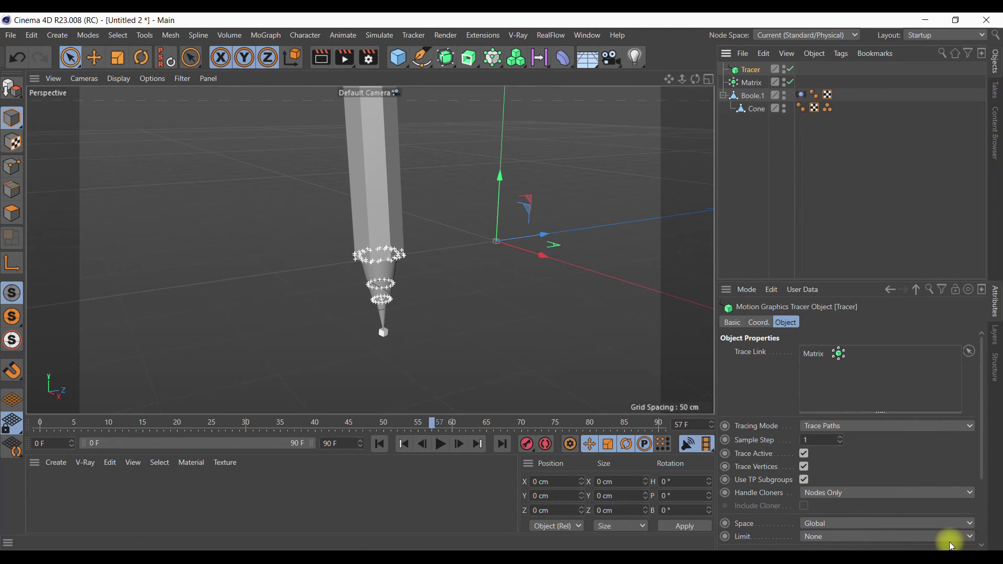
{"action": "left_click", "coordinate": [844, 497]}
{"action": "left_click", "coordinate": [903, 468]}
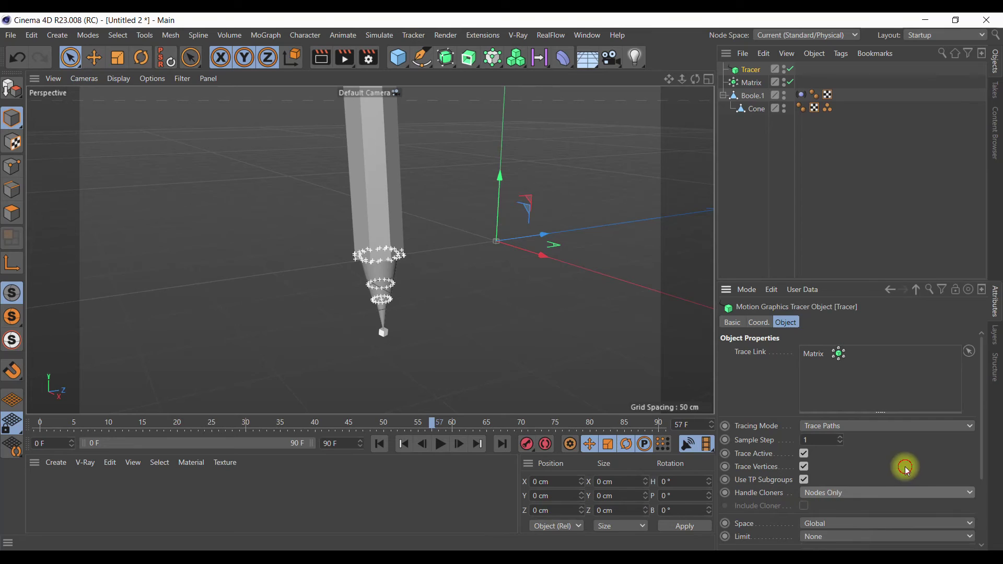
{"action": "left_click", "coordinate": [833, 524]}
{"action": "left_click", "coordinate": [833, 524]}
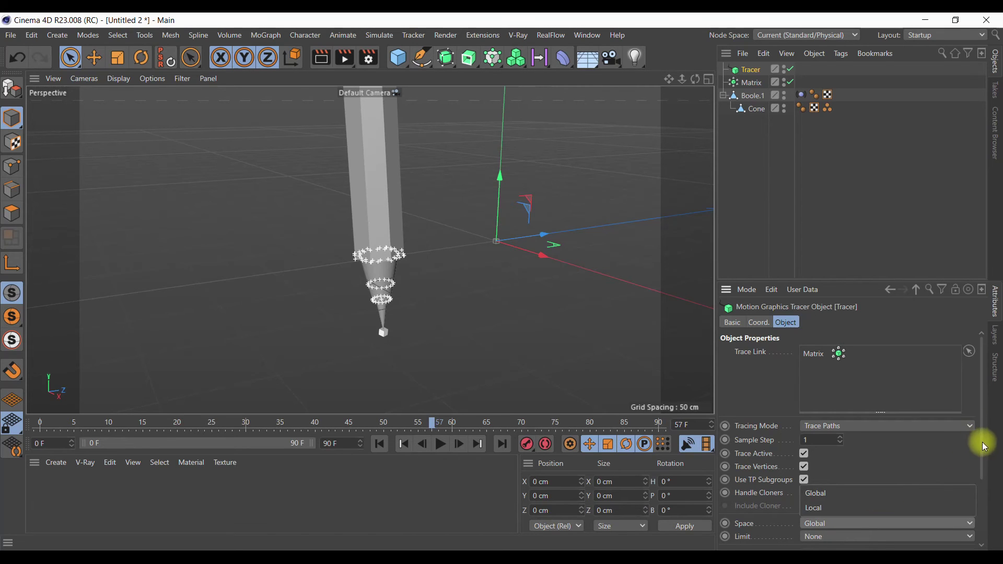
{"action": "scroll", "coordinate": [982, 472], "scroll_direction": "down", "scroll_amount": 4}
{"action": "scroll", "coordinate": [982, 473], "scroll_direction": "down", "scroll_amount": 1}
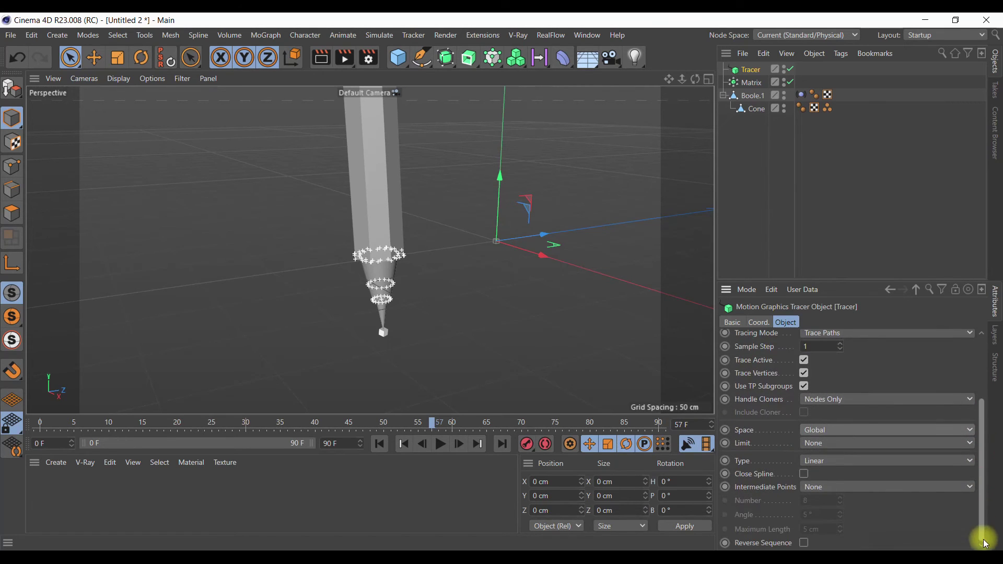
Step: Make the traced path a B-Spline with Uniform intermediate points and hide the Matrix
{"action": "left_click", "coordinate": [823, 464]}
{"action": "left_click", "coordinate": [828, 517]}
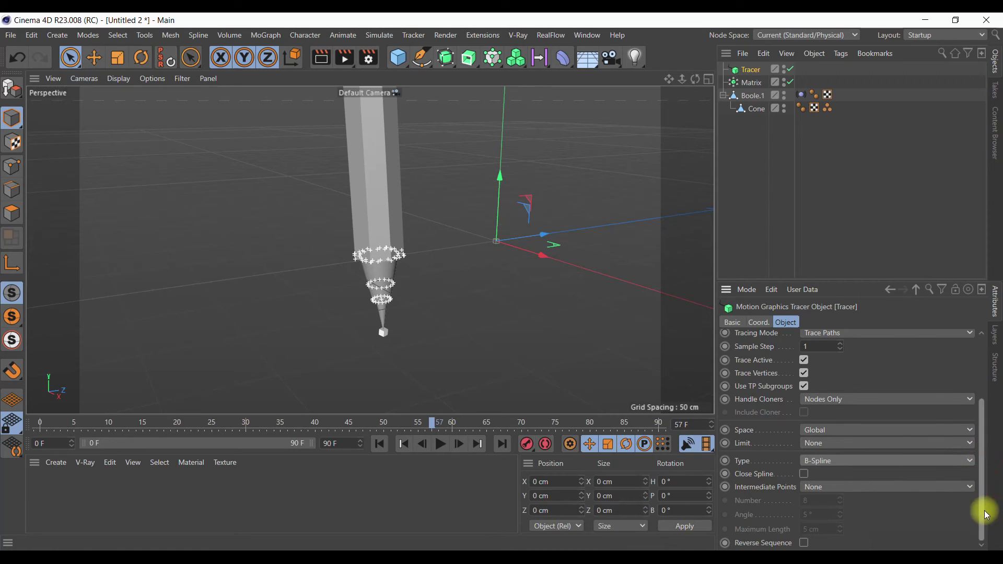
{"action": "left_click", "coordinate": [821, 487]}
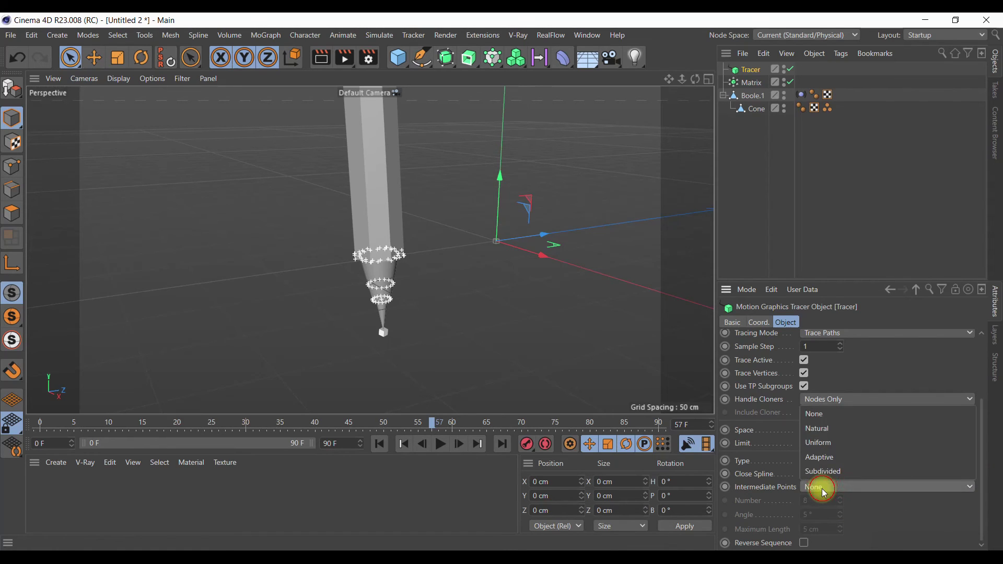
{"action": "left_click", "coordinate": [830, 442]}
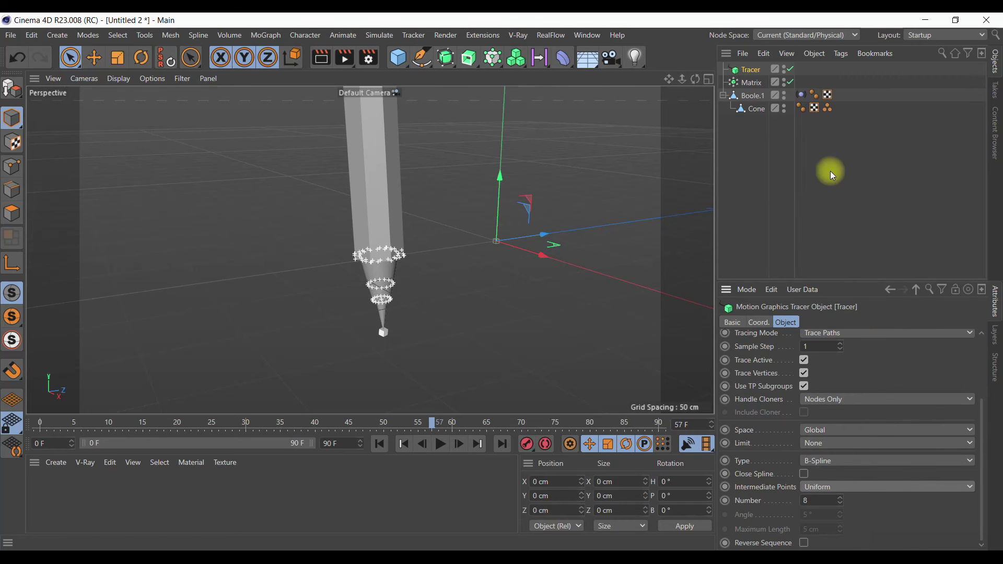
{"action": "left_click", "coordinate": [787, 82]}
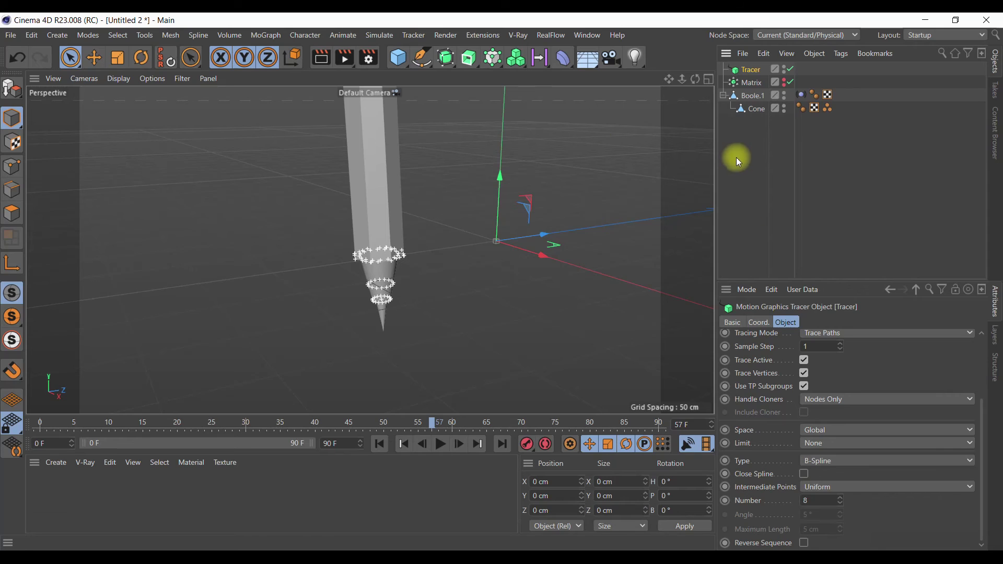
{"action": "left_click", "coordinate": [421, 57]}
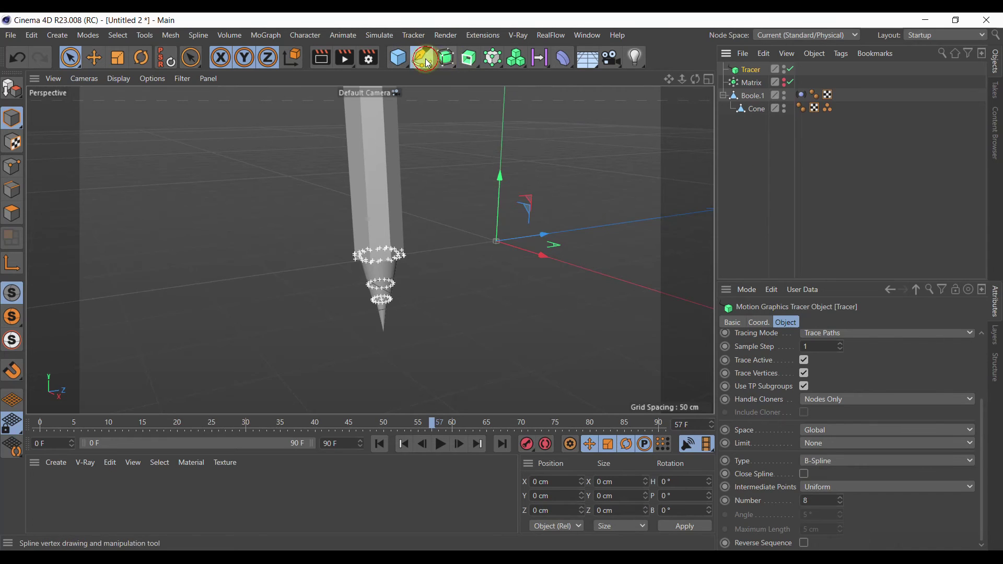
Step: Add a Circle spline with a 2 cm radius
{"action": "left_click", "coordinate": [551, 100]}
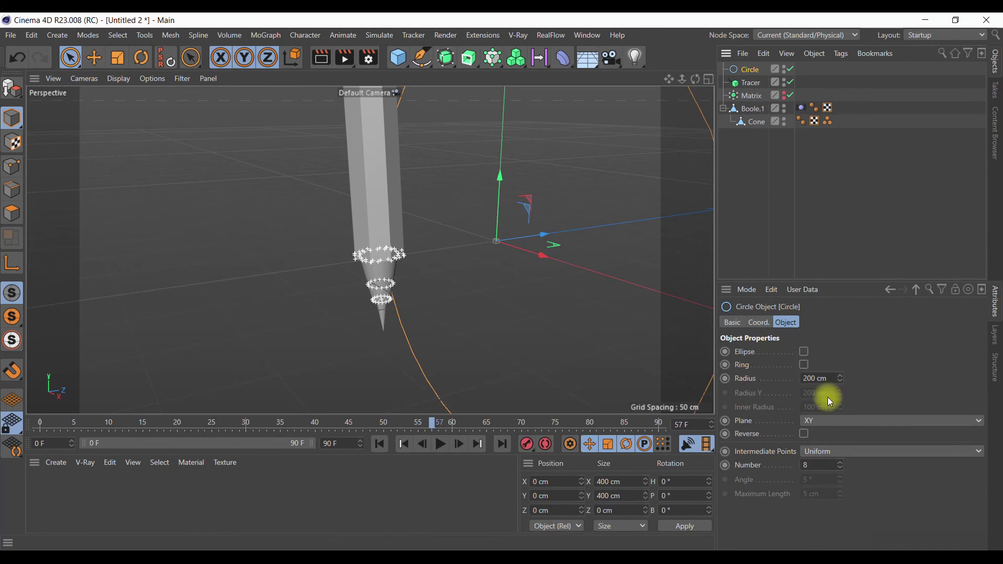
{"action": "left_click", "coordinate": [810, 378]}
{"action": "type", "text": "2"}
{"action": "key", "text": "Return"}
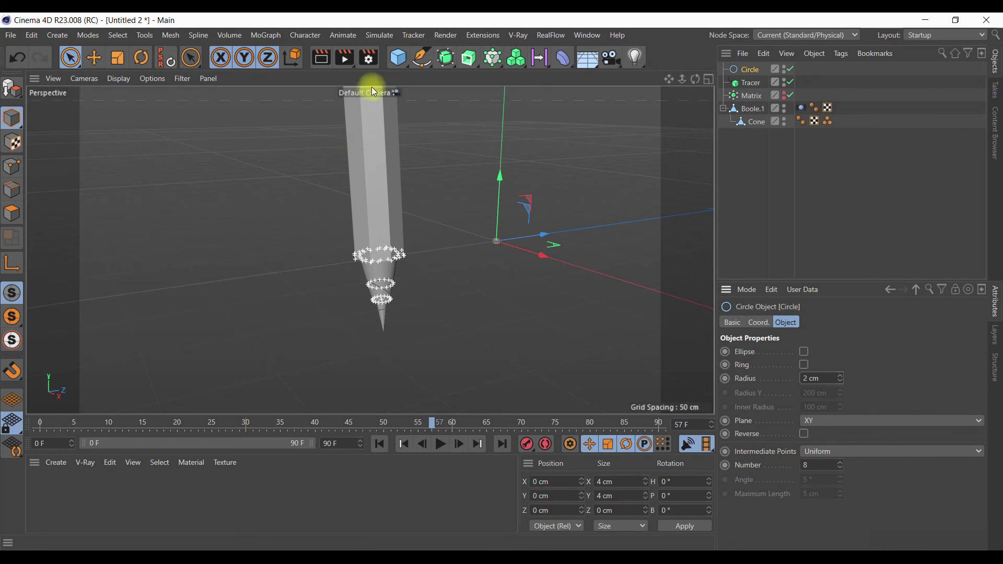
Step: Add a 400 cm Plane and lower it along Y beneath the pencil tip
{"action": "left_click", "coordinate": [396, 60]}
{"action": "left_click", "coordinate": [517, 98]}
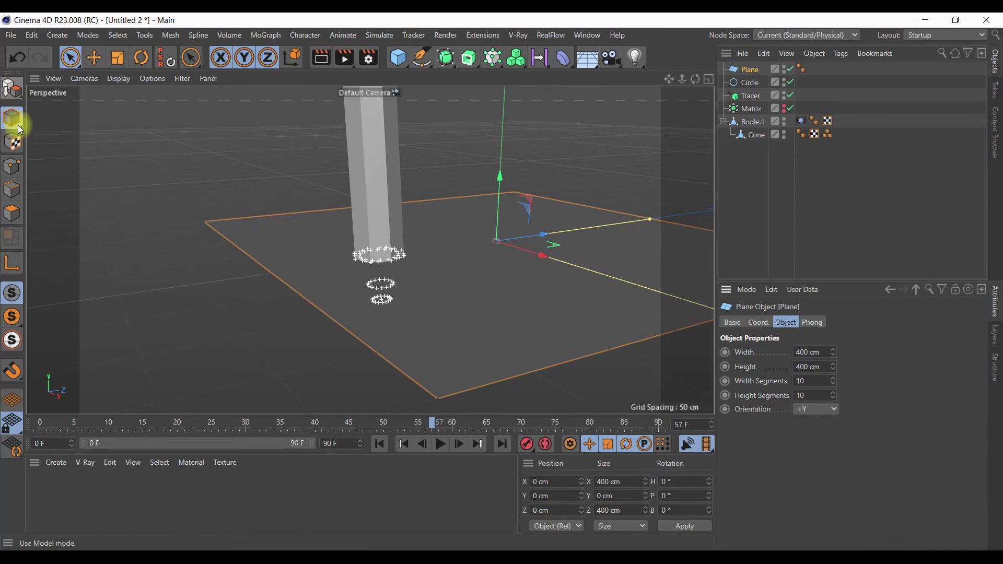
{"action": "left_click", "coordinate": [94, 58]}
{"action": "left_click_drag", "start_coordinate": [497, 187], "coordinate": [487, 273]}
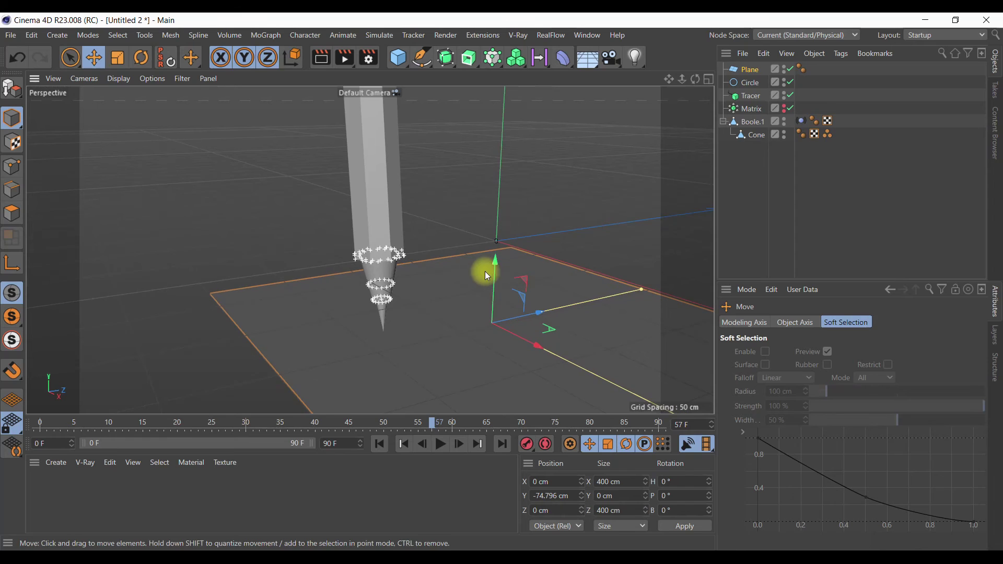
{"action": "left_click", "coordinate": [47, 464]}
{"action": "mouse_move", "coordinate": [118, 330]}
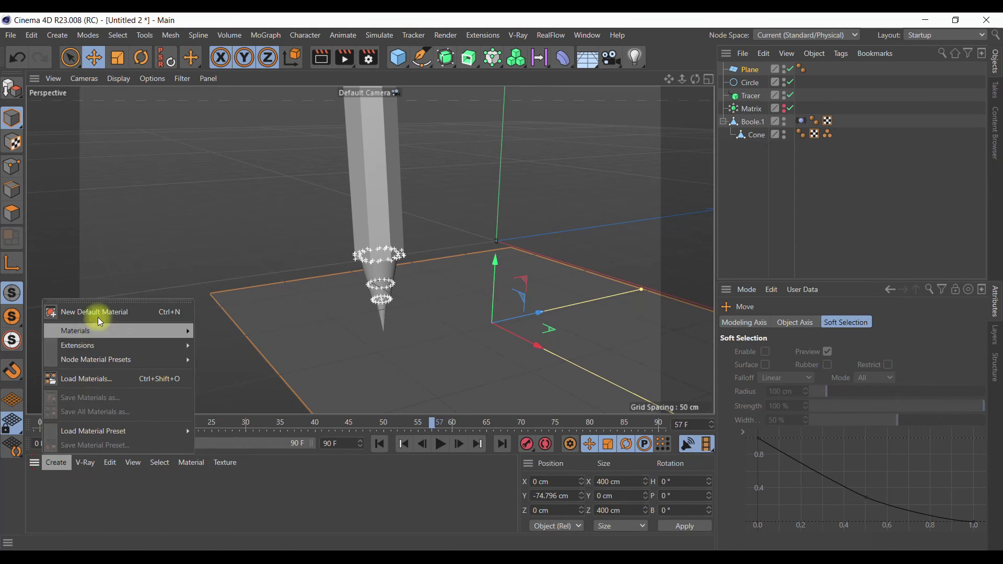
Step: Create a new standard material Mat and make its colour light blue (S 48%, V 97%)
{"action": "left_click", "coordinate": [266, 350]}
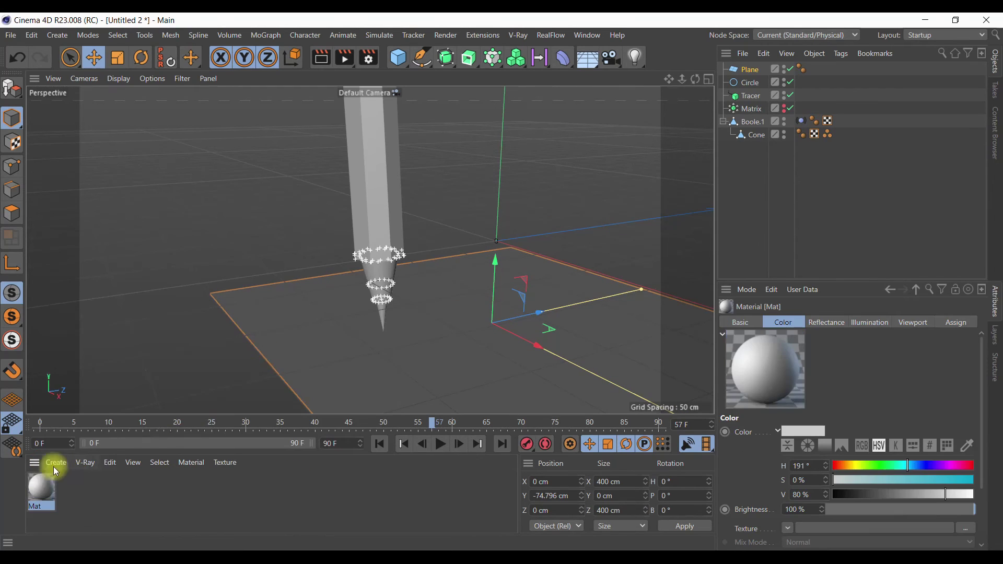
{"action": "double_click", "coordinate": [41, 487]}
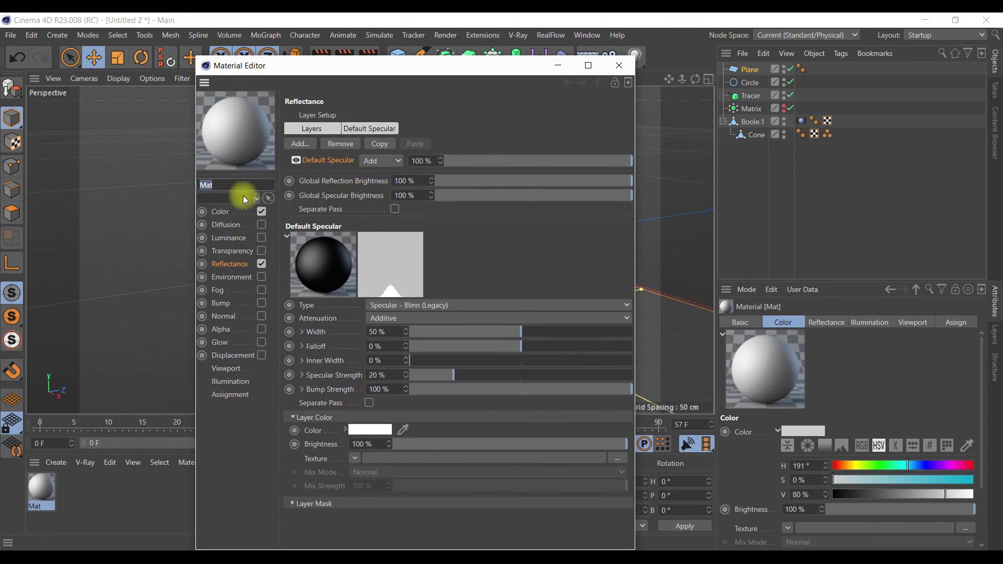
{"action": "left_click", "coordinate": [222, 212]}
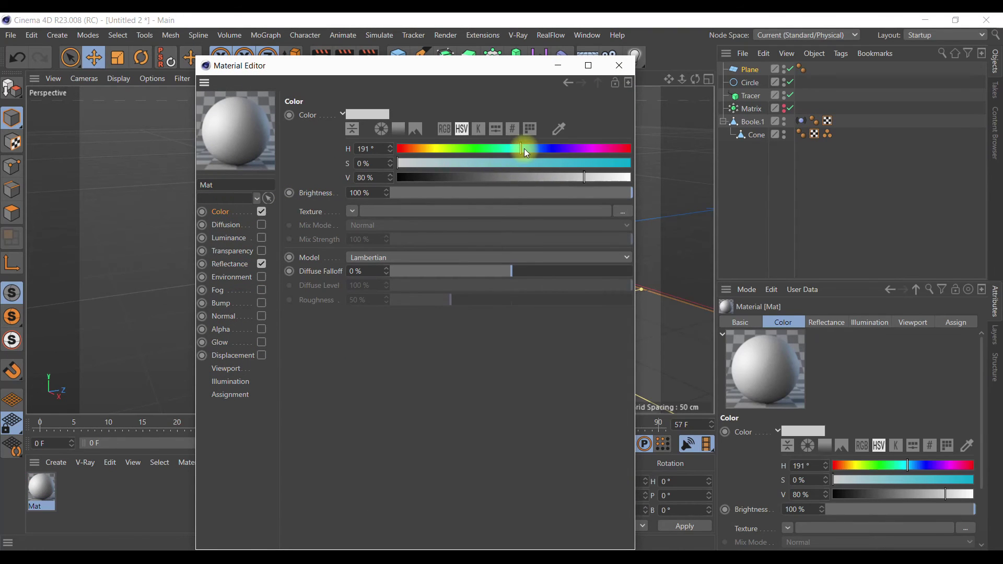
{"action": "left_click", "coordinate": [511, 163]}
{"action": "left_click", "coordinate": [624, 178]}
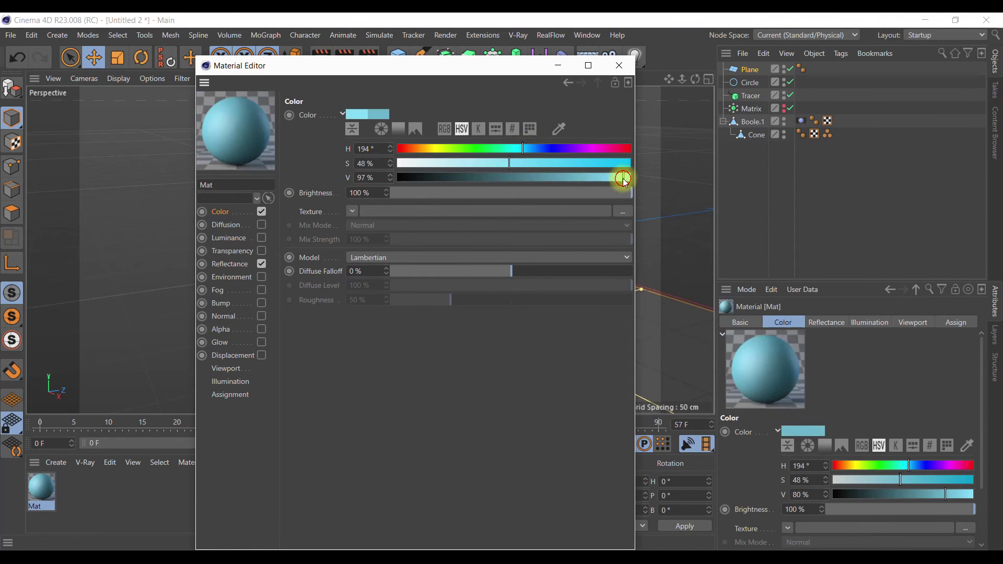
Step: Give Mat a Beckmann reflection layer at 56% brightness
{"action": "left_click", "coordinate": [227, 264]}
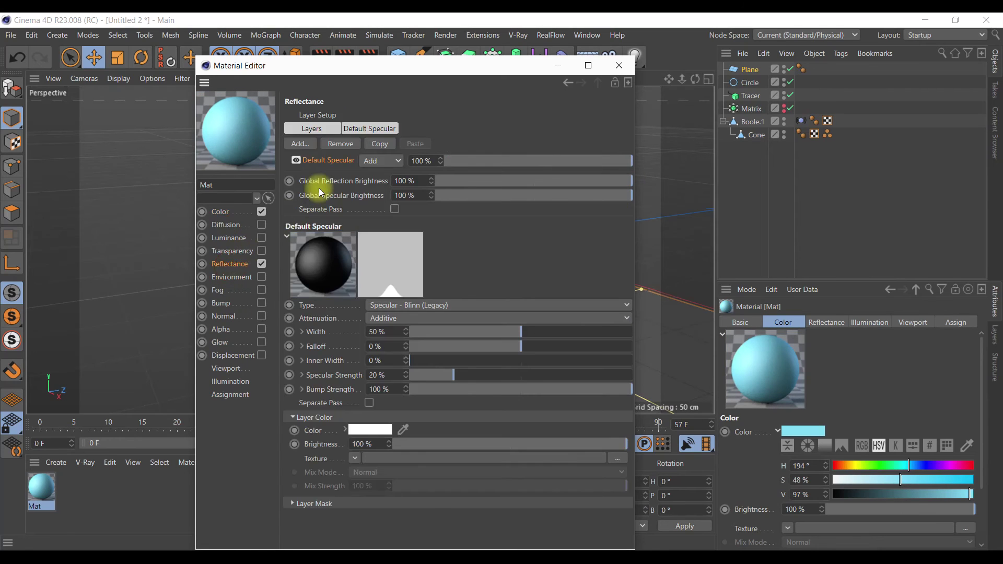
{"action": "left_click", "coordinate": [309, 145]}
{"action": "left_click", "coordinate": [337, 146]}
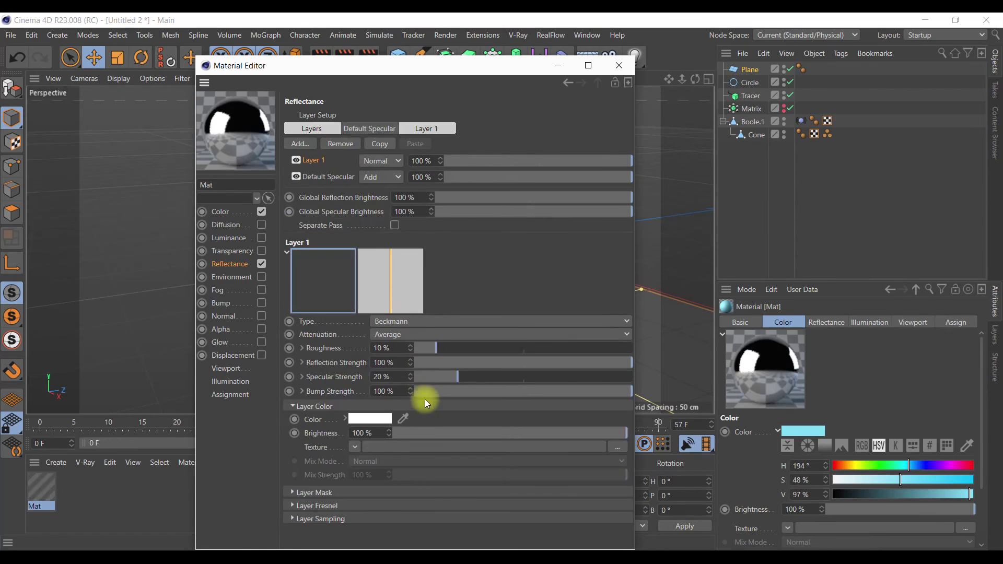
{"action": "left_click", "coordinate": [524, 433]}
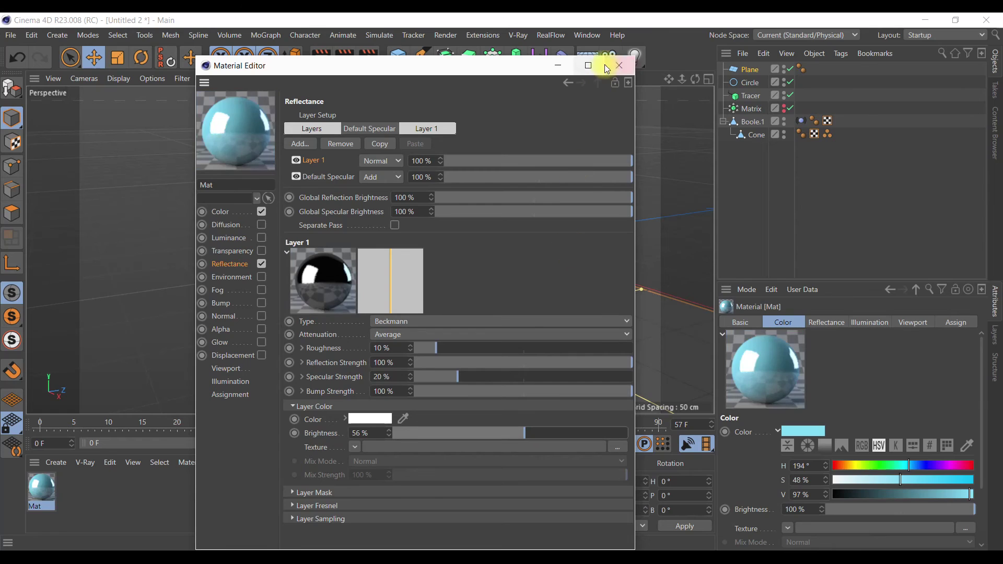
{"action": "left_click", "coordinate": [619, 65]}
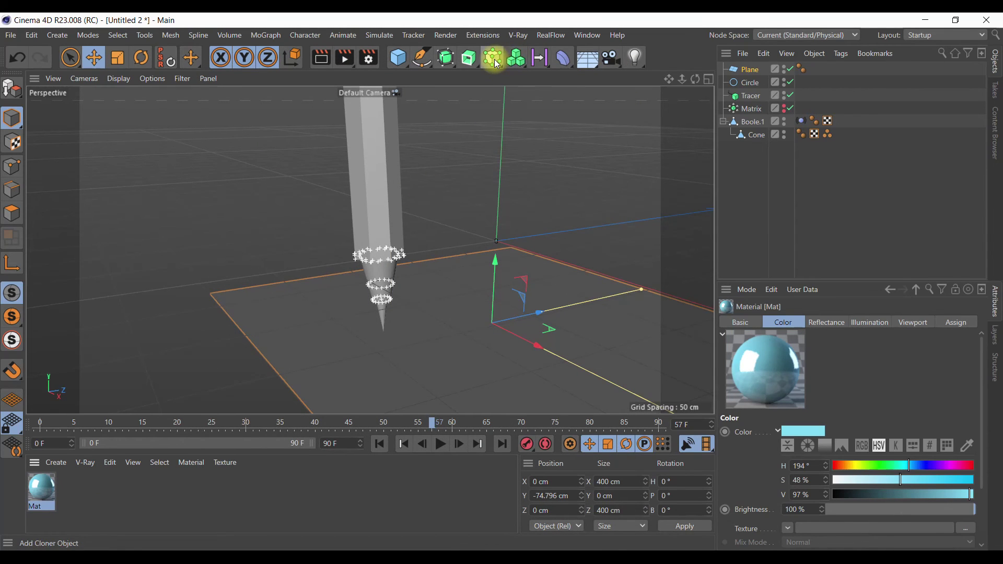
Step: Add a Sweep containing the Circle and Tracer, apply Mat to it, and rewind
{"action": "left_click_drag", "start_coordinate": [469, 58], "coordinate": [501, 152]}
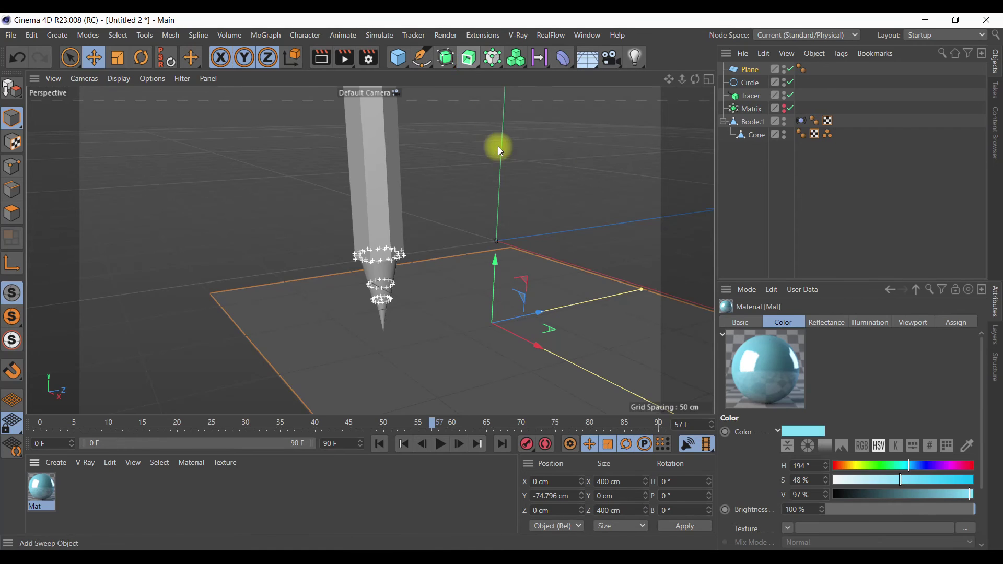
{"action": "left_click_drag", "start_coordinate": [745, 99], "coordinate": [750, 70]}
{"action": "left_click_drag", "start_coordinate": [754, 108], "coordinate": [756, 94]}
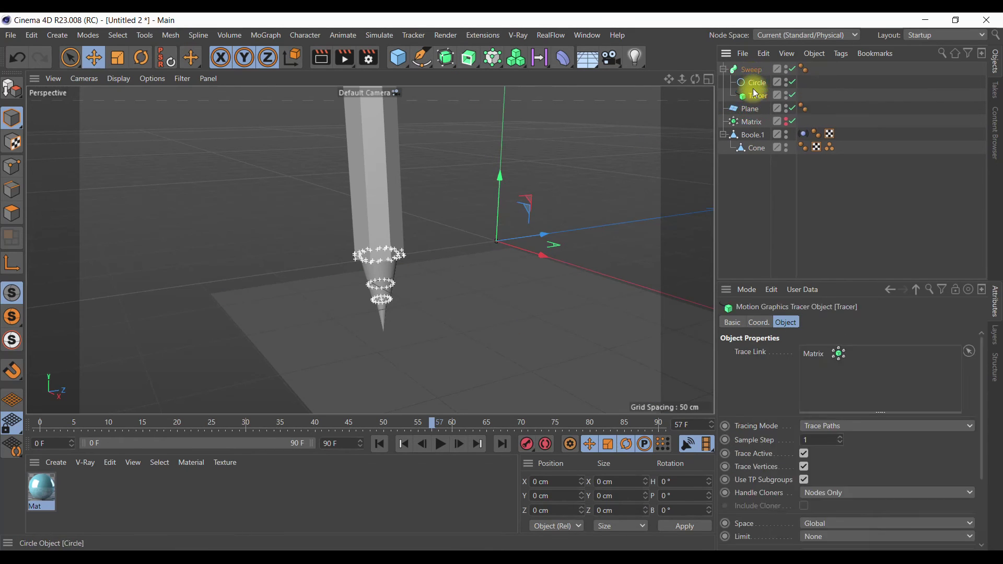
{"action": "left_click_drag", "start_coordinate": [42, 490], "coordinate": [753, 72]}
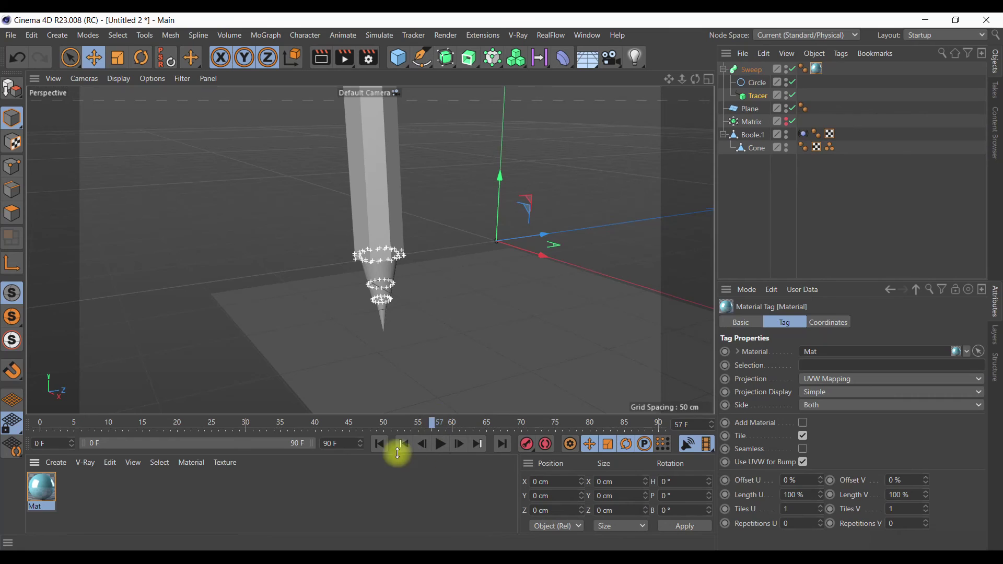
{"action": "left_click", "coordinate": [380, 445]}
Step: Preview and render the line, then set the Circle radius to 1 cm
{"action": "left_click", "coordinate": [438, 445]}
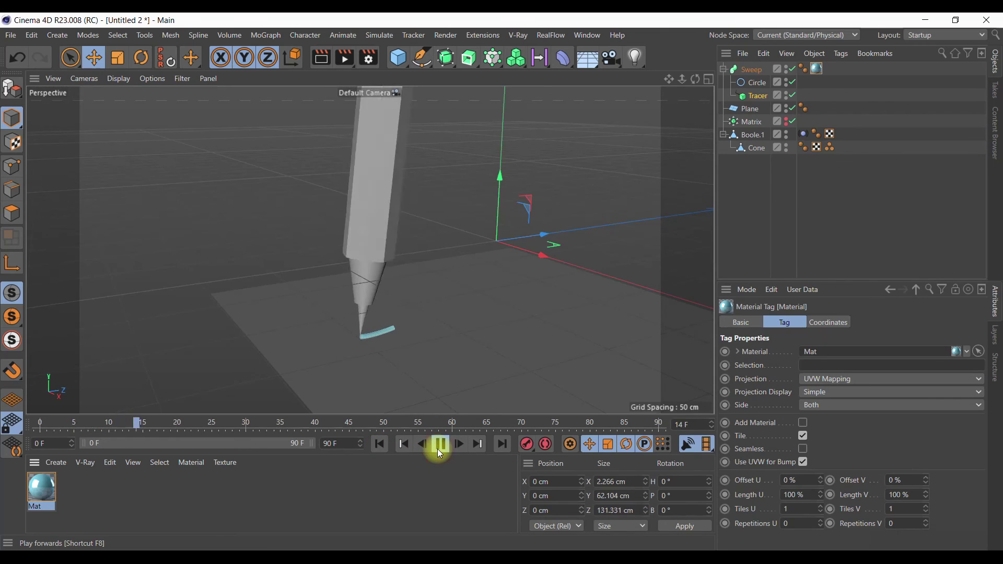
{"action": "left_click", "coordinate": [438, 449]}
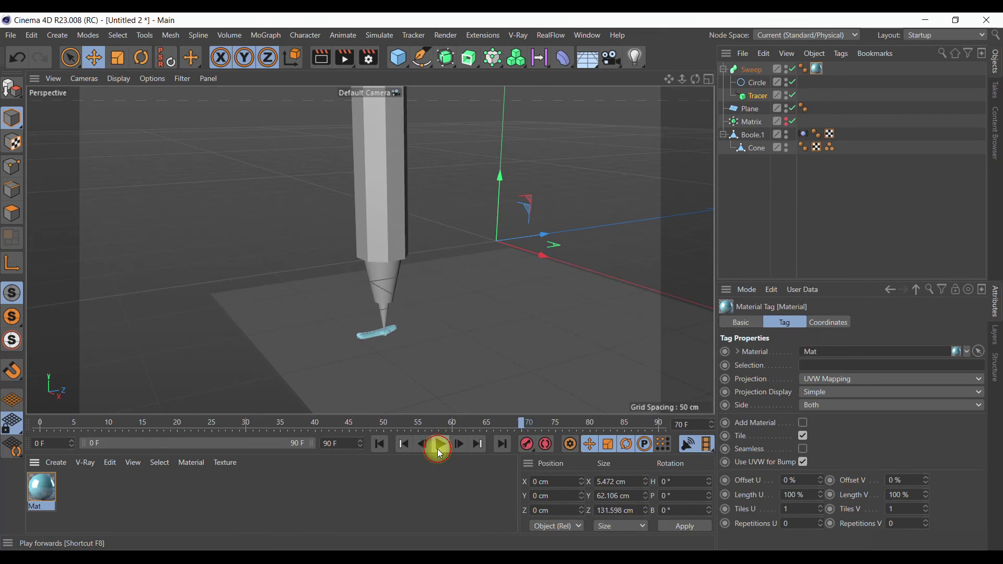
{"action": "left_click", "coordinate": [323, 56]}
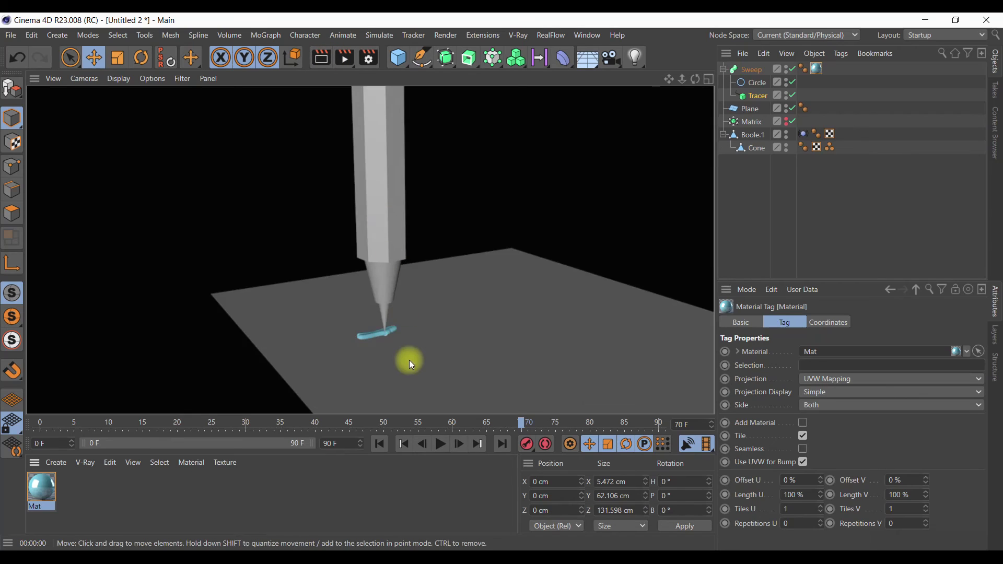
{"action": "left_click", "coordinate": [752, 83]}
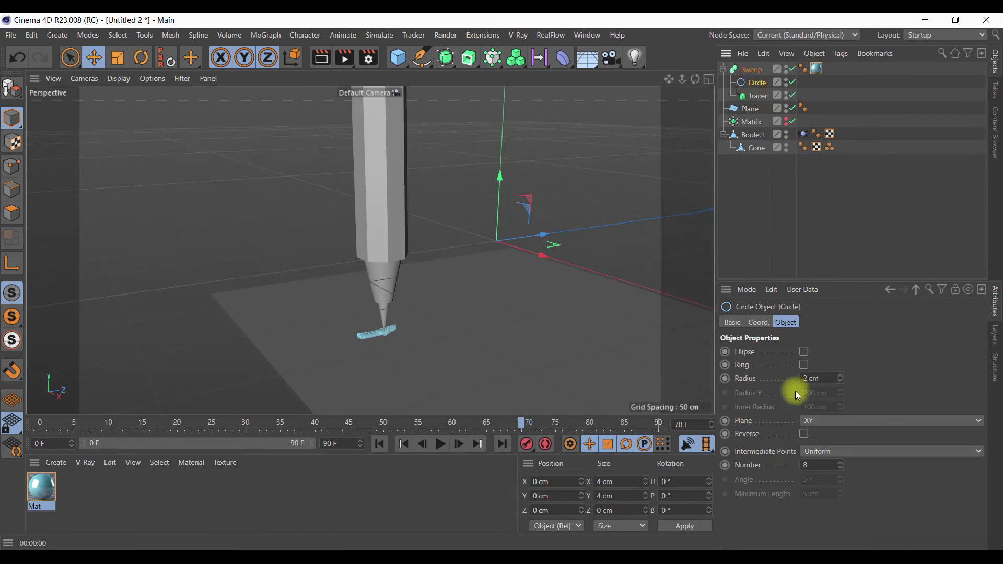
{"action": "left_click", "coordinate": [820, 379]}
{"action": "type", "text": "1"}
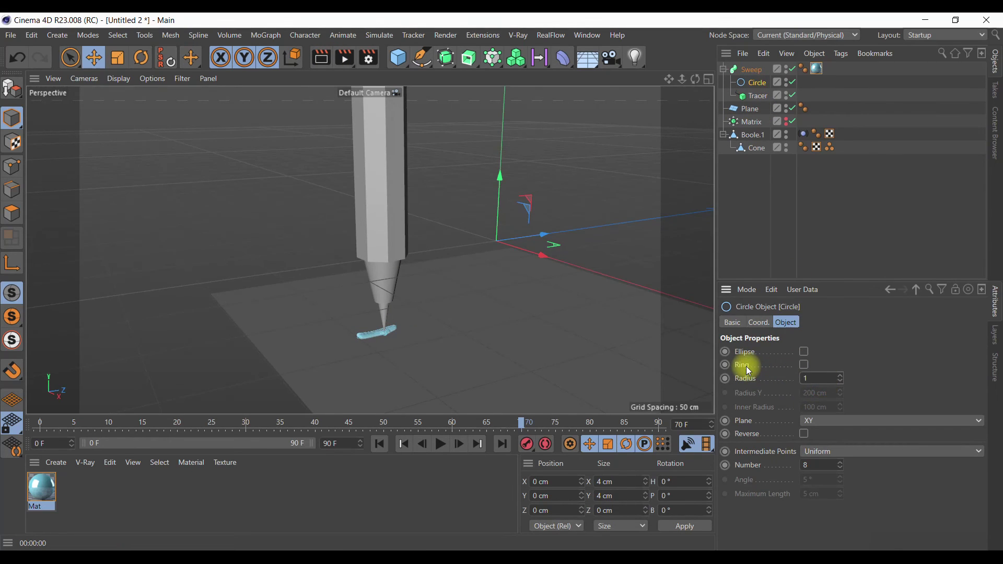
{"action": "key", "text": "Return"}
Step: Rewind and extend the timeline end frame to 120 F
{"action": "left_click", "coordinate": [379, 444]}
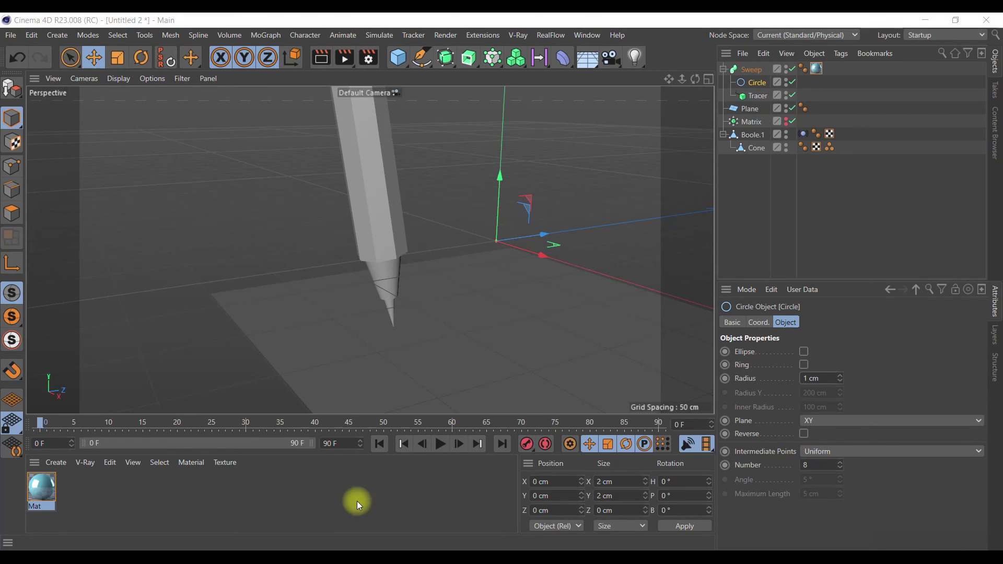
{"action": "double_click", "coordinate": [337, 444]}
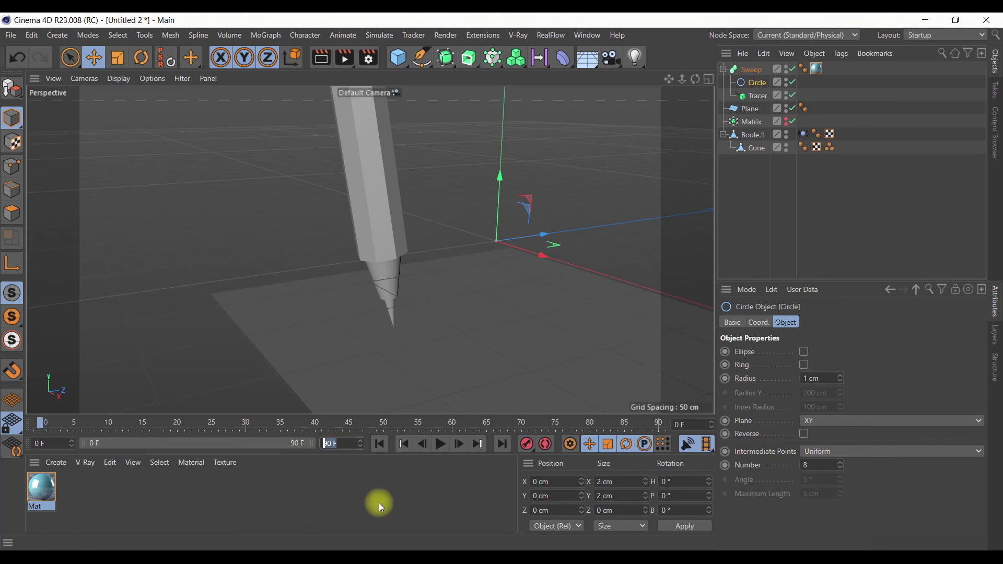
{"action": "type", "text": "120"}
{"action": "key", "text": "Return"}
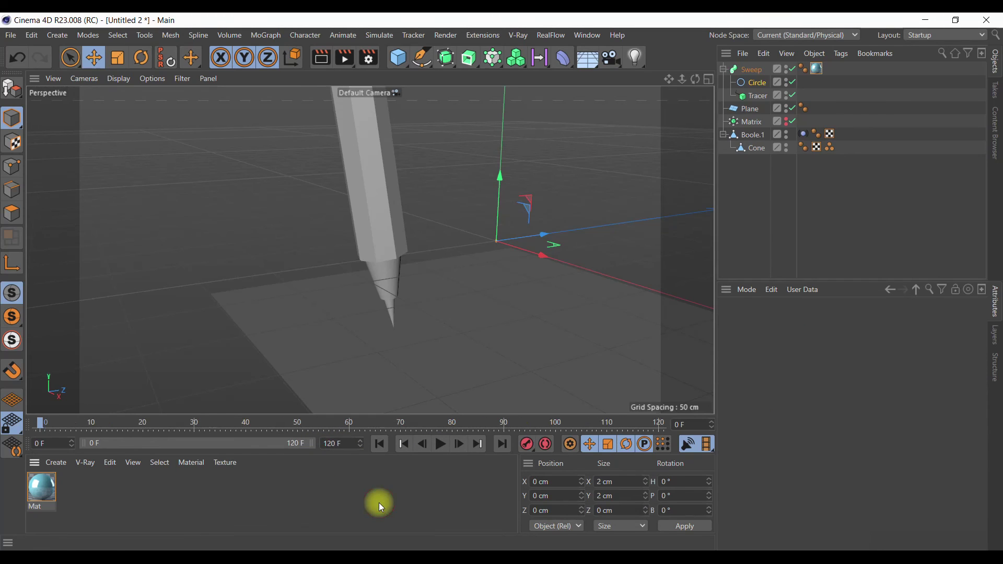
Step: Play the animation and render a preview of the current trace
{"action": "left_click", "coordinate": [440, 444]}
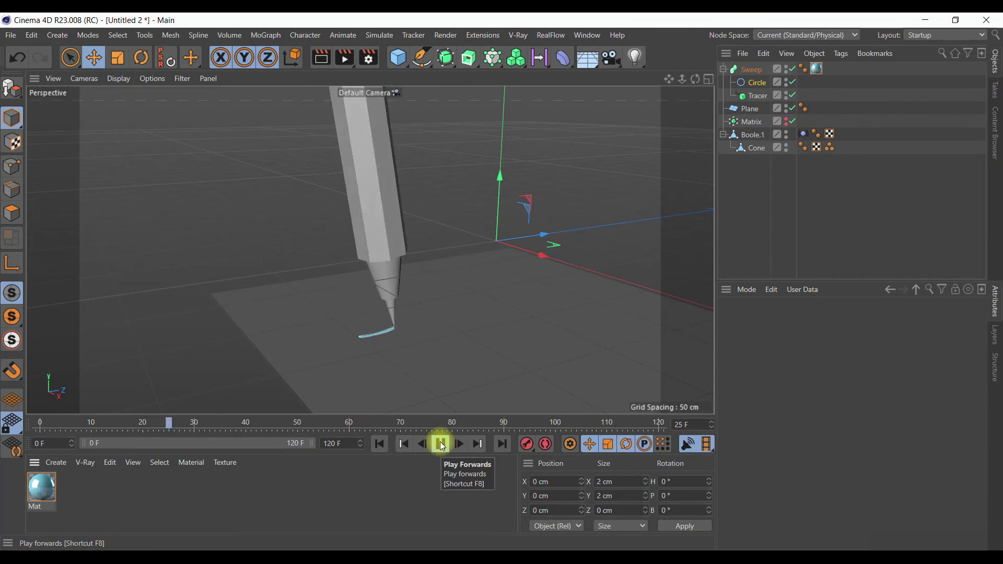
{"action": "left_click", "coordinate": [440, 444]}
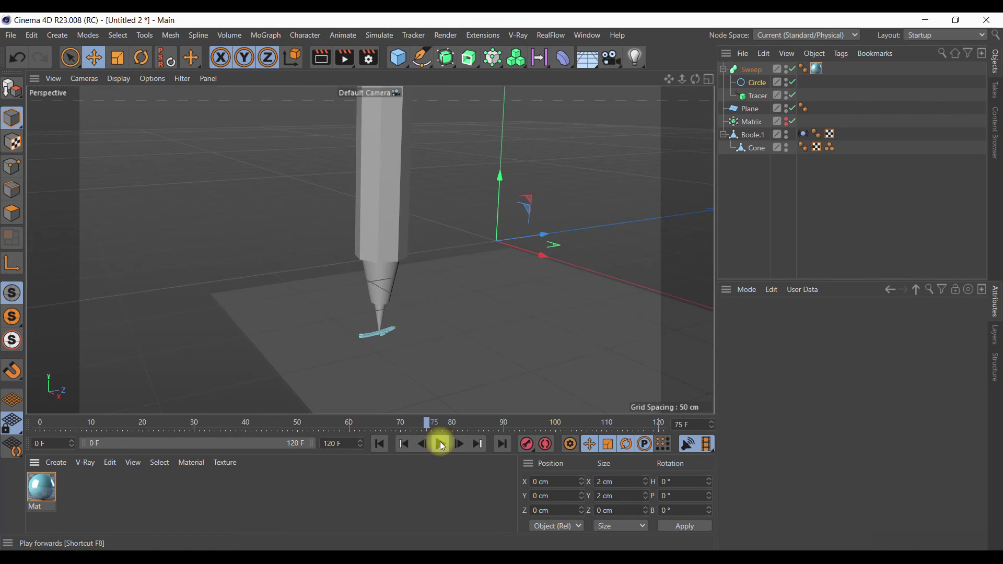
{"action": "scroll", "coordinate": [397, 346], "scroll_direction": "up", "scroll_amount": 3}
{"action": "scroll", "coordinate": [397, 346], "scroll_direction": "up", "scroll_amount": 3}
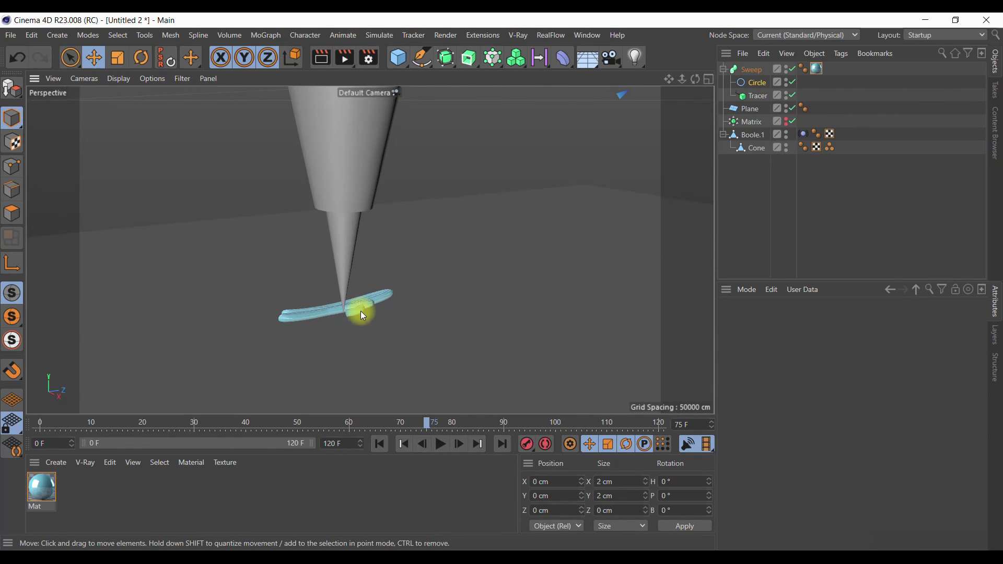
{"action": "left_click", "coordinate": [321, 59]}
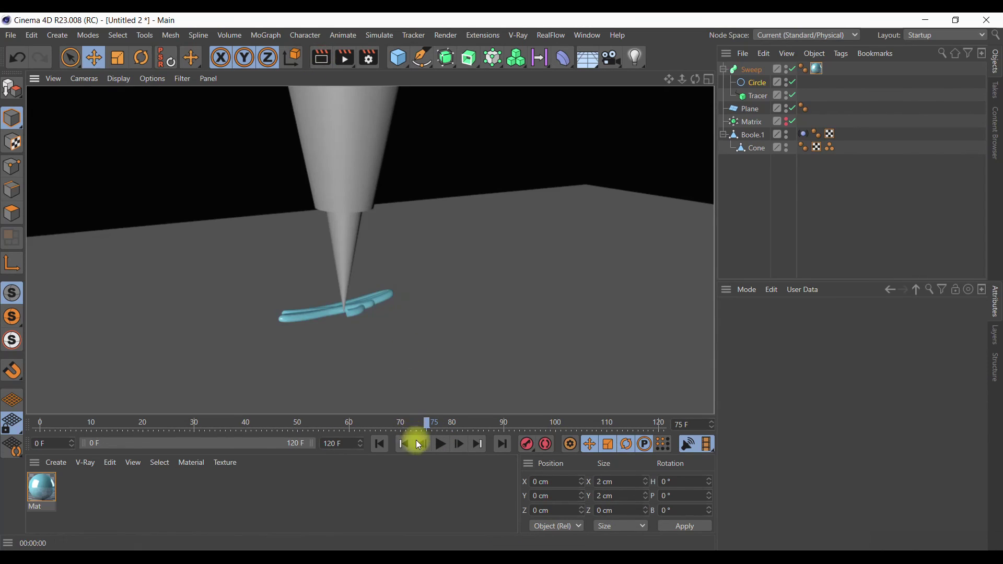
{"action": "left_click", "coordinate": [440, 445]}
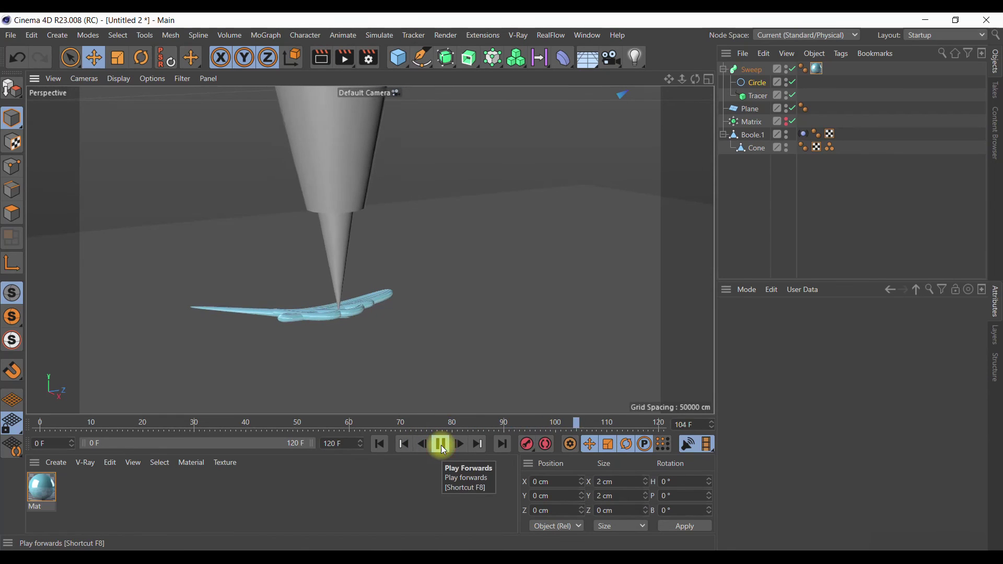
{"action": "left_click", "coordinate": [441, 445]}
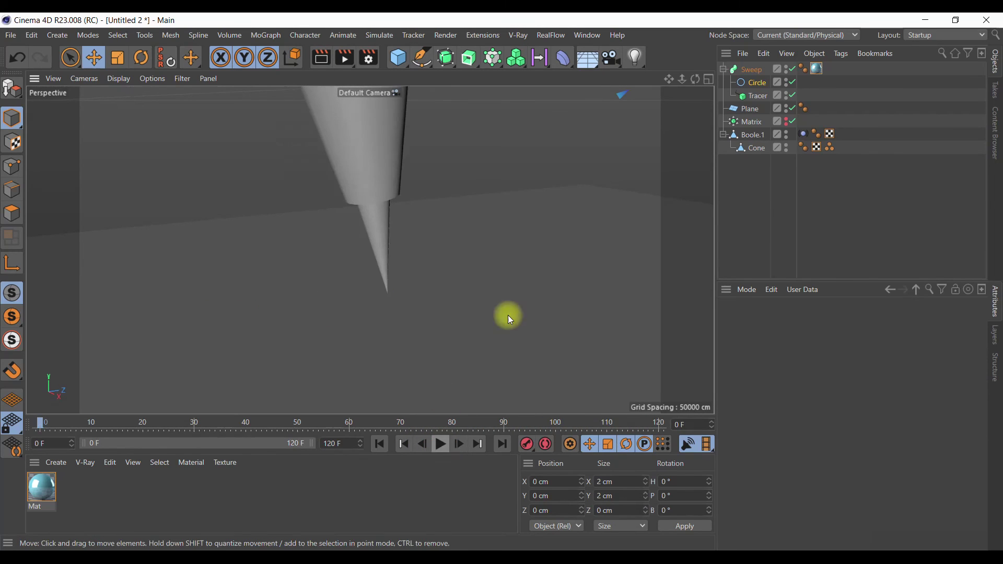
Step: Set the Circle radius to 0.5 cm with Adaptive intermediate points and play back to check
{"action": "left_click", "coordinate": [752, 83]}
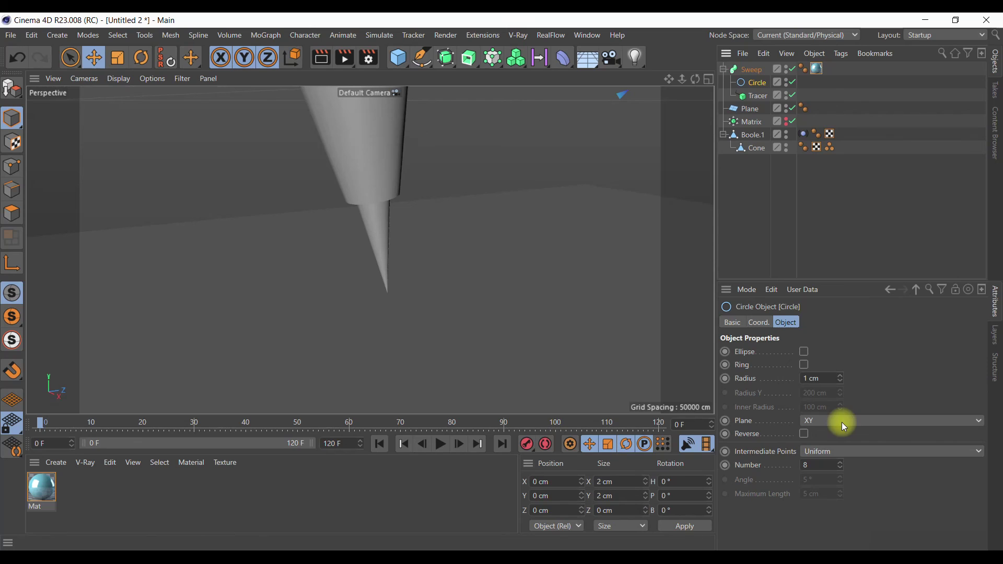
{"action": "left_click", "coordinate": [815, 380]}
{"action": "type", "text": "0.5"}
{"action": "left_click", "coordinate": [879, 449]}
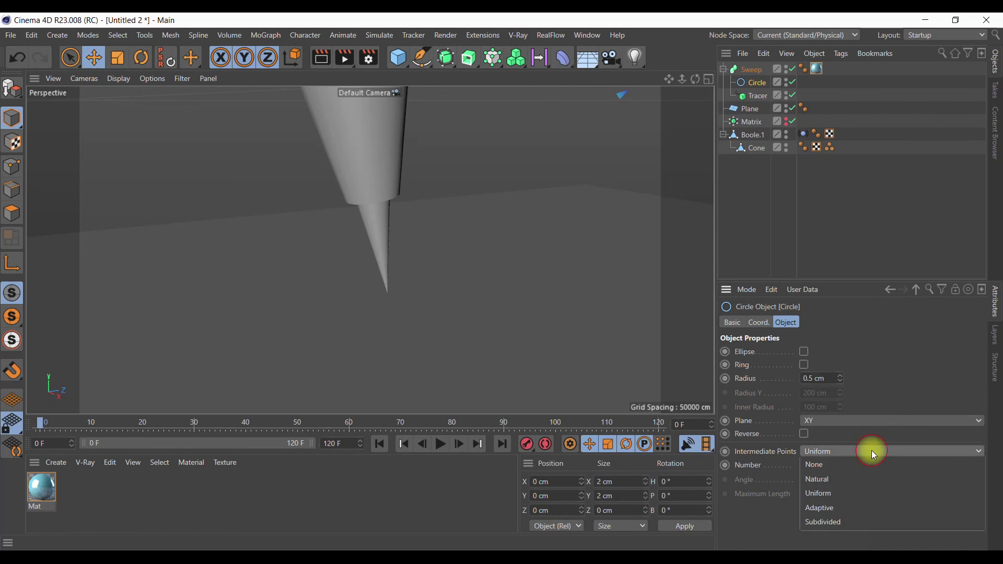
{"action": "left_click", "coordinate": [842, 508]}
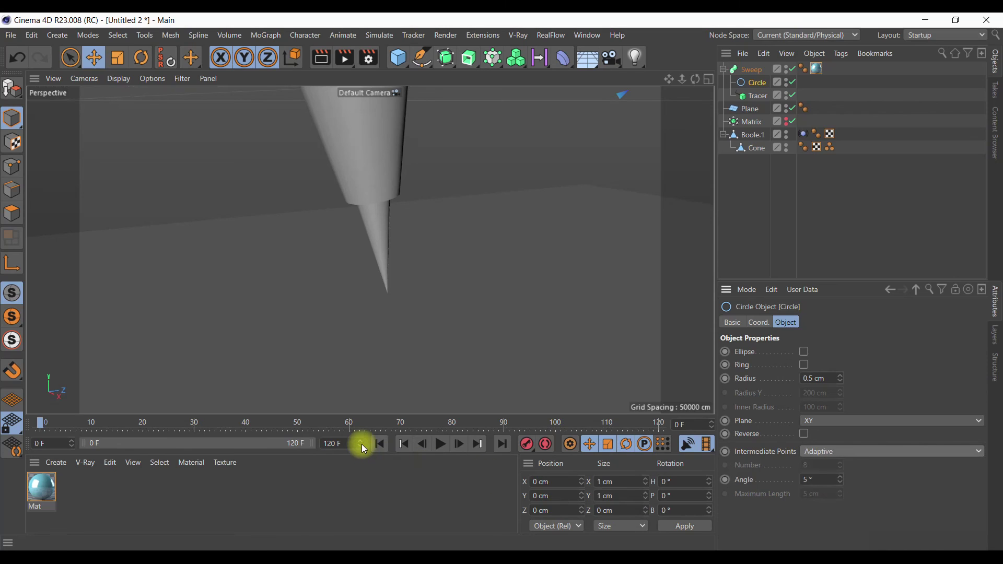
{"action": "left_click", "coordinate": [442, 445]}
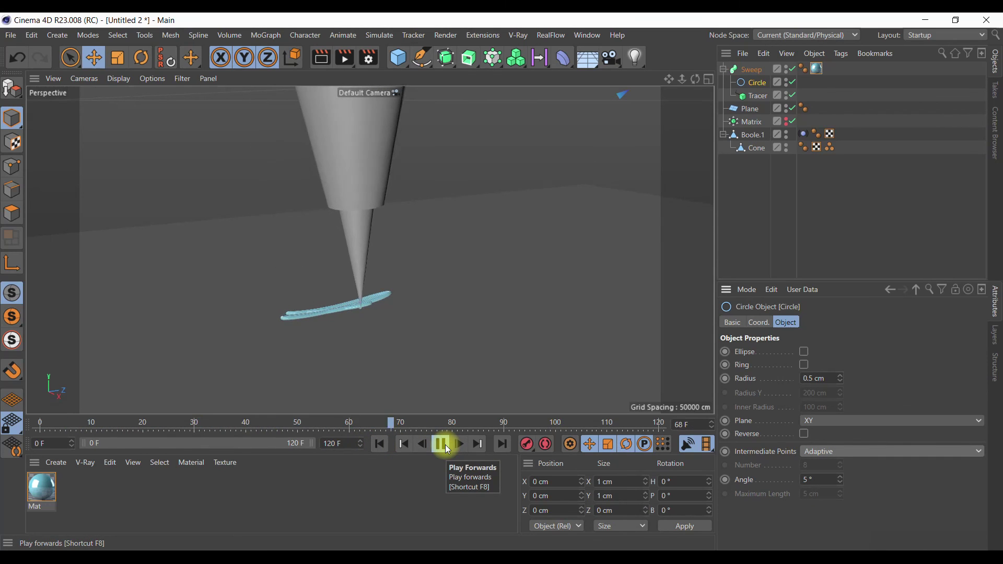
{"action": "left_click", "coordinate": [444, 445]}
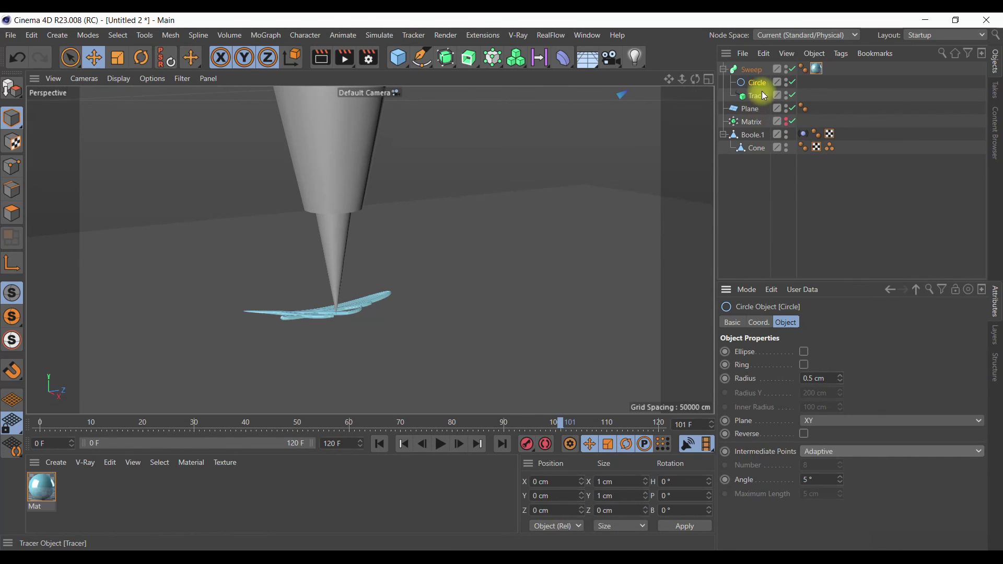
{"action": "left_click", "coordinate": [750, 148]}
Step: Apply Mat to the Cone for a blue tip, then play to frame 60 and render
{"action": "left_click_drag", "start_coordinate": [44, 492], "coordinate": [750, 148]}
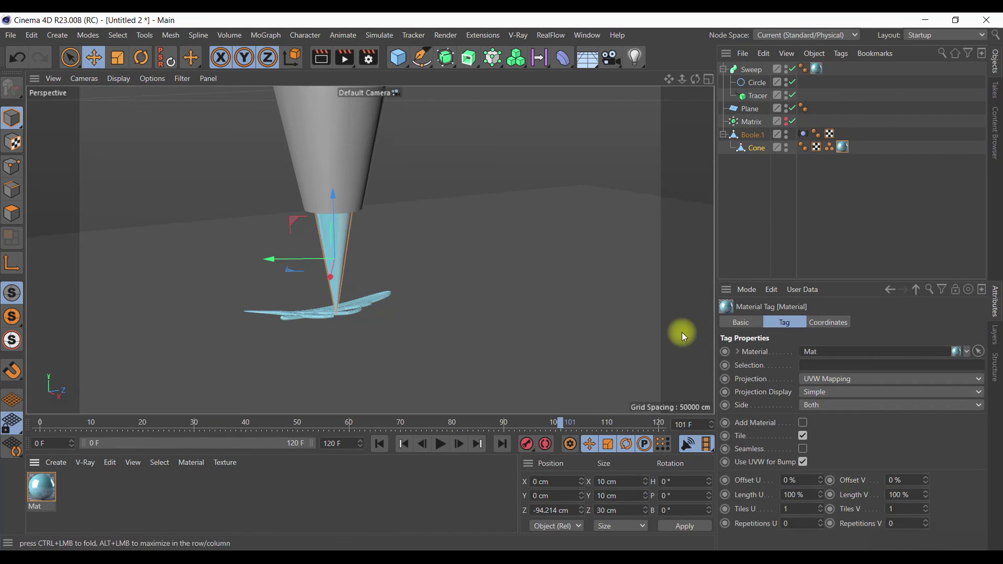
{"action": "left_click", "coordinate": [380, 444]}
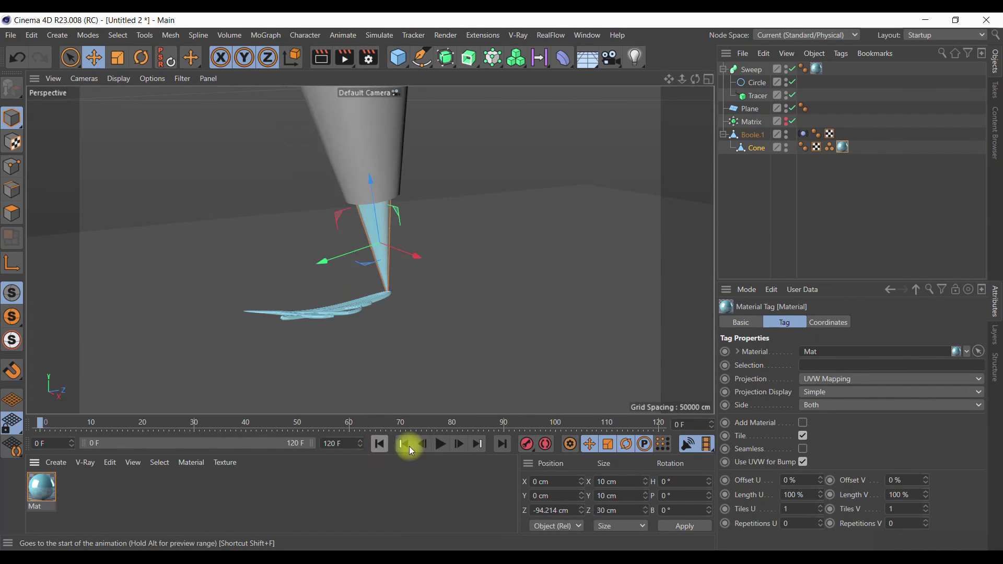
{"action": "left_click", "coordinate": [439, 444]}
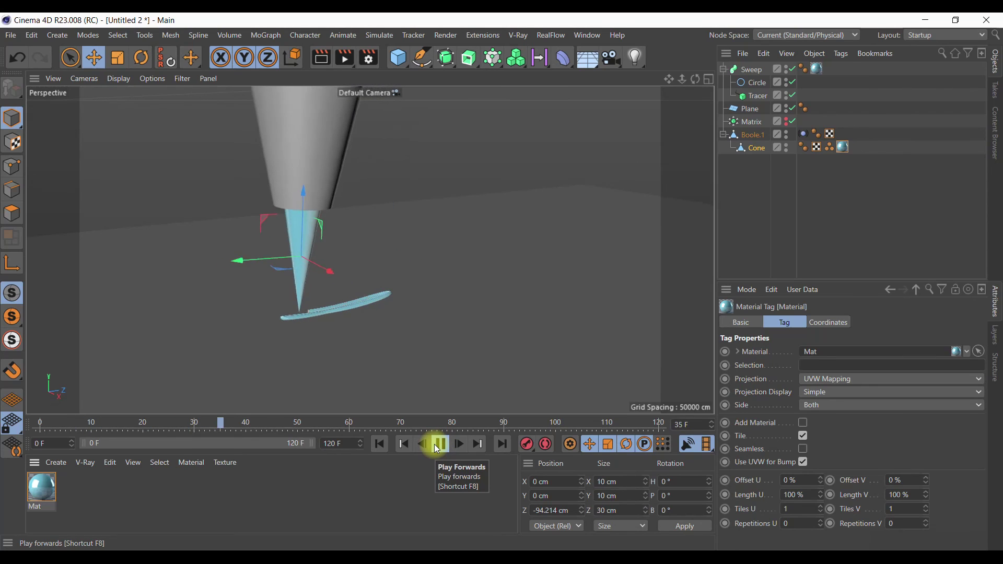
{"action": "left_click", "coordinate": [437, 445]}
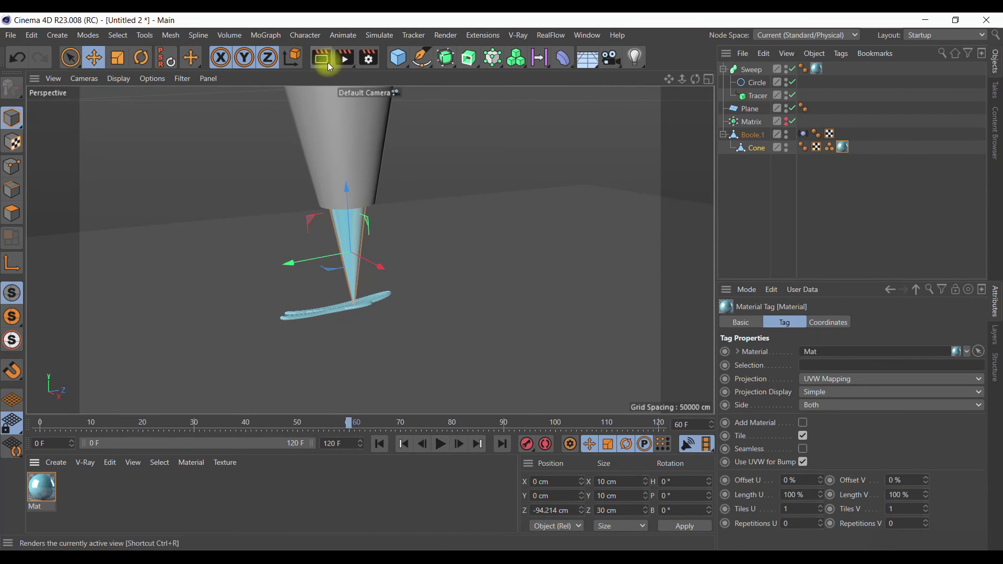
{"action": "left_click", "coordinate": [321, 58]}
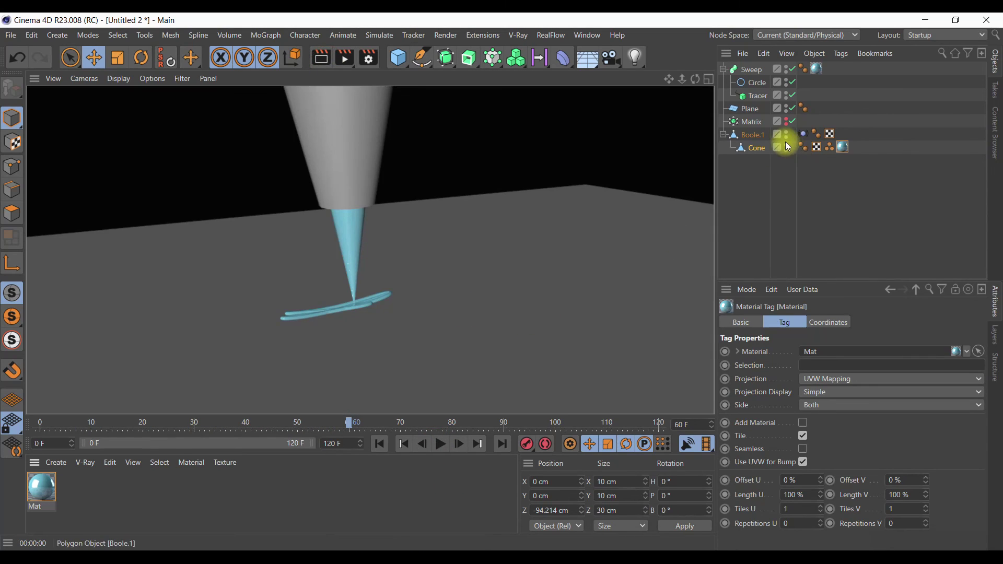
{"action": "left_click", "coordinate": [804, 134]}
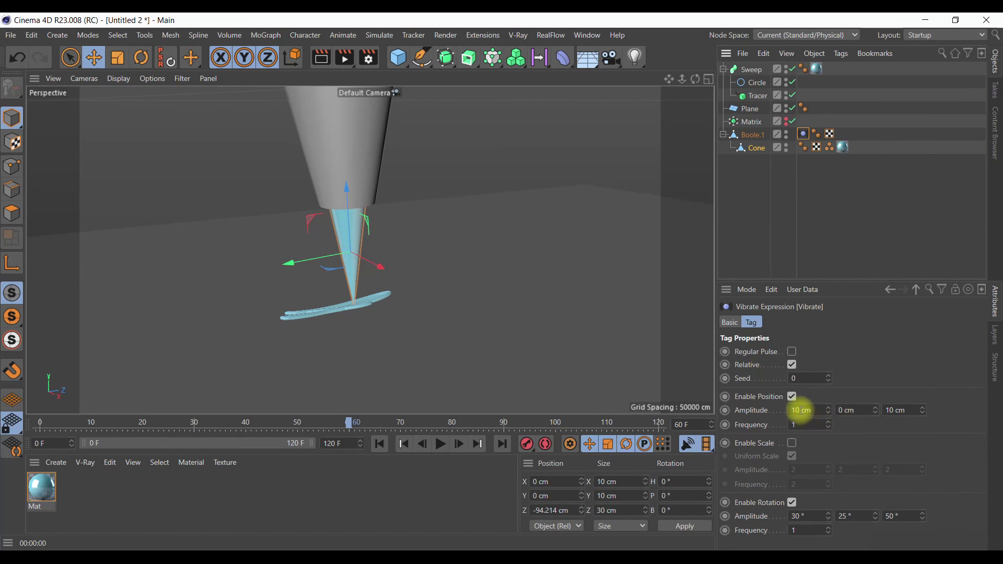
Step: Enter 20 for the Vibrate X position amplitude and play the animation to check
{"action": "type", "text": "20"}
{"action": "key", "text": "Return"}
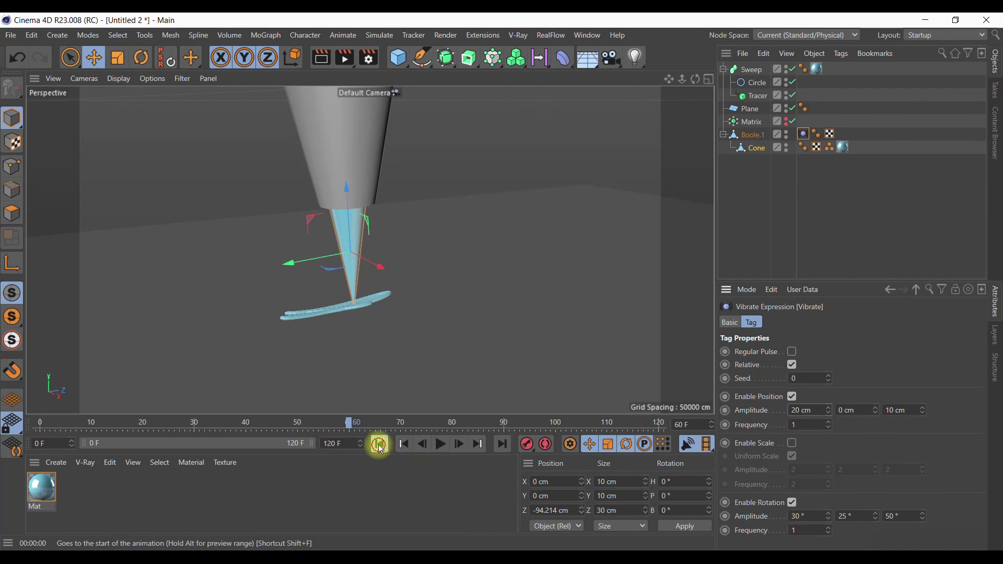
{"action": "left_click", "coordinate": [380, 444]}
{"action": "left_click", "coordinate": [441, 444]}
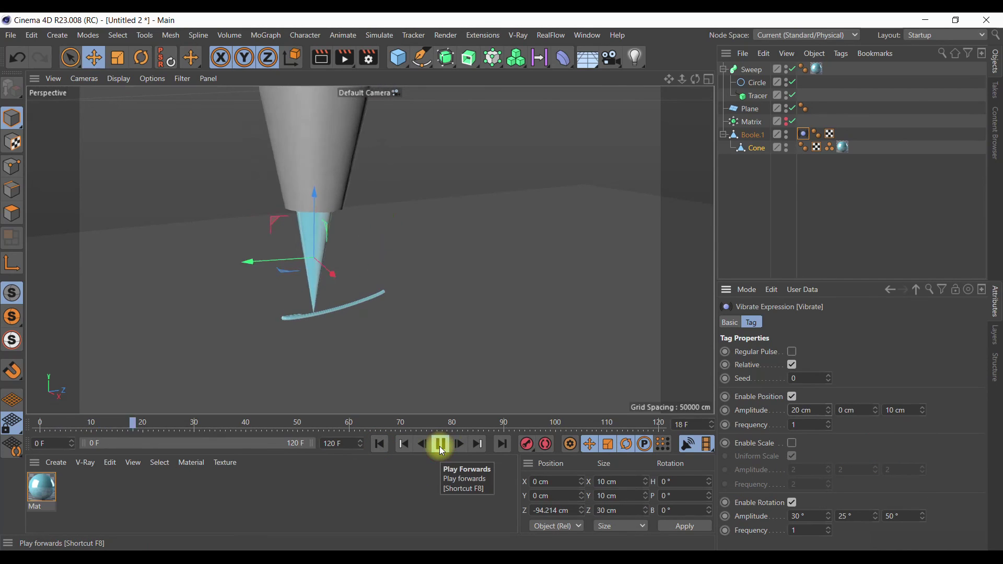
{"action": "left_click", "coordinate": [441, 449]}
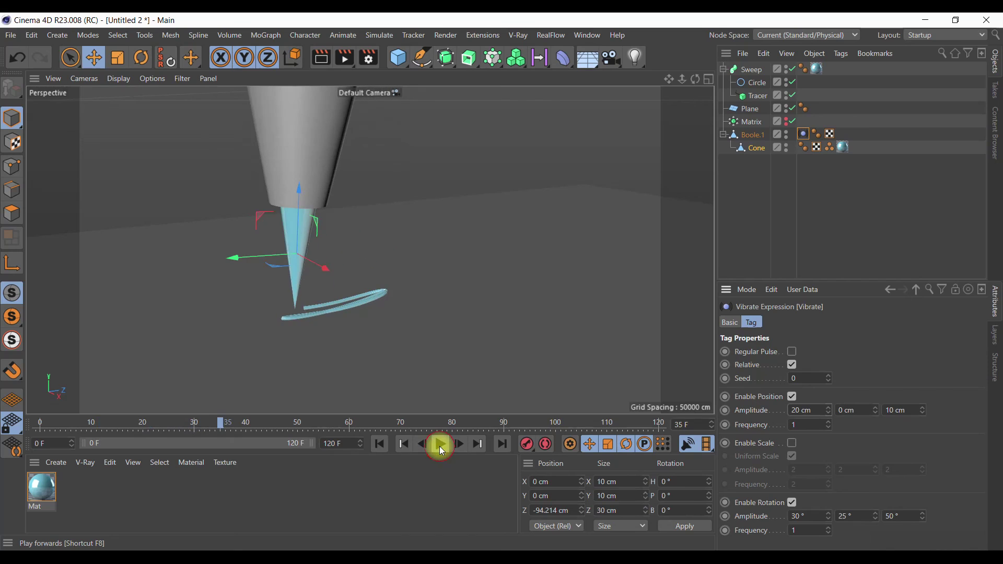
Step: Set the vibration amplitude to 50 cm X and 70 cm Z, play to frame 114, and render
{"action": "left_click", "coordinate": [795, 411]}
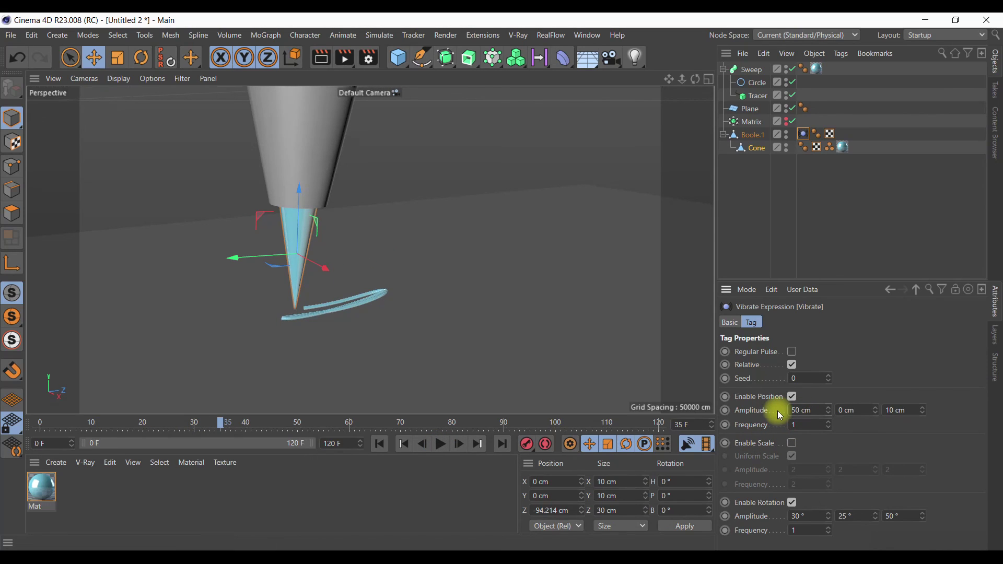
{"action": "left_click", "coordinate": [888, 410]}
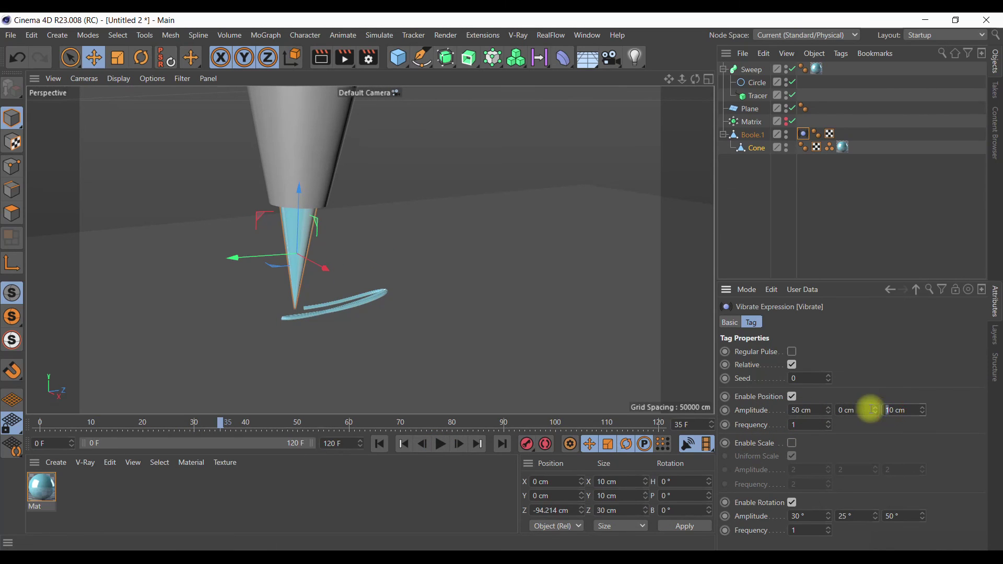
{"action": "double_click", "coordinate": [895, 410]}
{"action": "type", "text": "70"}
{"action": "left_click", "coordinate": [876, 453]}
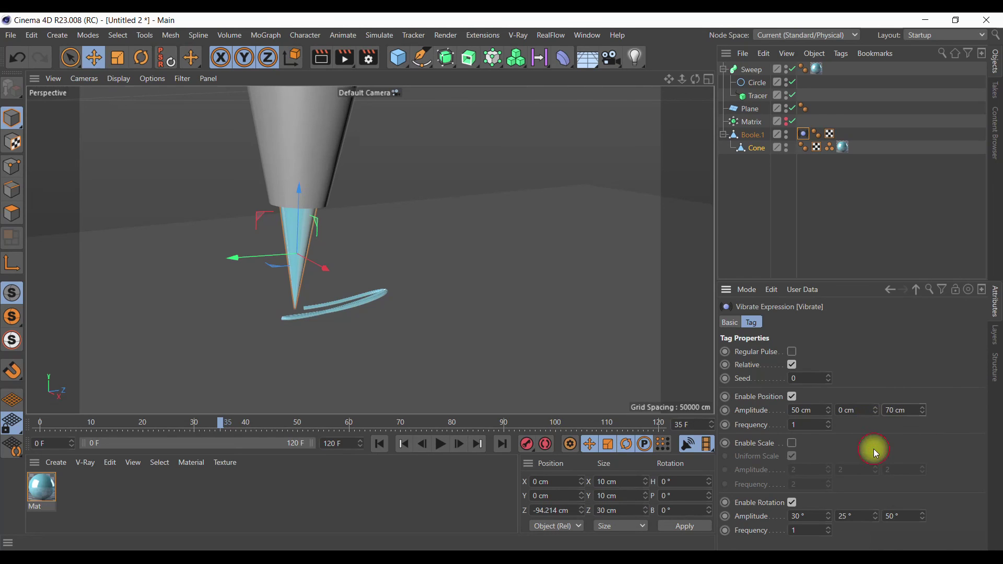
{"action": "left_click", "coordinate": [380, 444]}
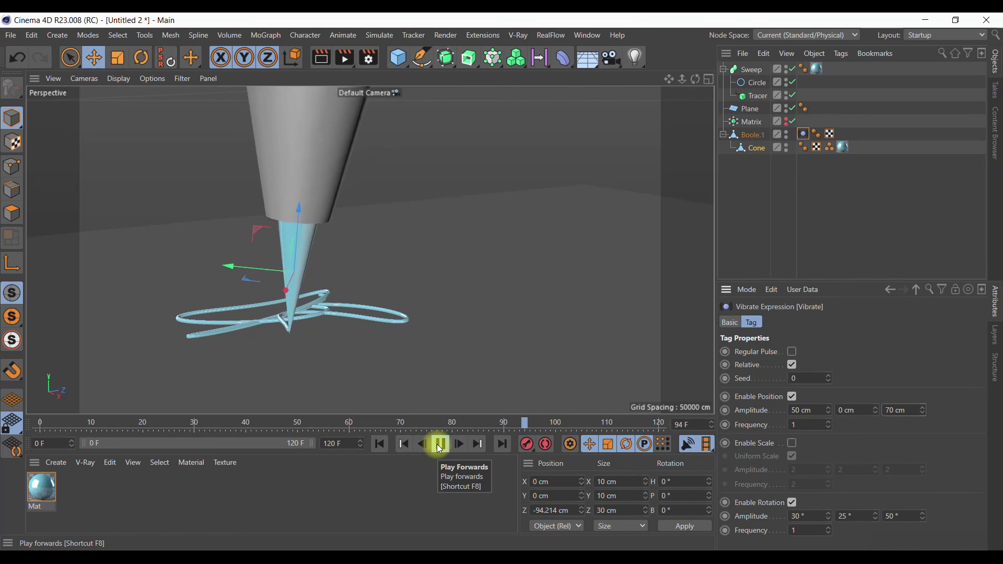
{"action": "left_click", "coordinate": [440, 446]}
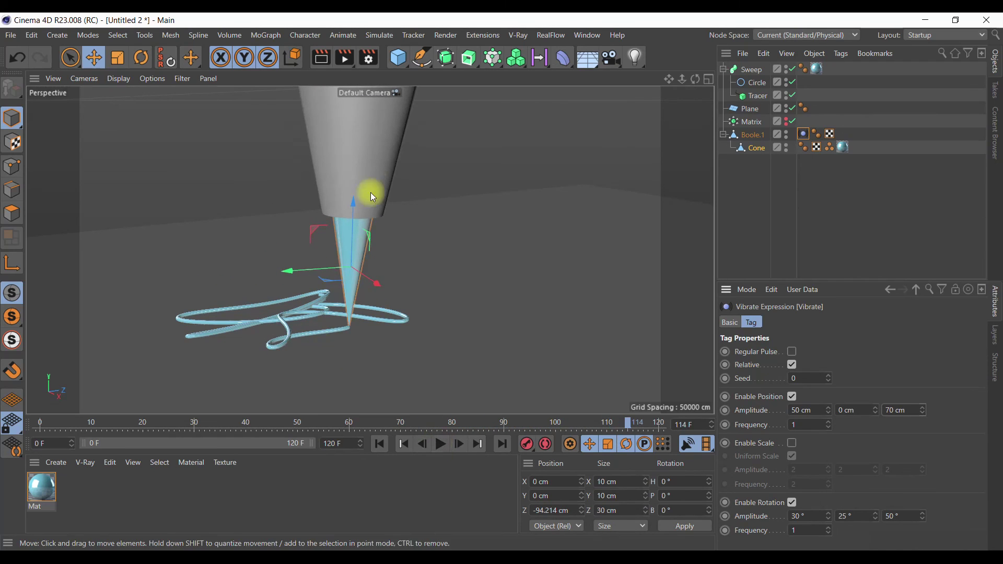
{"action": "left_click", "coordinate": [322, 58]}
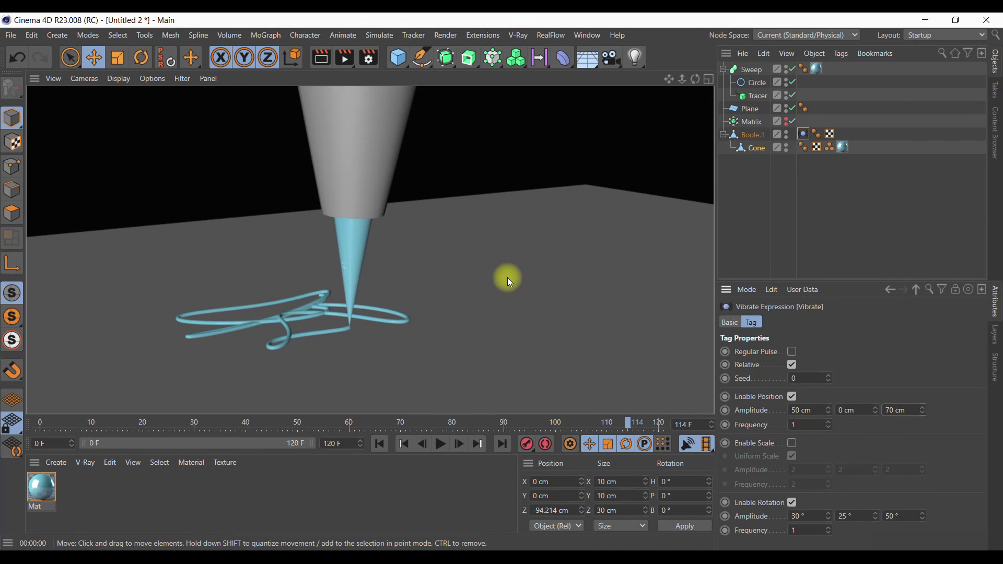
Step: Zoom out and pan the view to frame the pencil and plane
{"action": "scroll", "coordinate": [505, 284], "scroll_direction": "down", "scroll_amount": 2}
{"action": "scroll", "coordinate": [505, 285], "scroll_direction": "down", "scroll_amount": 2}
{"action": "scroll", "coordinate": [505, 284], "scroll_direction": "down", "scroll_amount": 2}
{"action": "scroll", "coordinate": [505, 284], "scroll_direction": "down", "scroll_amount": 2}
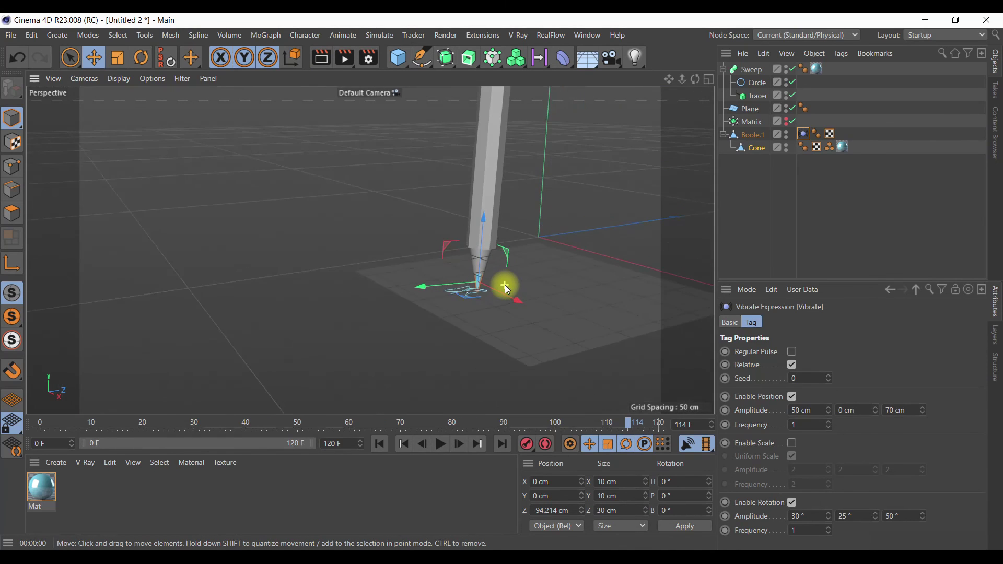
{"action": "scroll", "coordinate": [505, 284], "scroll_direction": "down", "scroll_amount": 1}
{"action": "scroll", "coordinate": [504, 284], "scroll_direction": "down", "scroll_amount": 2}
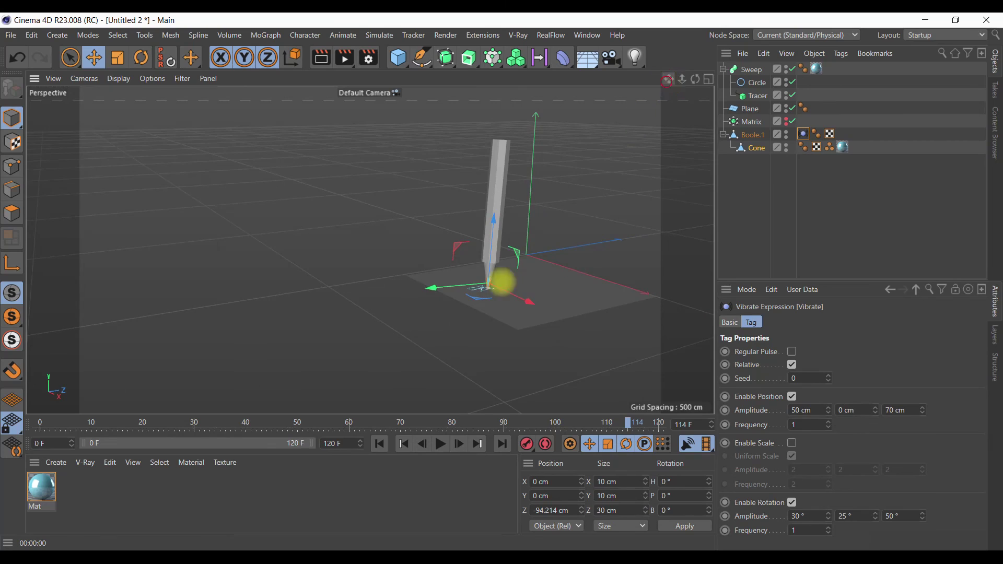
{"action": "middle_click_drag", "start_coordinate": [501, 284], "coordinate": [374, 336], "text": "alt"}
{"action": "scroll", "coordinate": [427, 337], "scroll_direction": "up", "scroll_amount": 3}
{"action": "scroll", "coordinate": [426, 338], "scroll_direction": "up", "scroll_amount": 2}
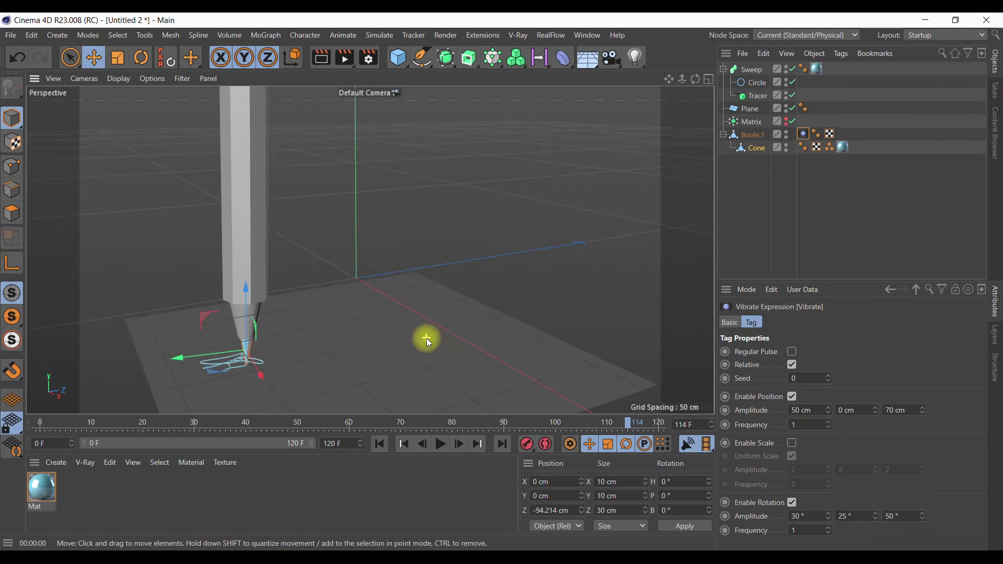